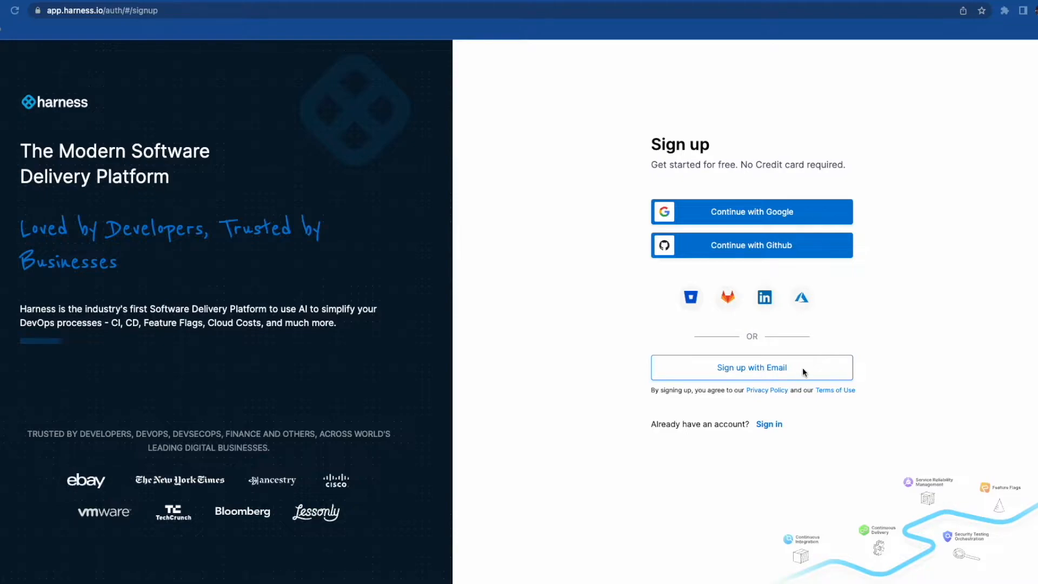
- Sign up with the account e-mail address and password, then strip the path from the browser's web address
click(759, 372)
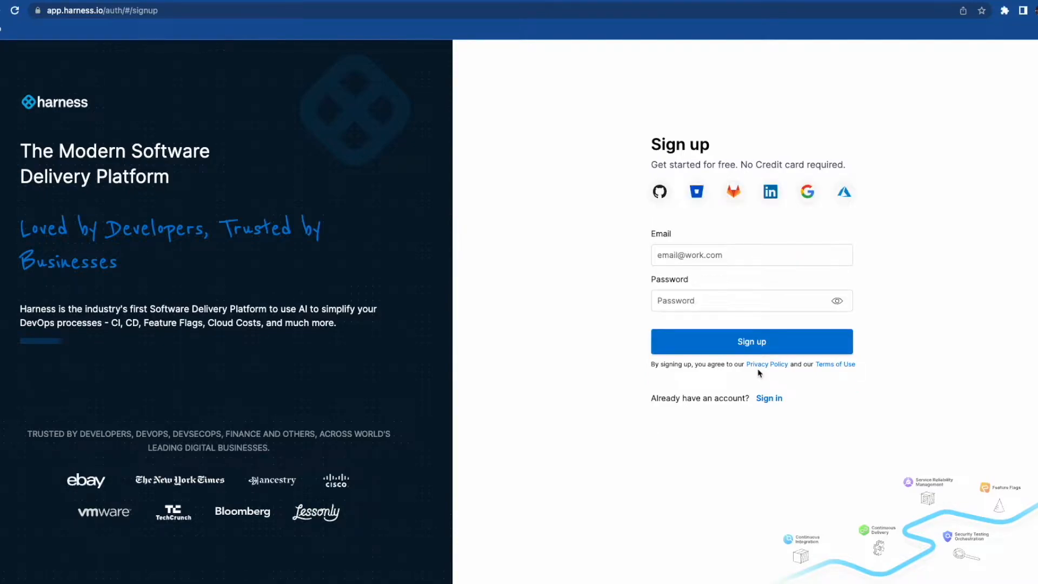
click(686, 260)
key(Tab)
text(**********)
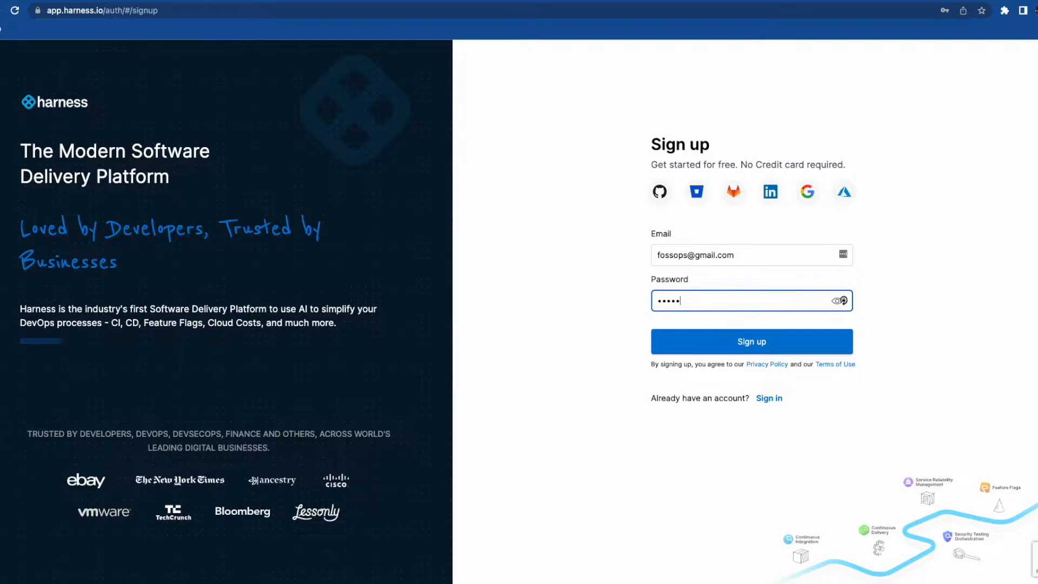
text(**)
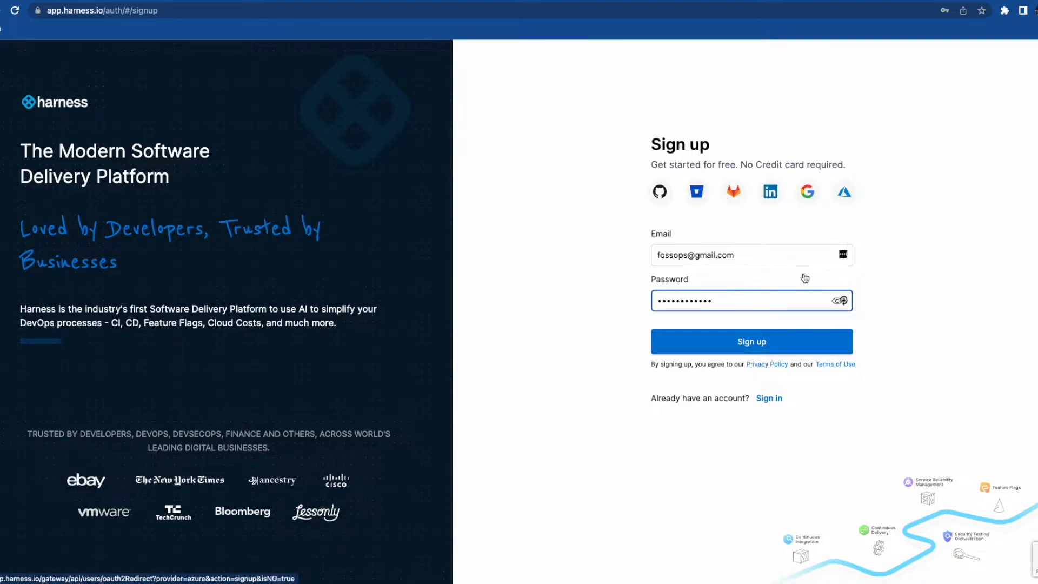
click(754, 345)
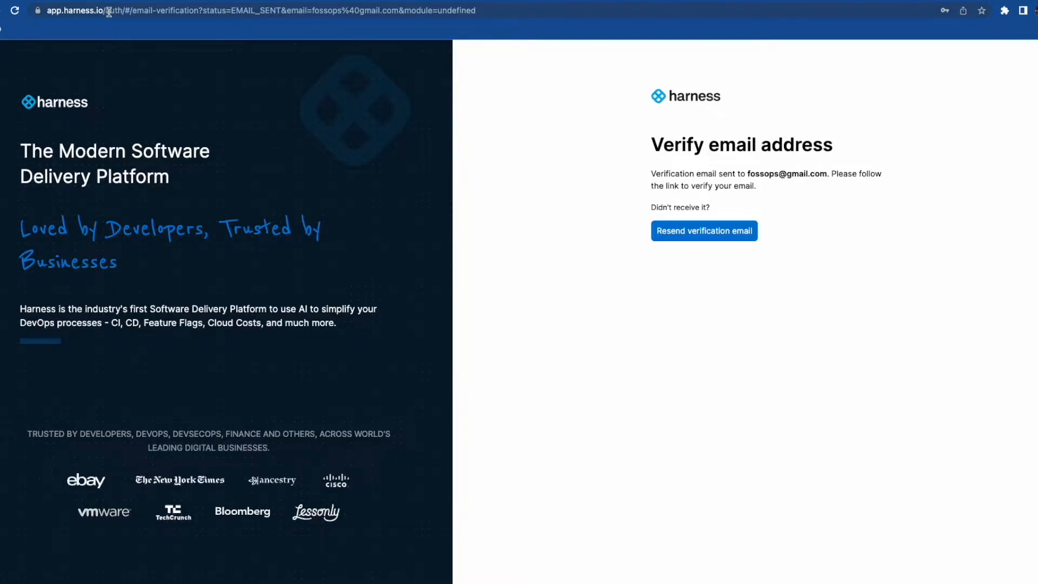
drag(109, 11, 370, 30)
key(BackSpace)
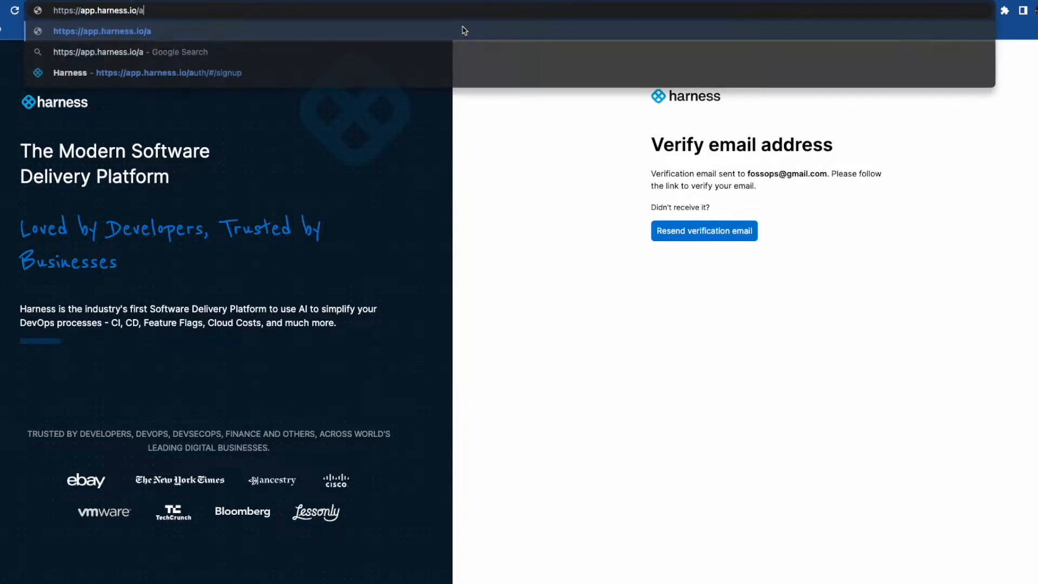
- Load app.harness.io and sign in with the new account's e-mail and password
click(464, 30)
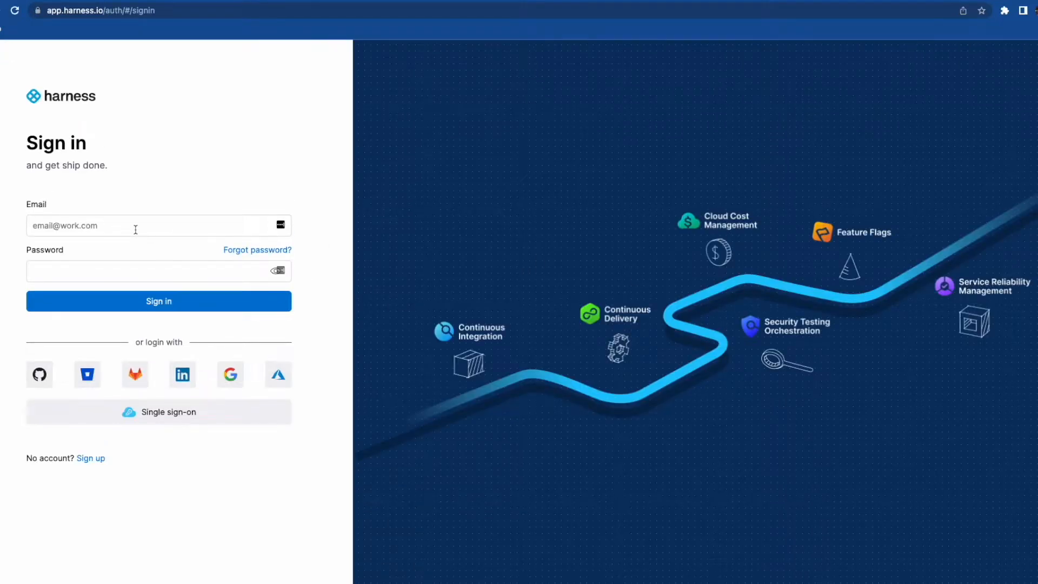
click(136, 229)
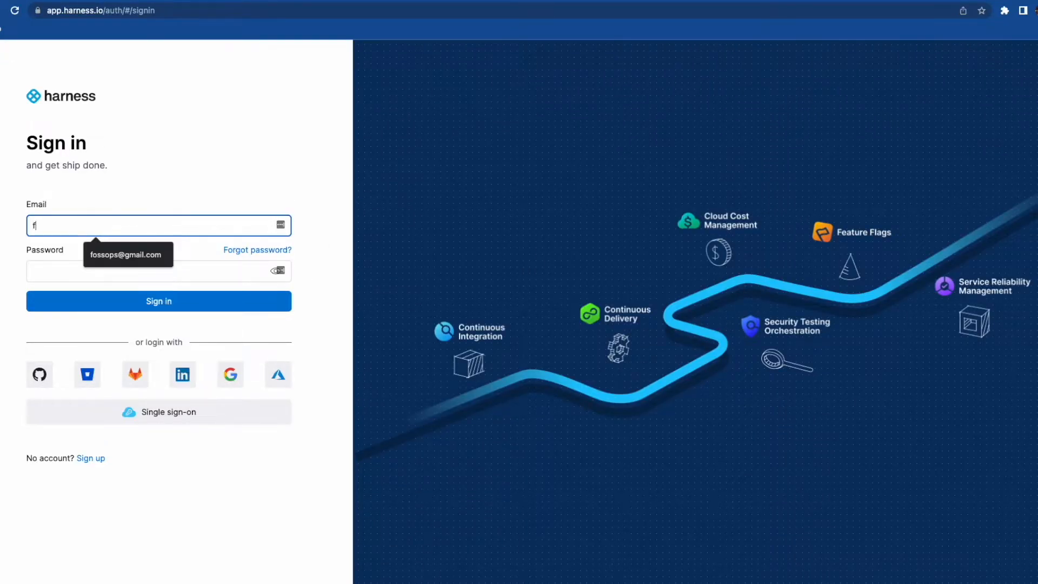
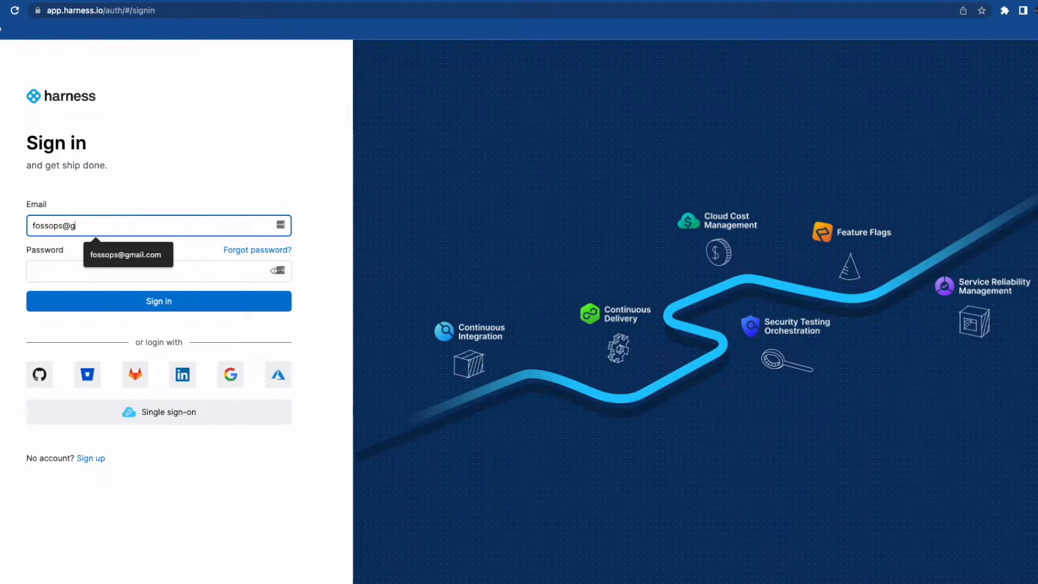
key(Tab)
text(•••••••••••)
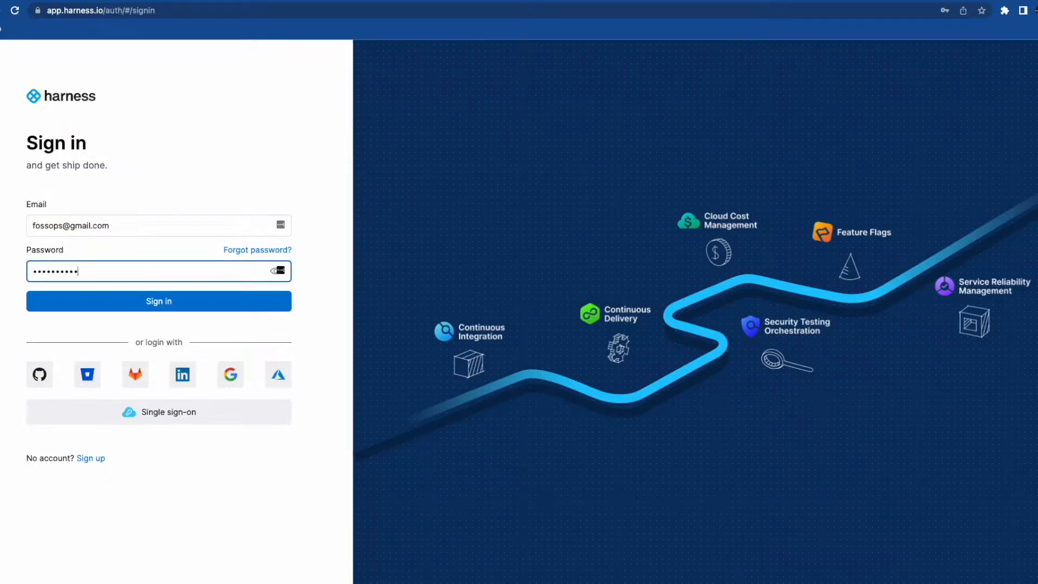
key(Return)
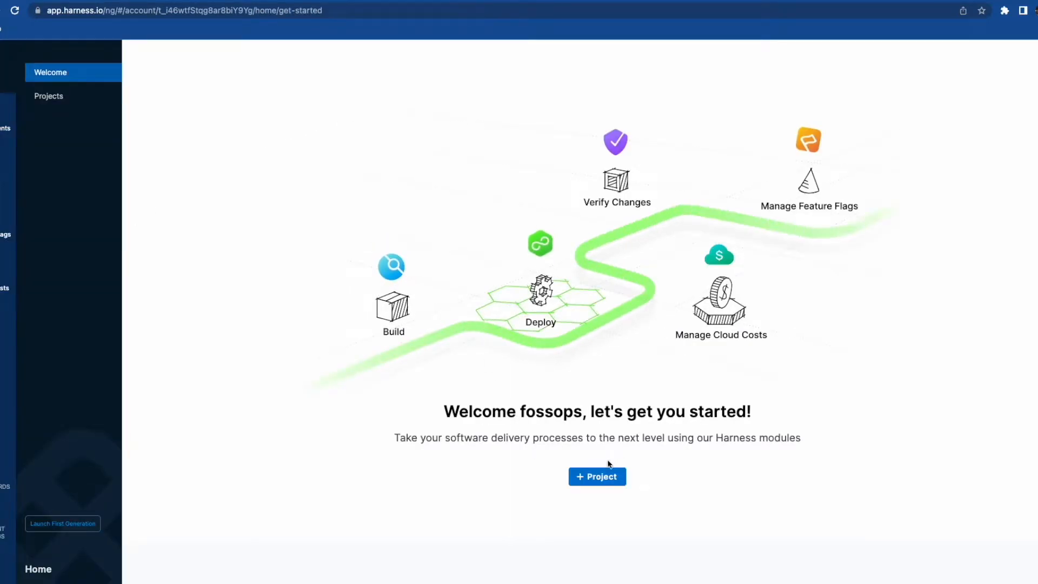
- Create a new project named harness-community
click(594, 476)
click(449, 225)
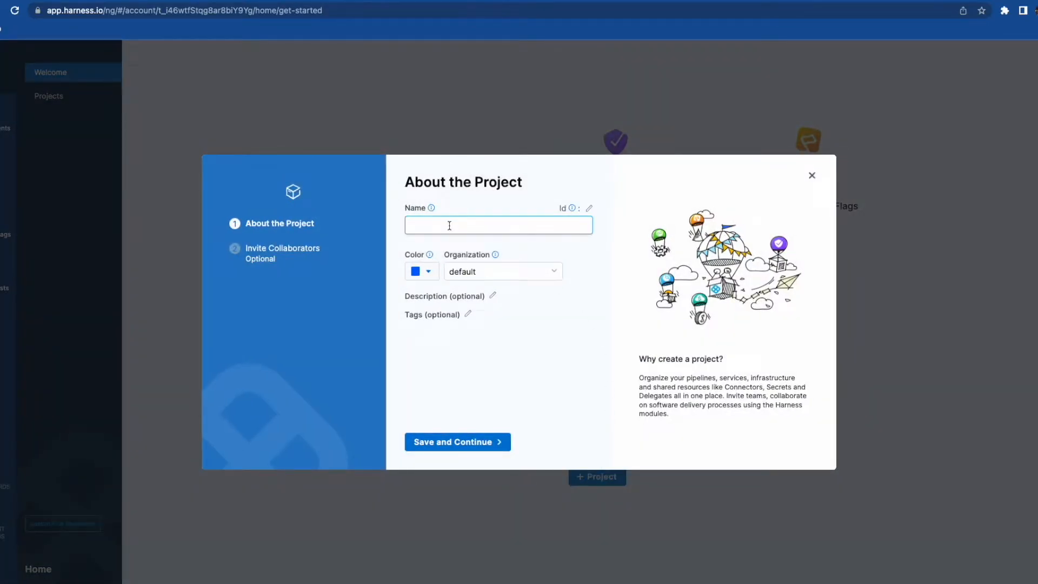
text(harness-community)
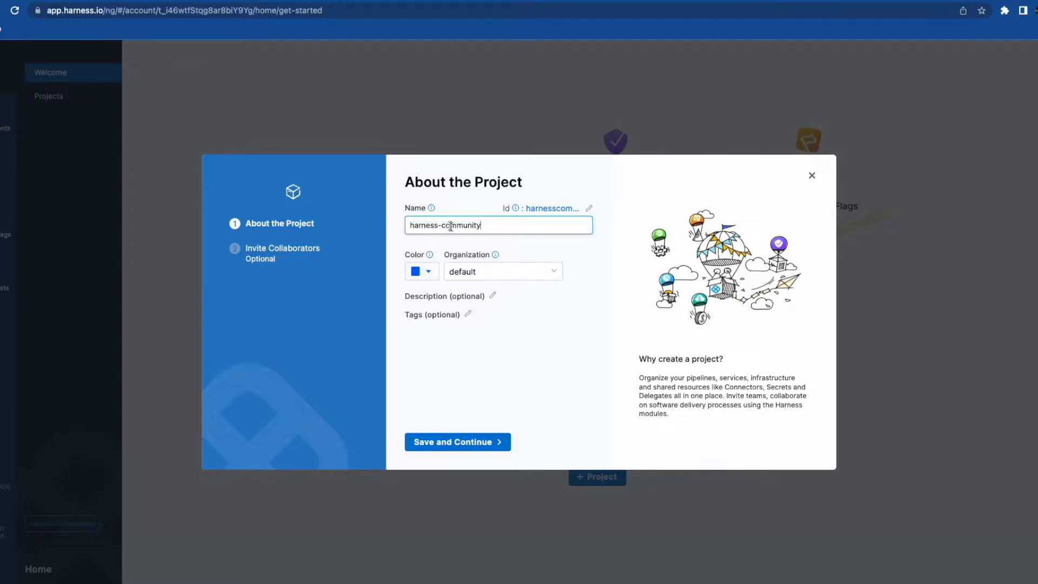
click(446, 443)
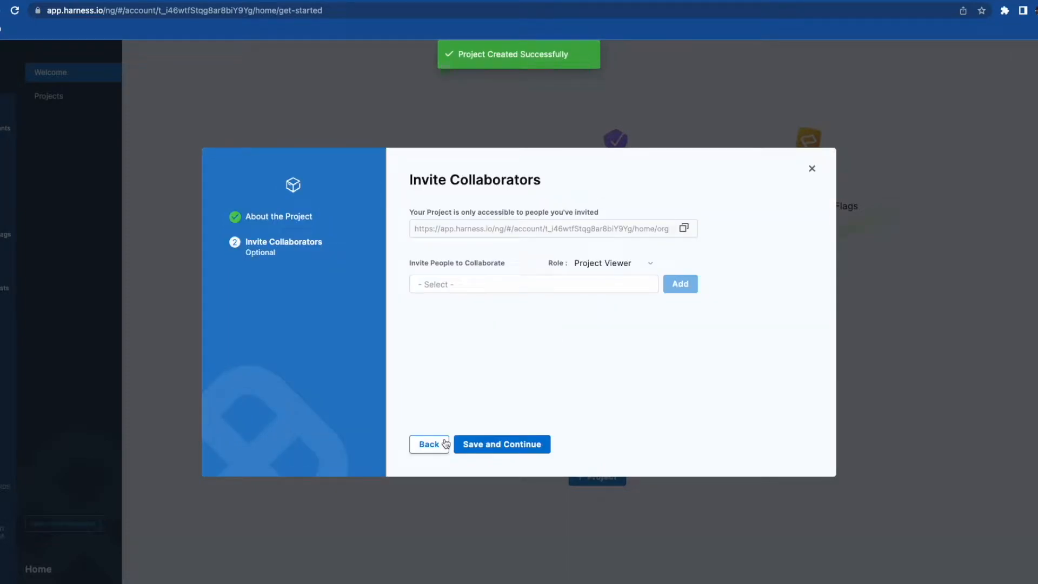
- Skip inviting collaborators and start the free Continuous Delivery plan
click(510, 443)
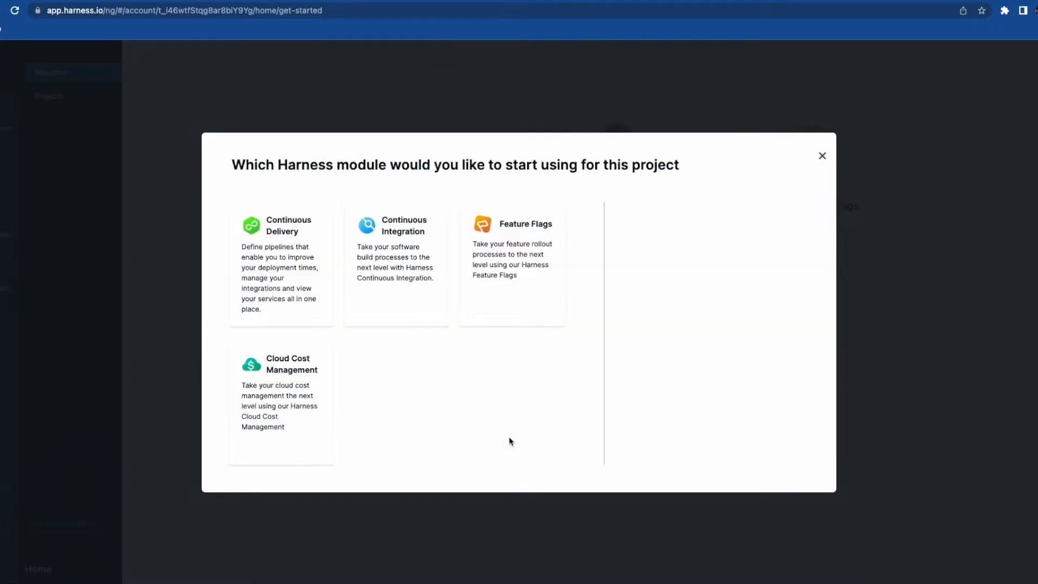
click(301, 290)
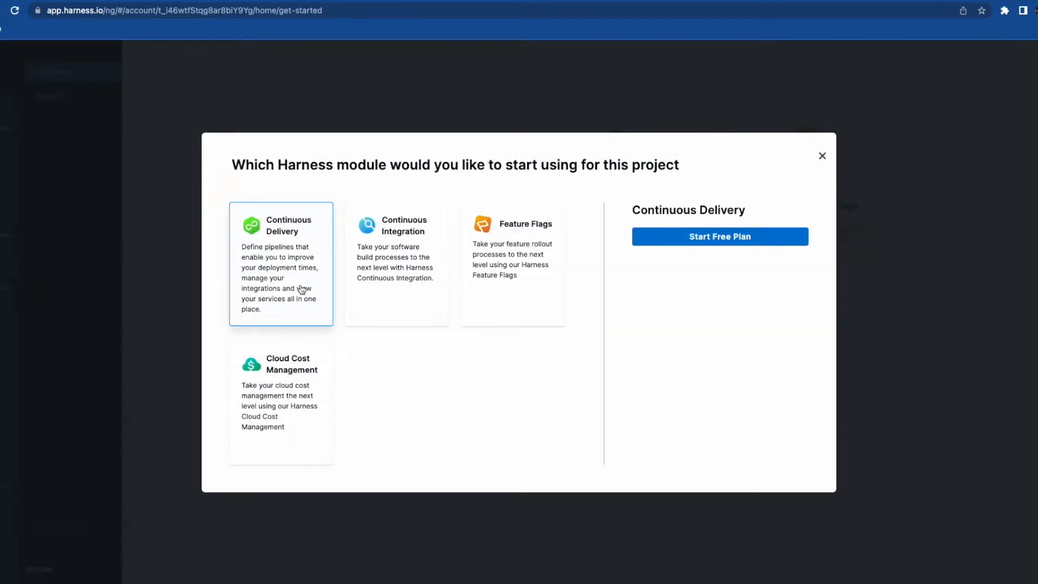
click(730, 248)
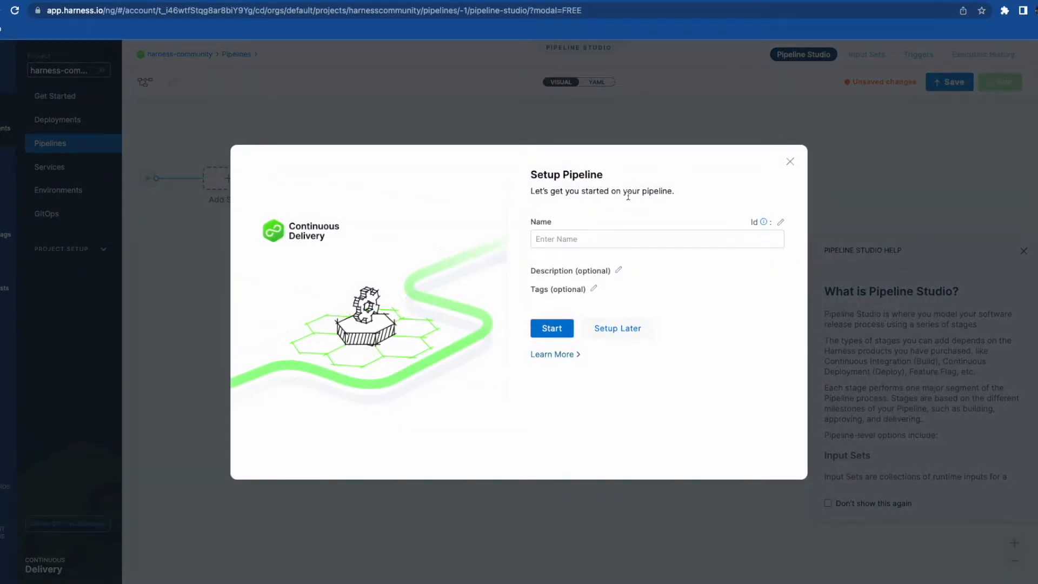
- Dismiss pipeline setup and create a new project delegate of type Kubernetes
click(791, 164)
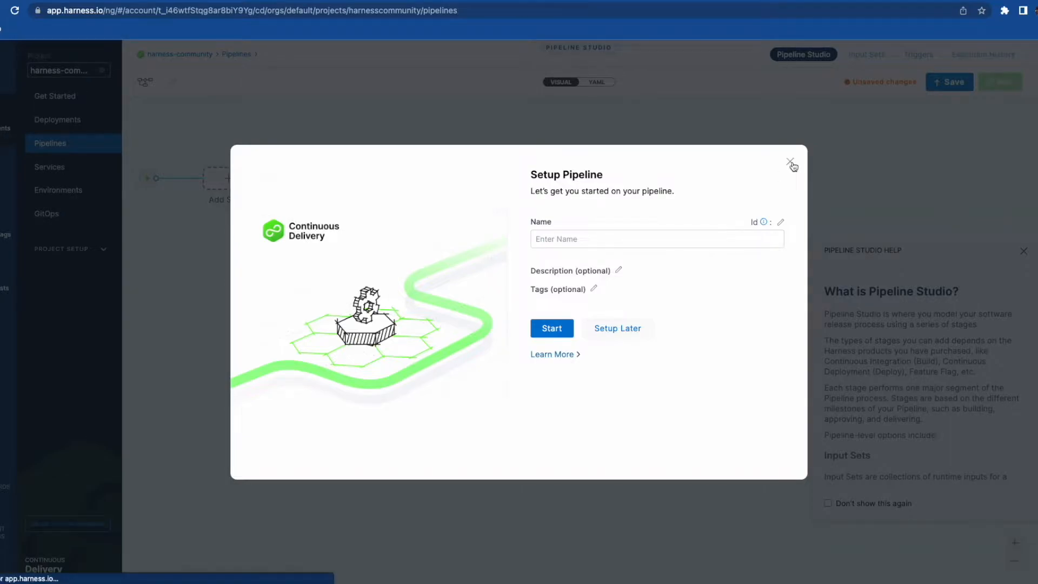
click(93, 248)
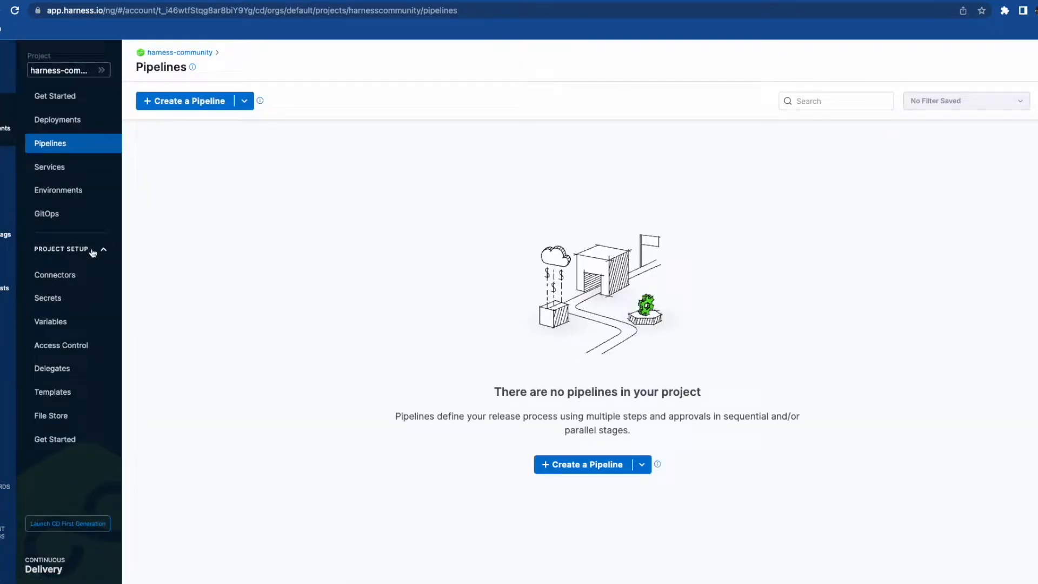
click(46, 374)
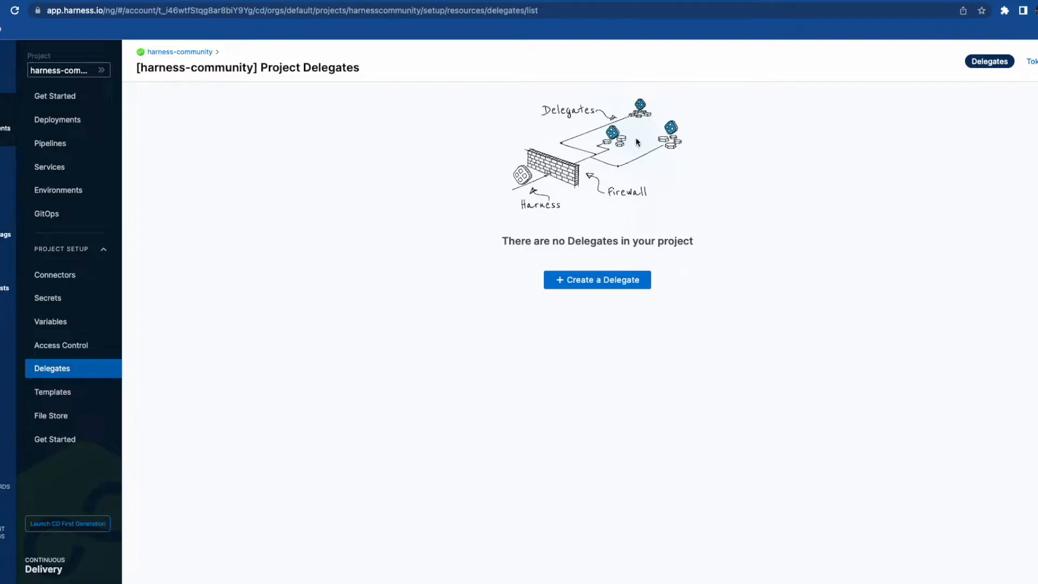
click(604, 288)
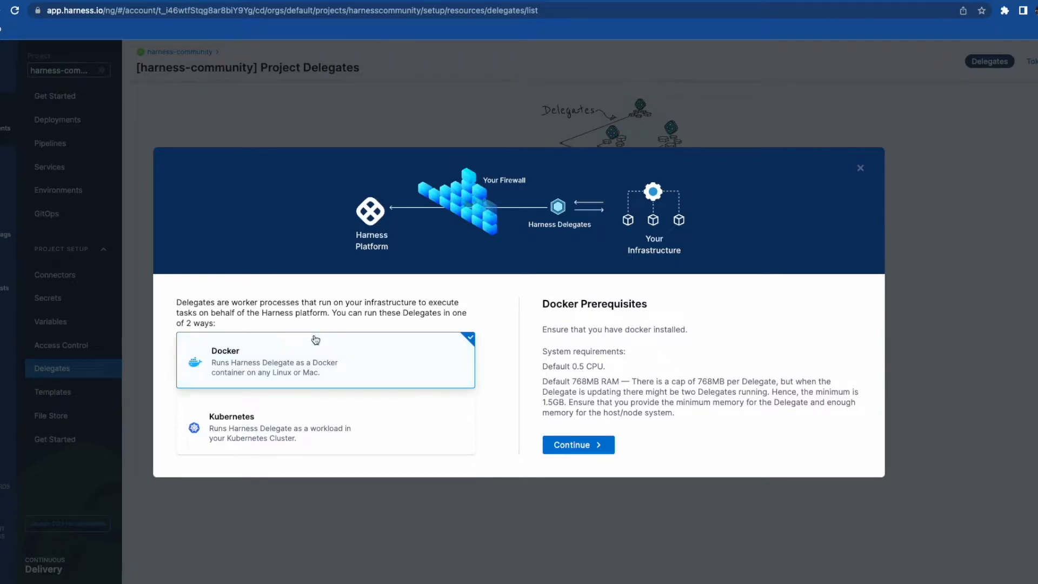
click(256, 425)
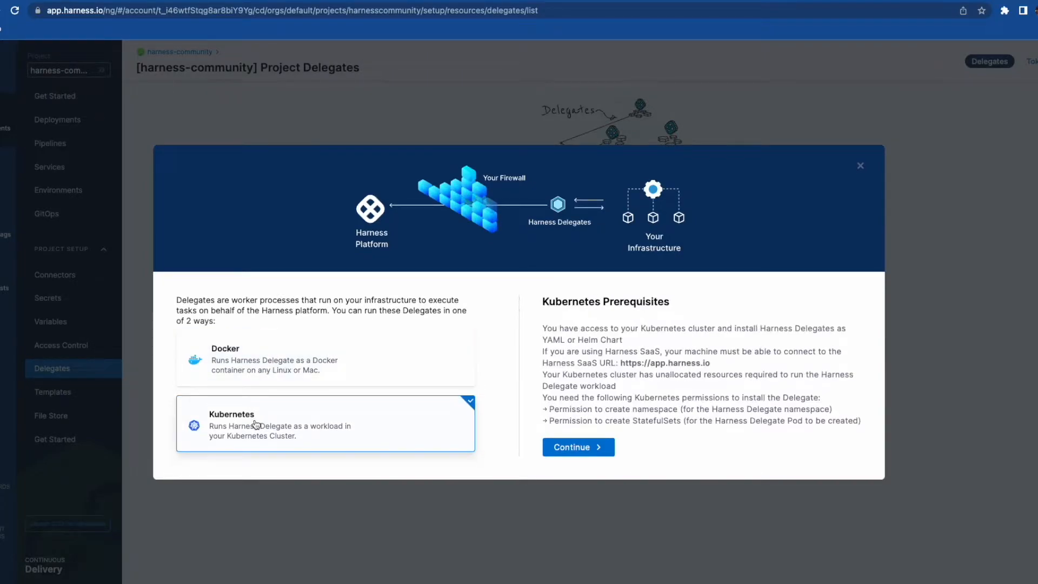
- Name the delegate hc-delegate, choose the Kubernetes manifest installer, and download harness-delegate.yml
click(574, 473)
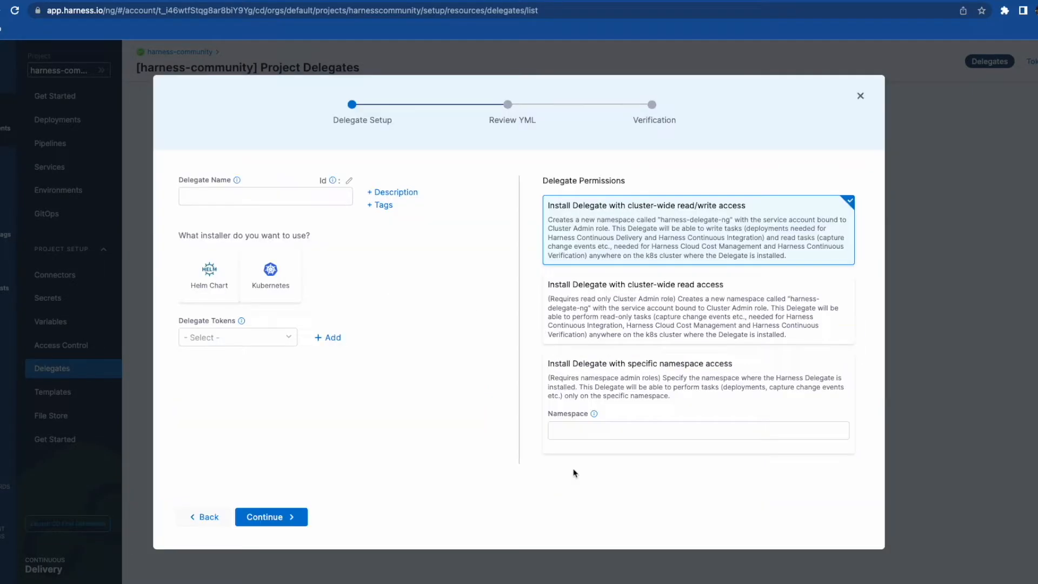
click(258, 198)
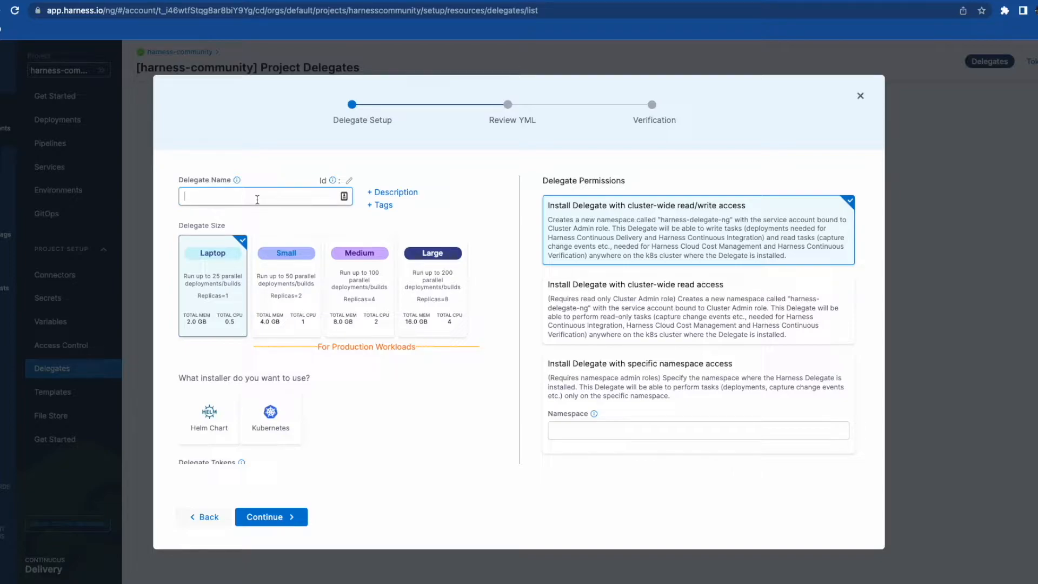
text(hc-delegate)
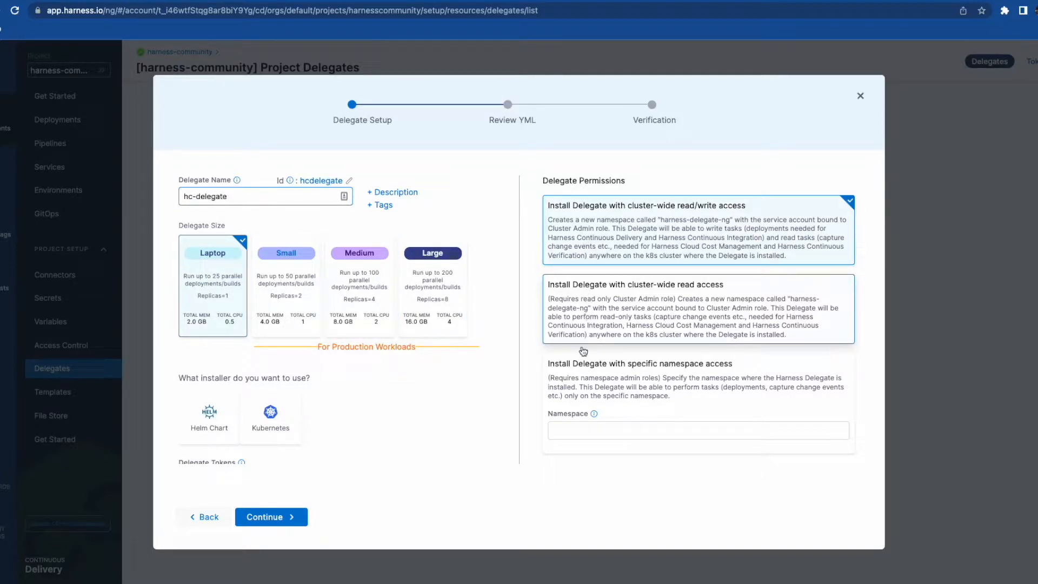
scroll(420, 366, down, 1)
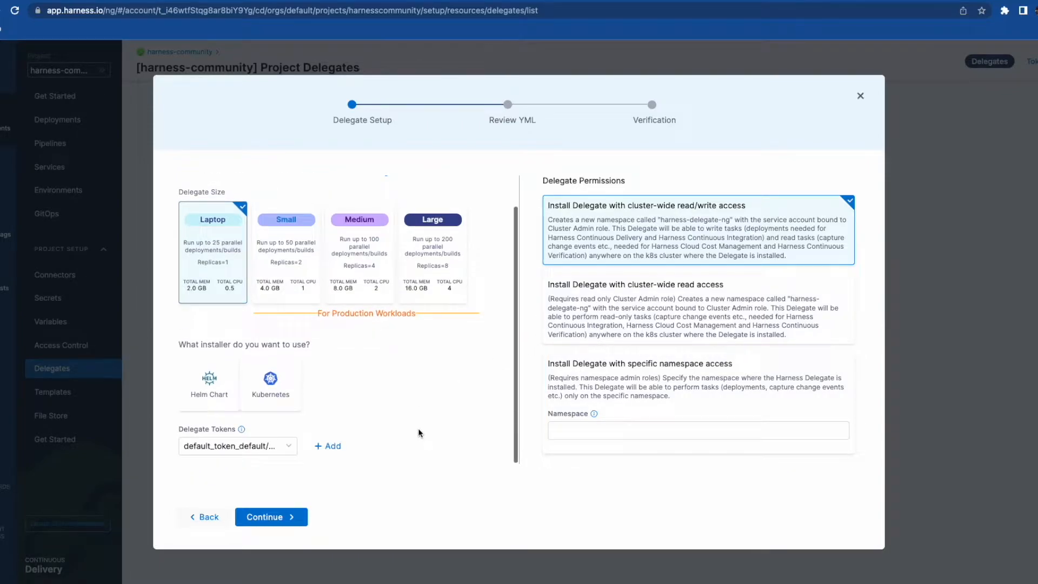
click(273, 397)
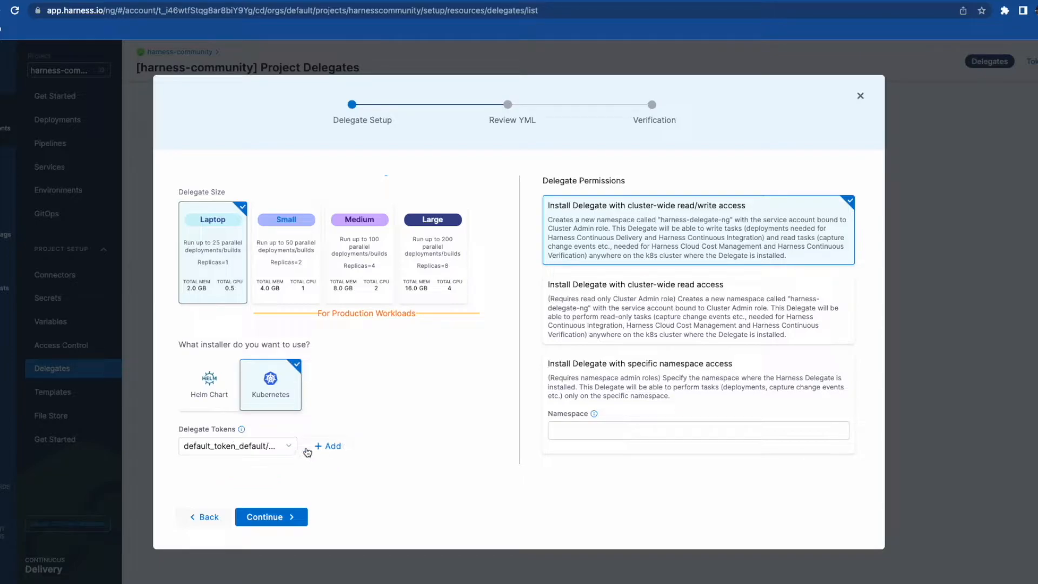
click(276, 517)
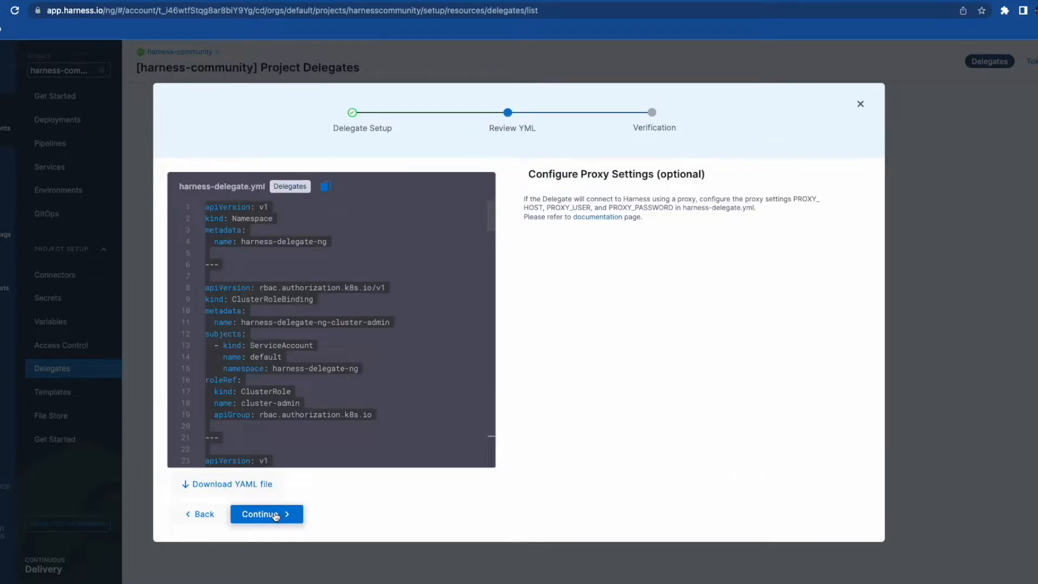
click(252, 485)
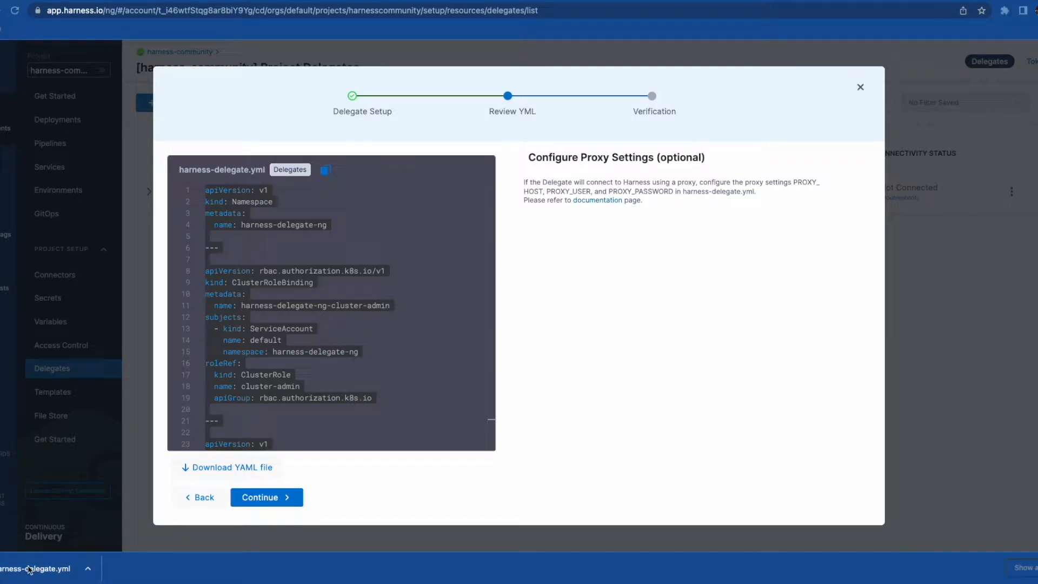
- Run ls Downloads/harness-delegate.yml in Terminal to confirm the manifest exists, then return to the browser
key(super+Tab)
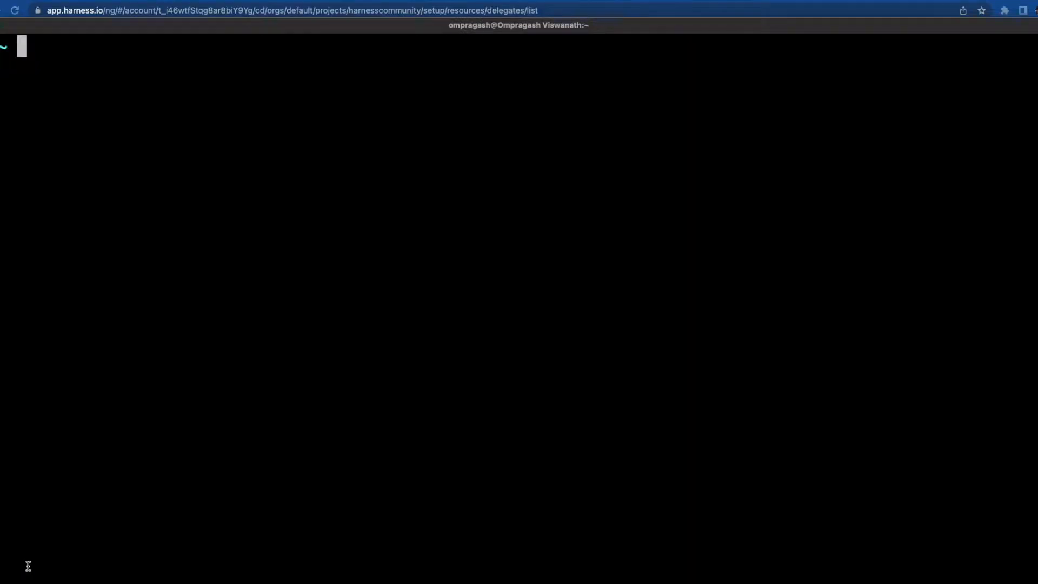
text(ls Dow)
key(Tab)
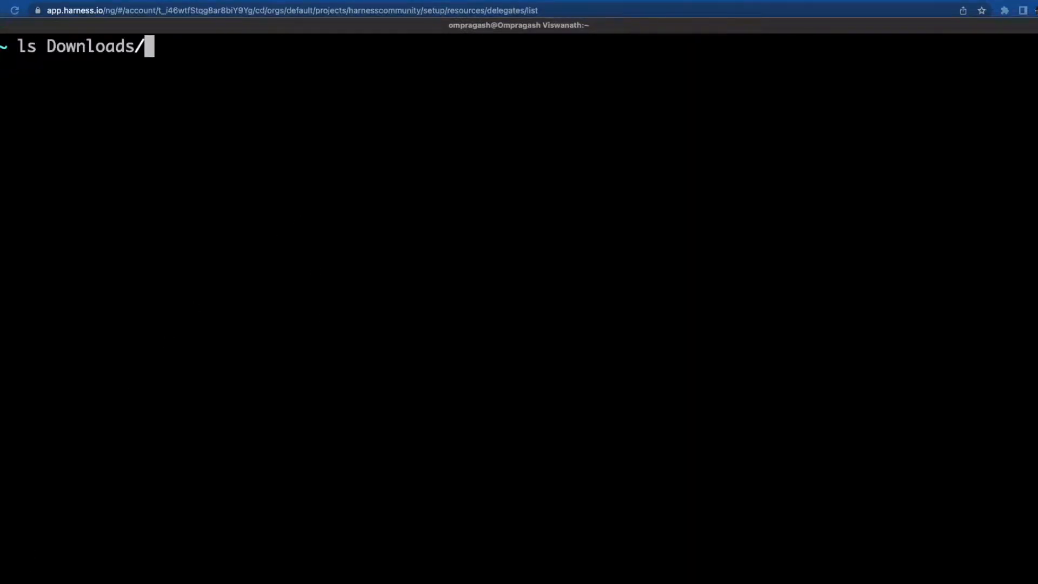
text(harns)
key(BackSpace)
key(BackSpace)
text(es)
key(BackSpace)
key(BackSpace)
text(ness-d)
key(Tab)
key(Return)
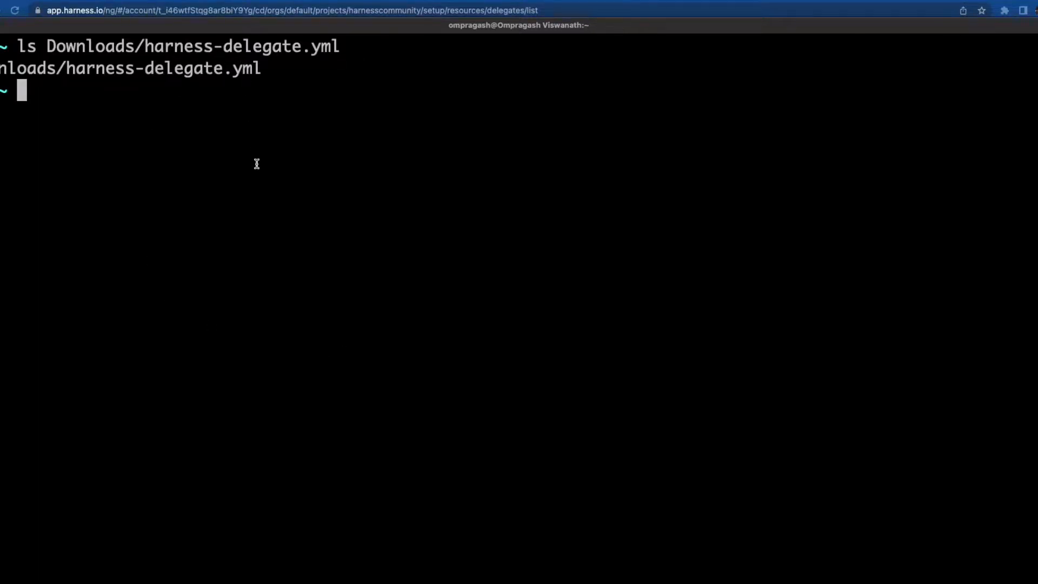
key(super+Tab)
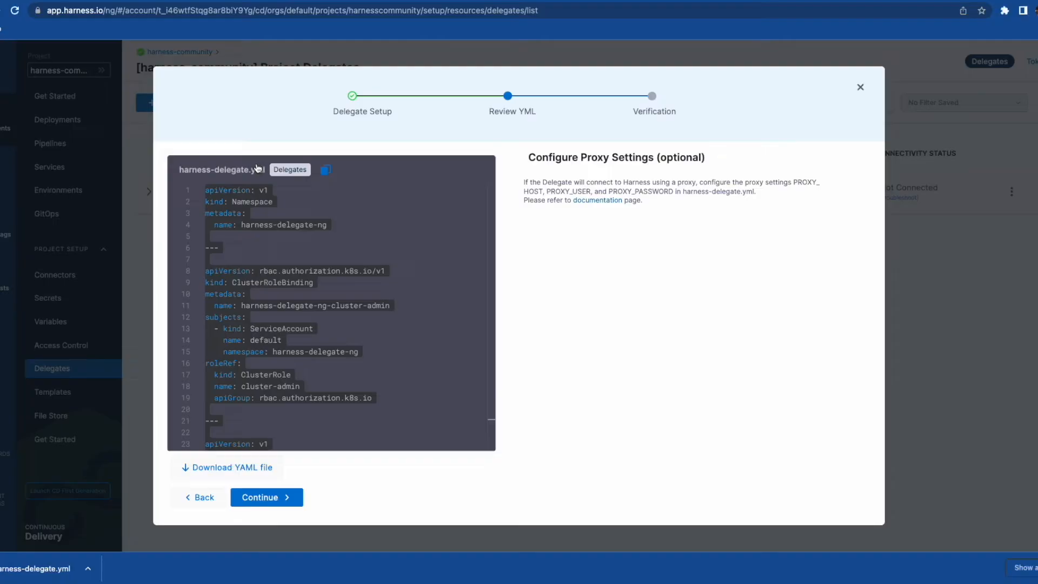
- Advance the delegate wizard to Verification and clear the Terminal screen
click(262, 497)
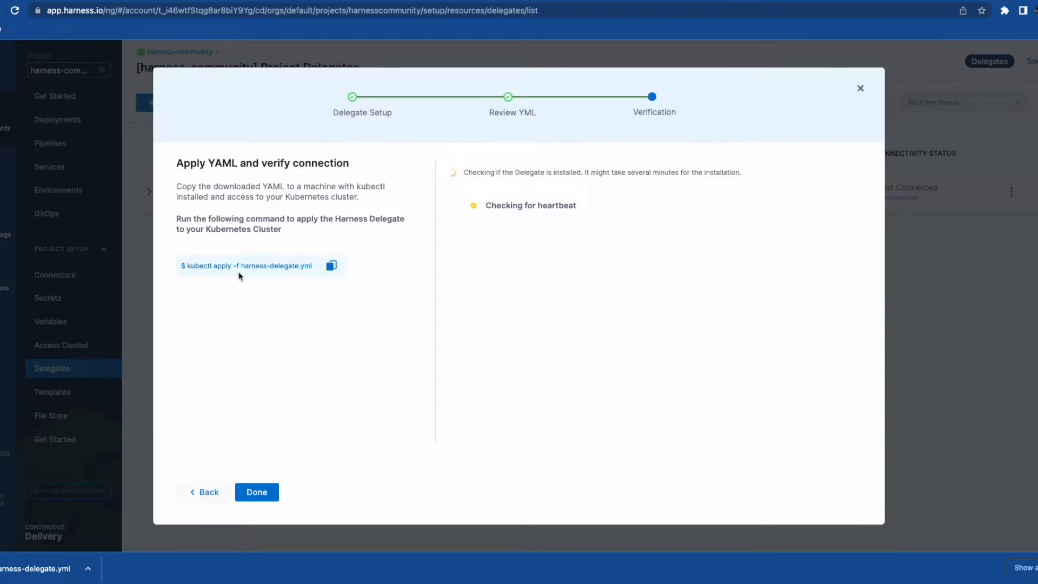
key(super+Tab)
key(ctrl+l)
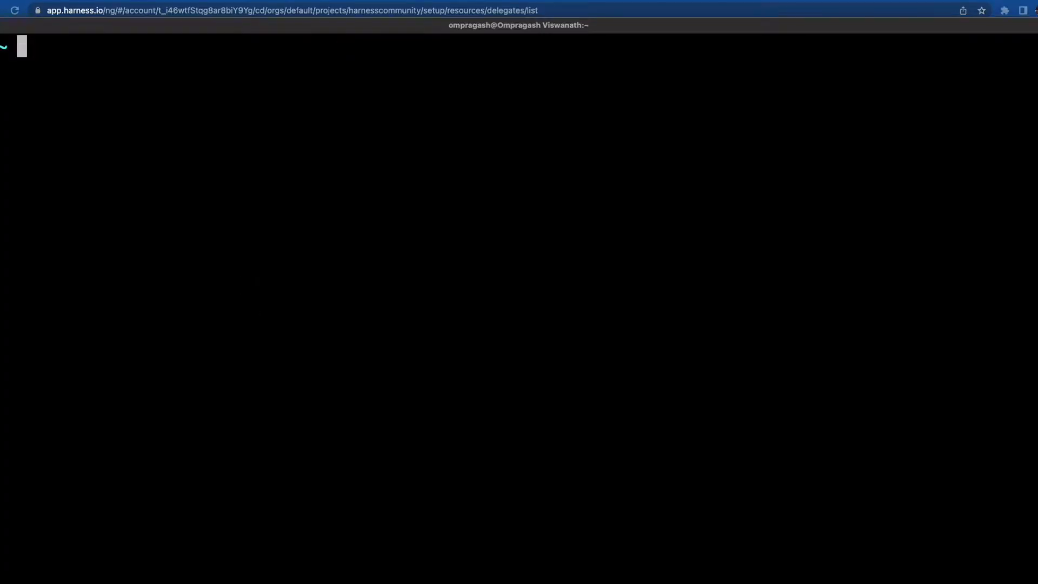
- Apply the delegate manifest with kubectl apply -f Downloads/harness-delegate.yml
text(kube)
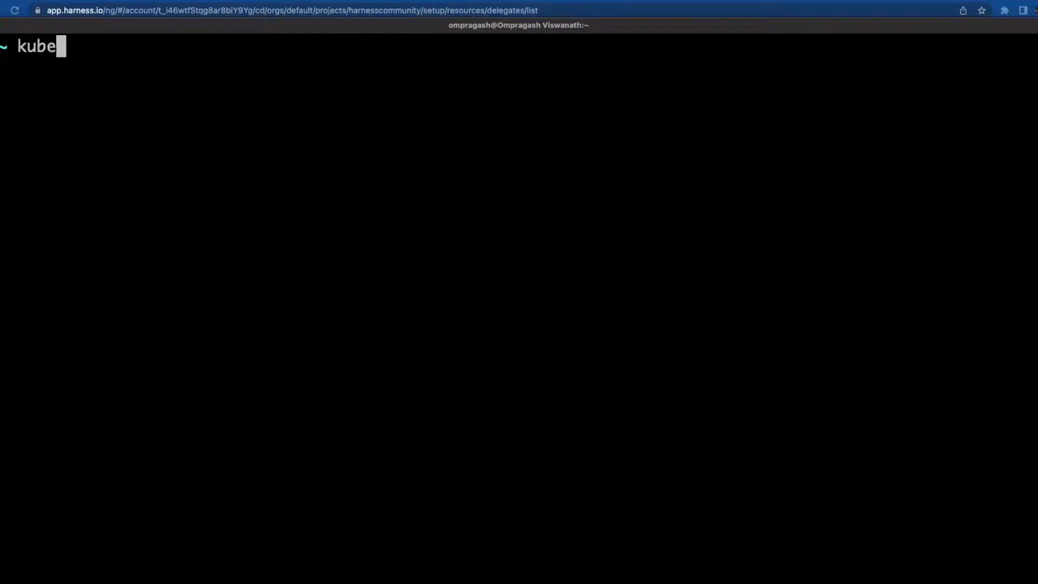
text(ctl apply -f)
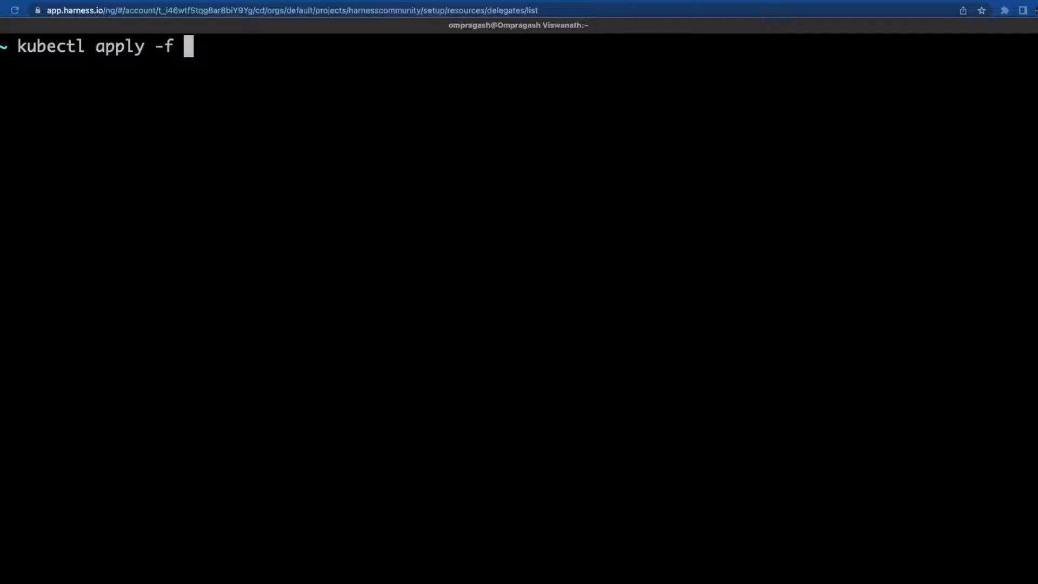
text( Down)
key(Tab)
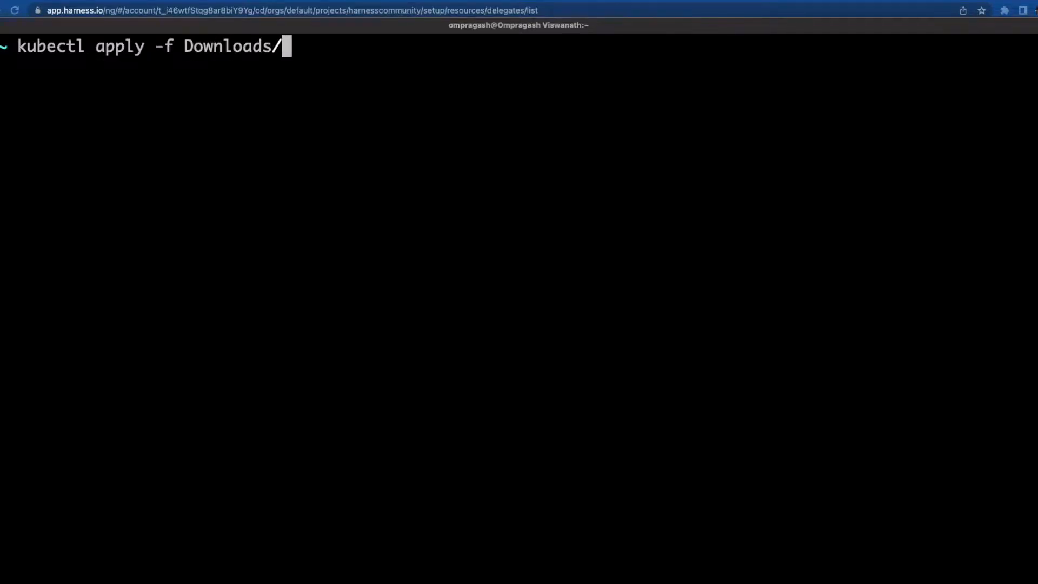
text(harness-del)
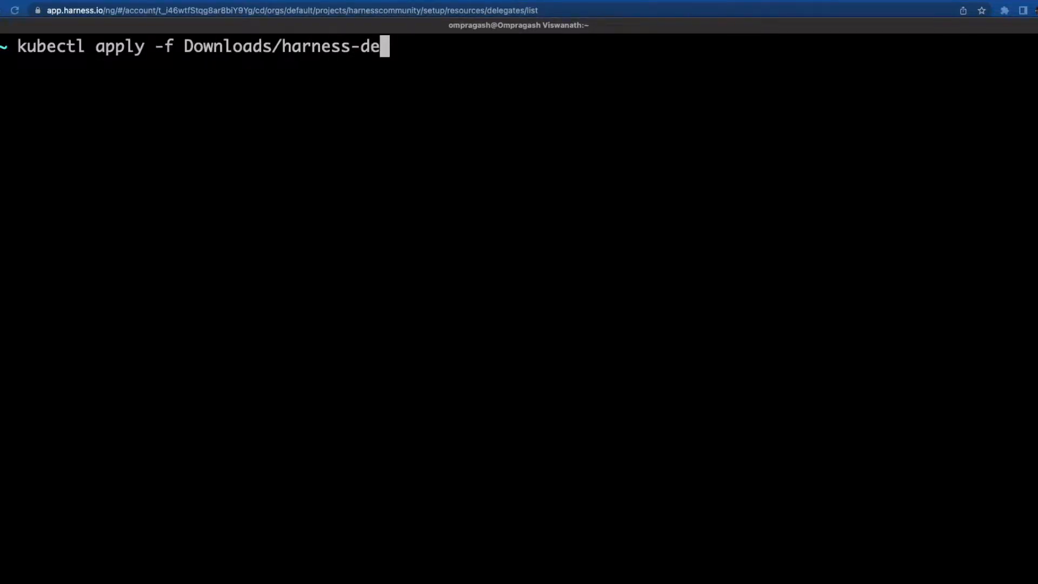
key(Tab)
key(Return)
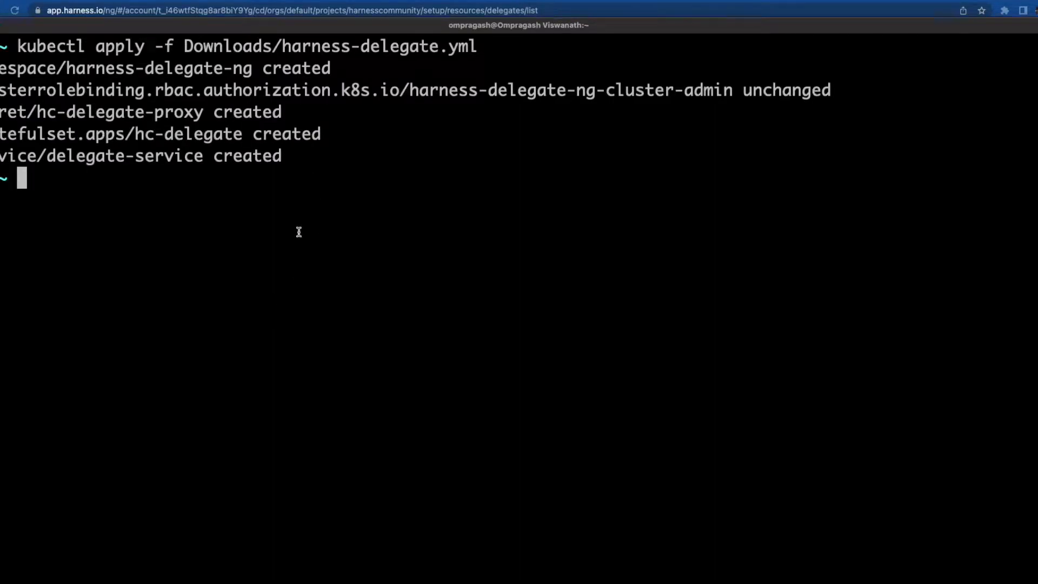
- Watch the delegate pod with kubectl get pods -n harness-delegate-ng -w
text(kubectl )
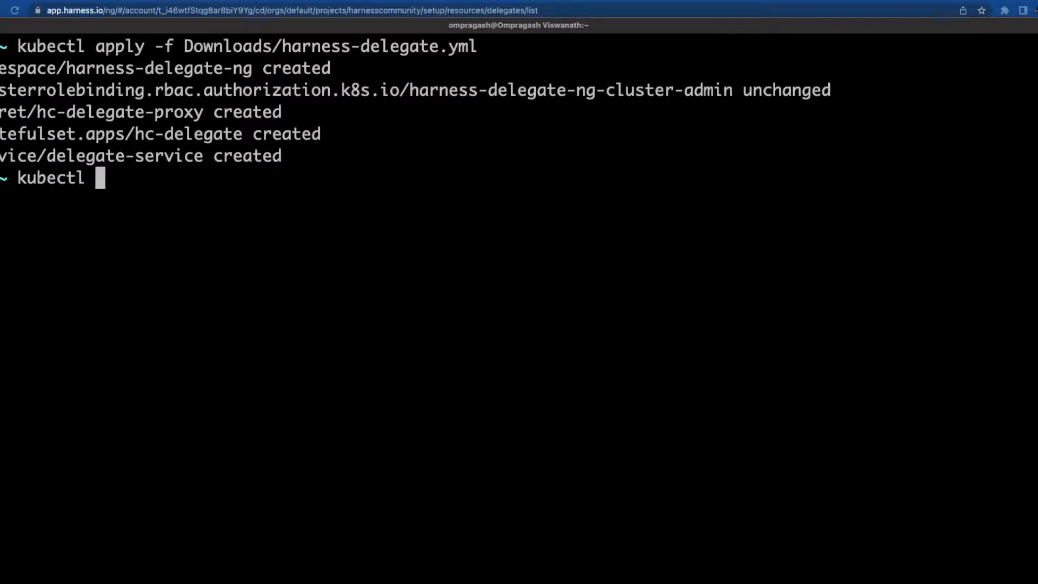
text(get )
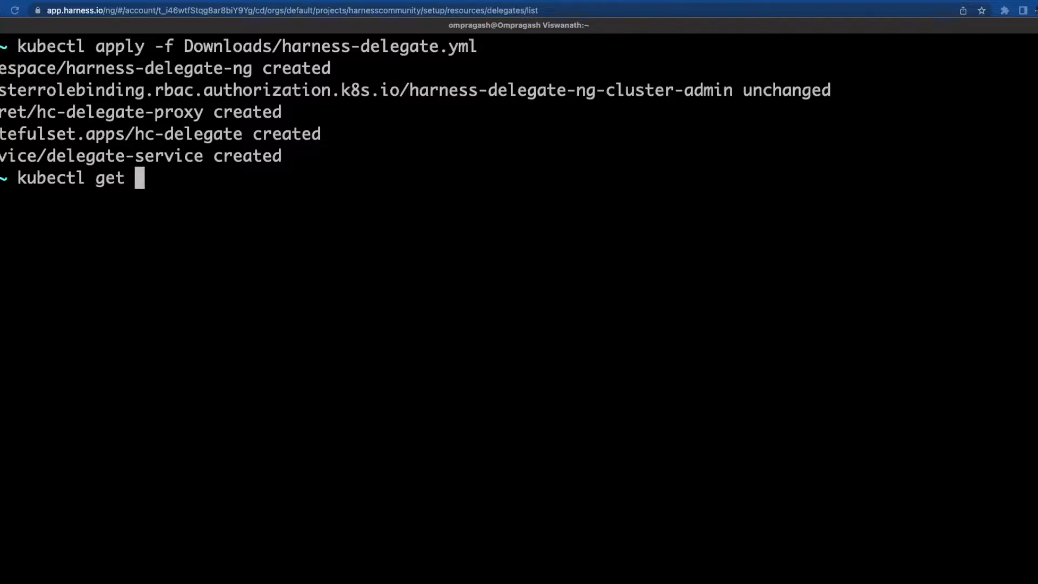
text(pods -n )
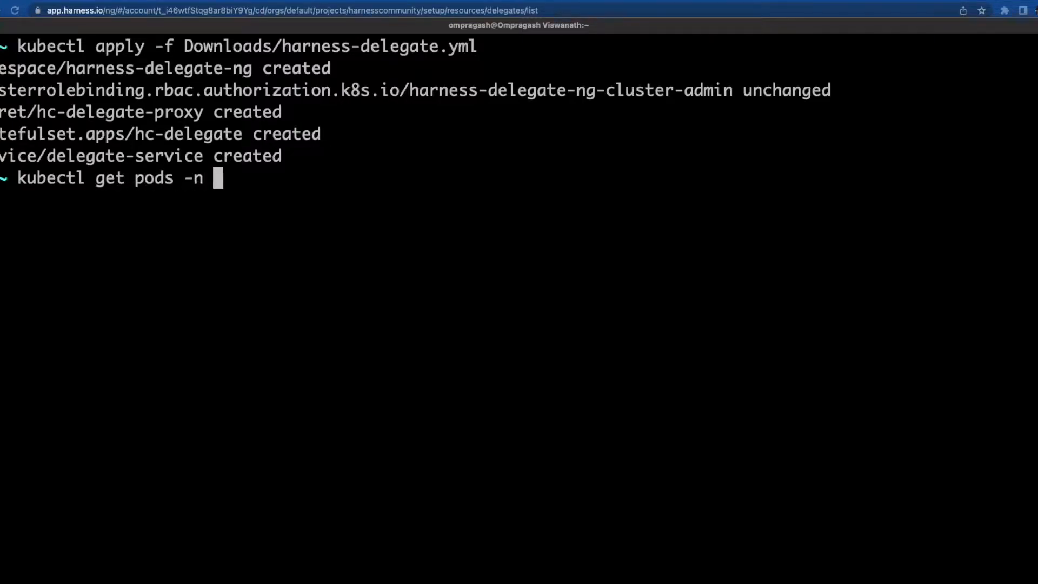
text(harness-de)
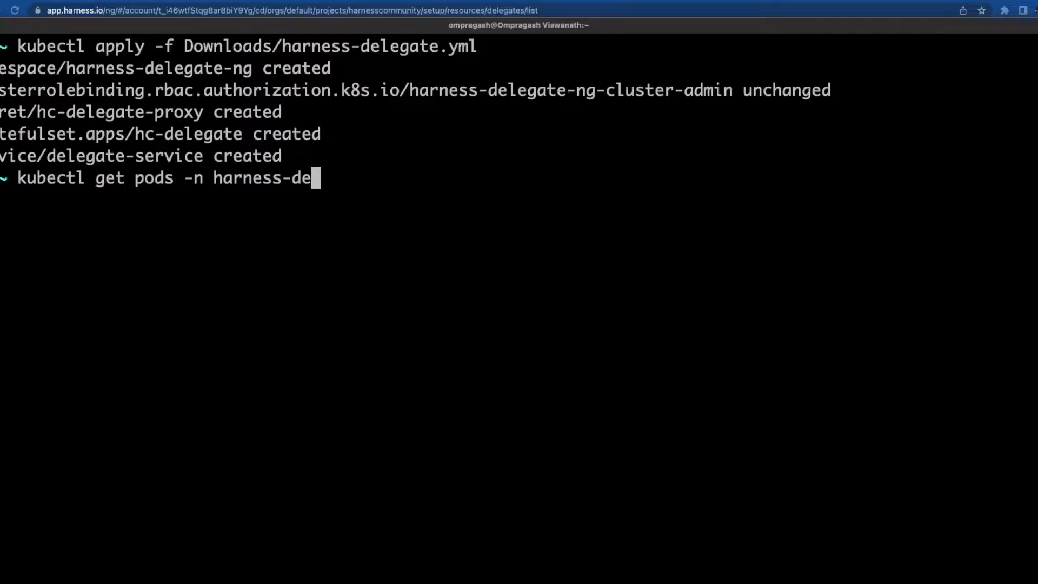
text(legate-)
text(ng)
key(Return)
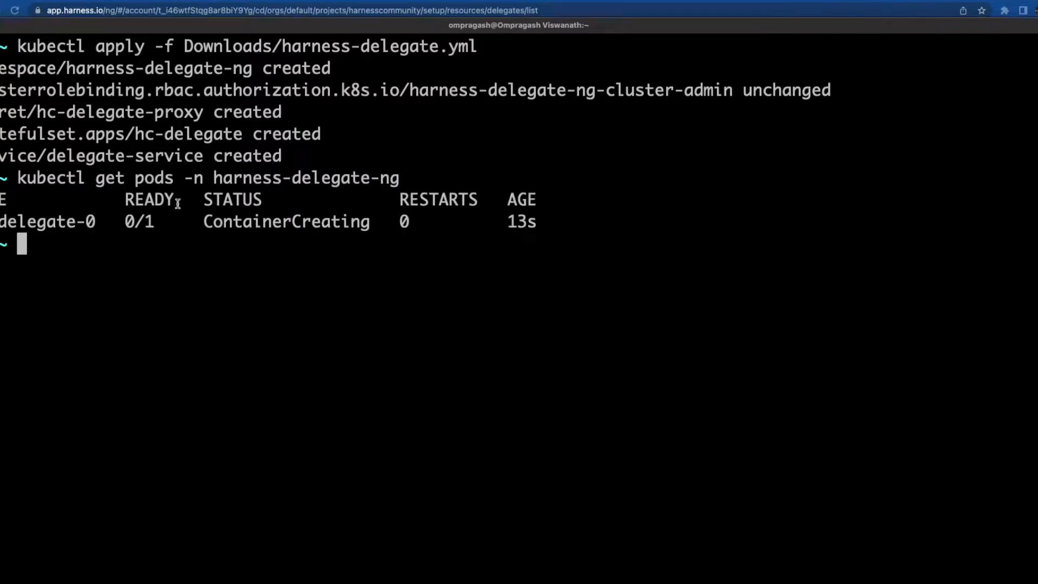
double_click(512, 222)
click(461, 288)
key(Up)
text(-w)
key(Return)
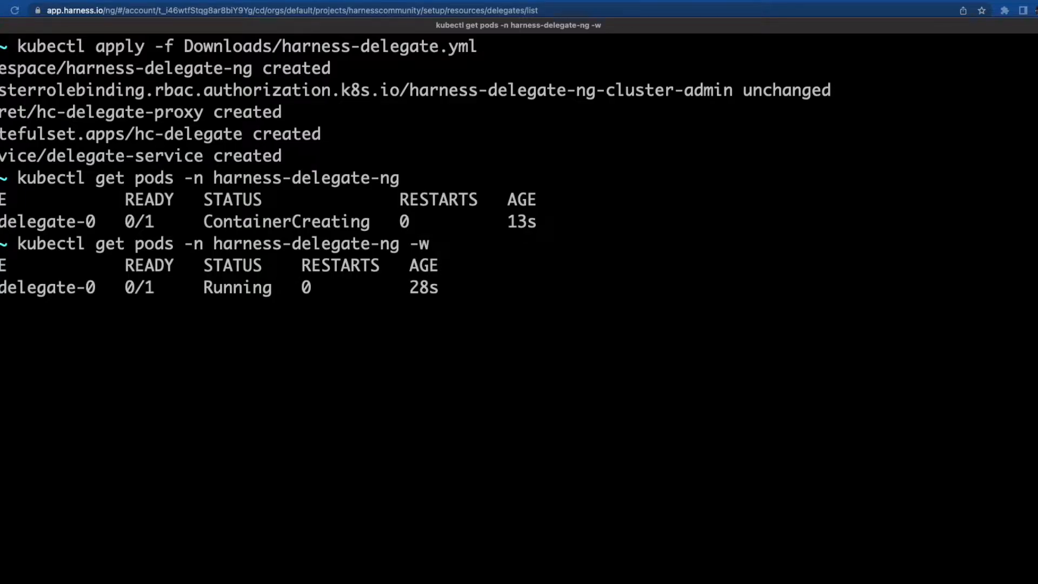
- Confirm Harness reports Delegate Installed Successfully and finish the delegate setup
key(super+Tab)
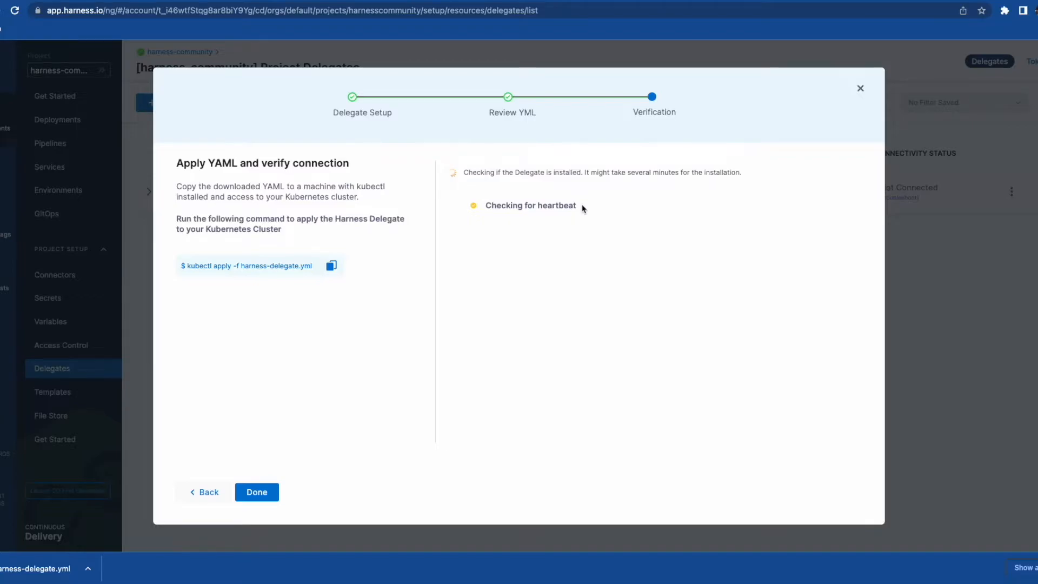
key(super+Tab)
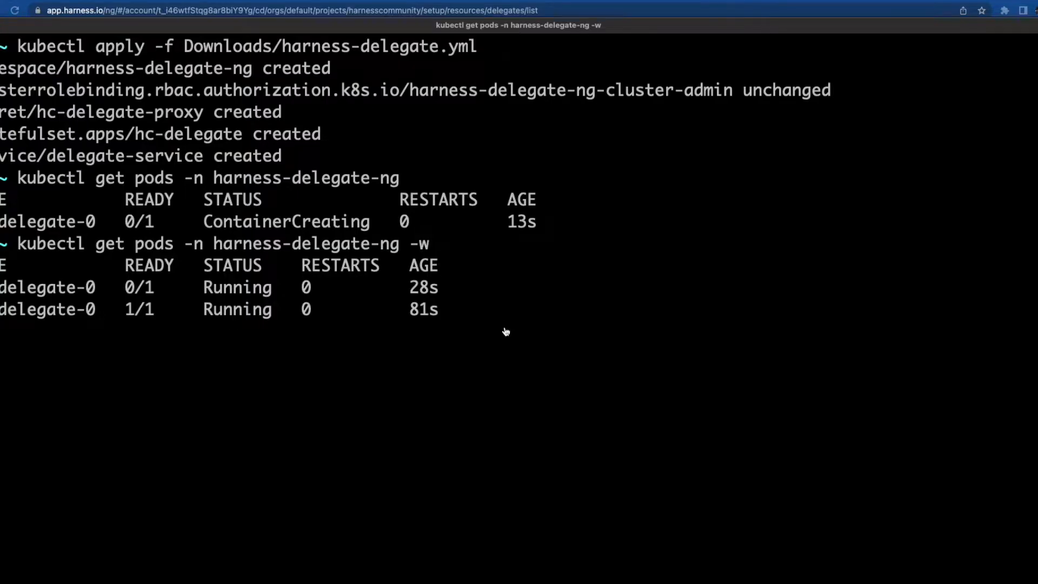
key(super+Tab)
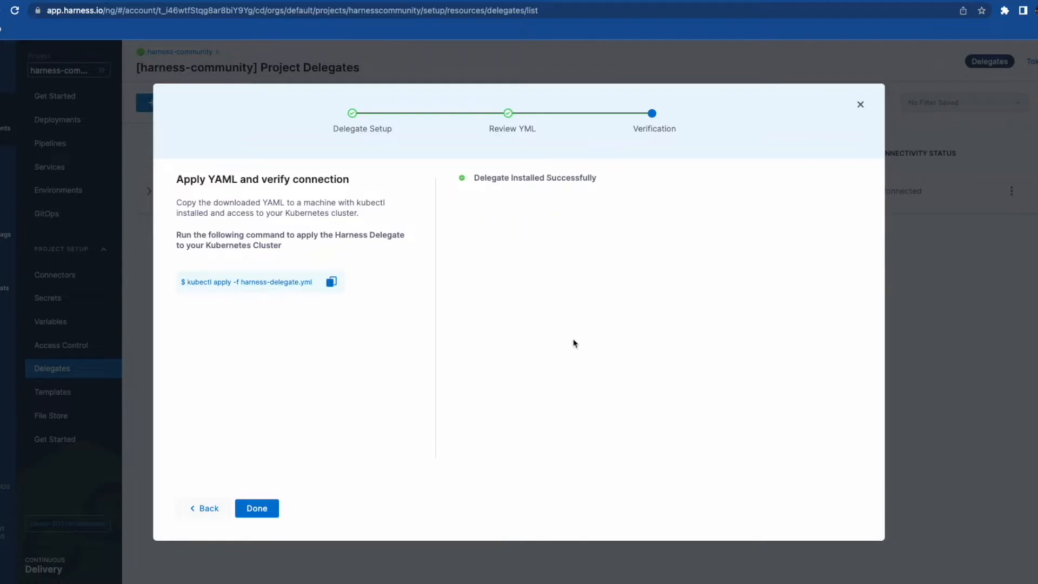
drag(475, 179, 612, 182)
click(564, 389)
click(264, 506)
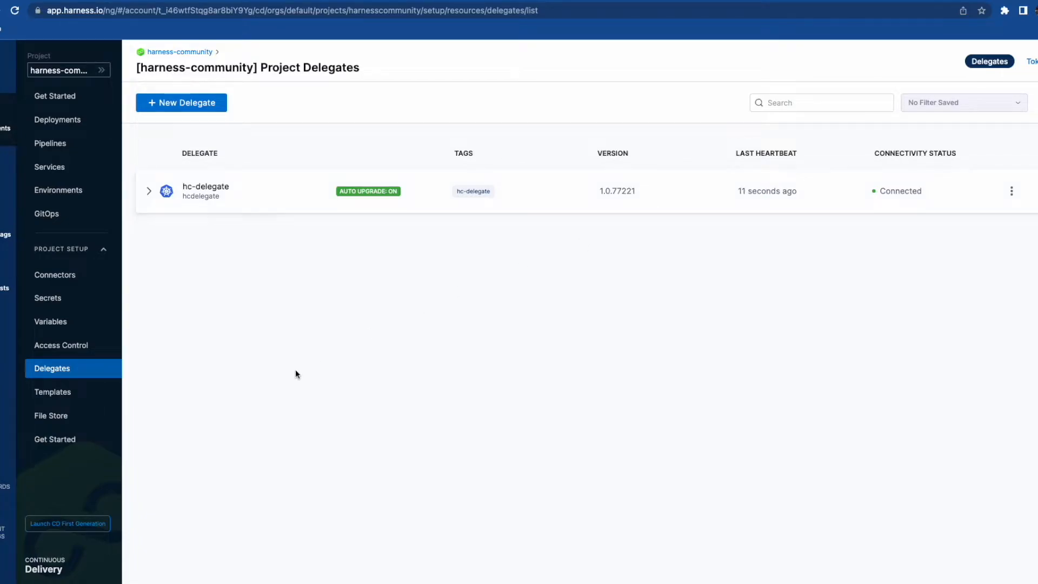
- Create a text secret named git-pat holding the pasted Git access token
click(59, 304)
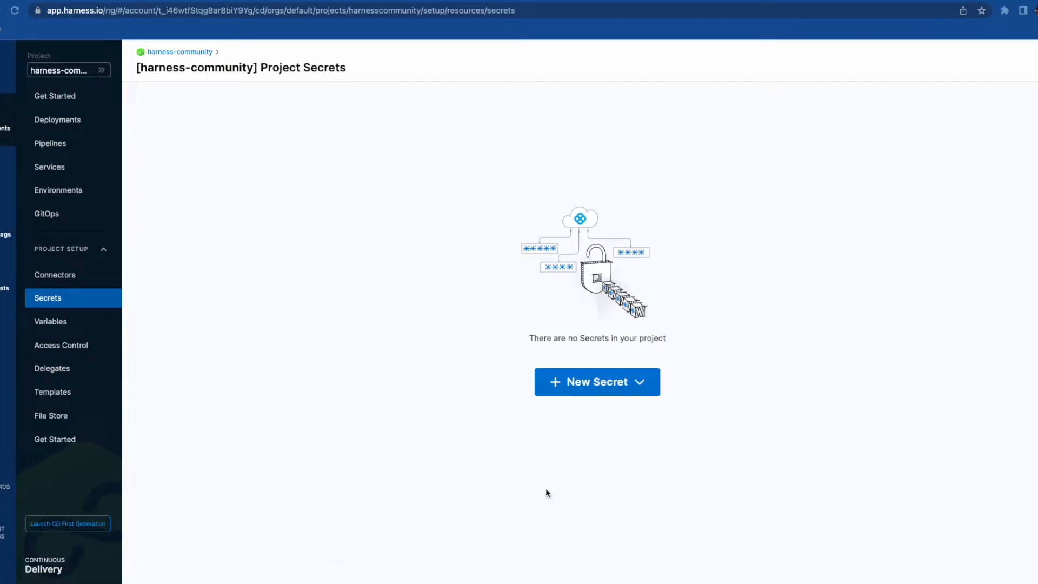
click(643, 385)
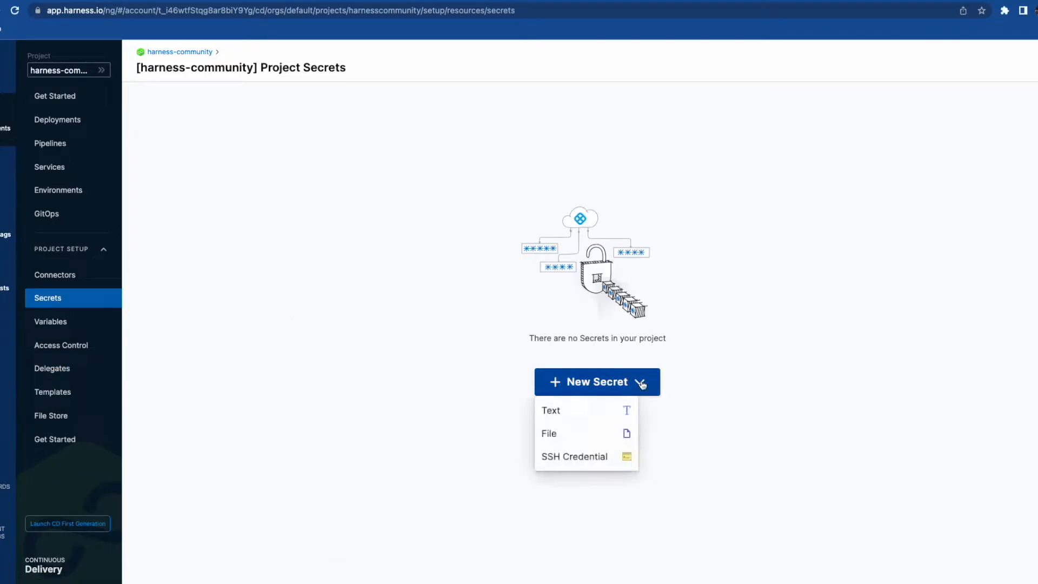
click(580, 413)
click(433, 270)
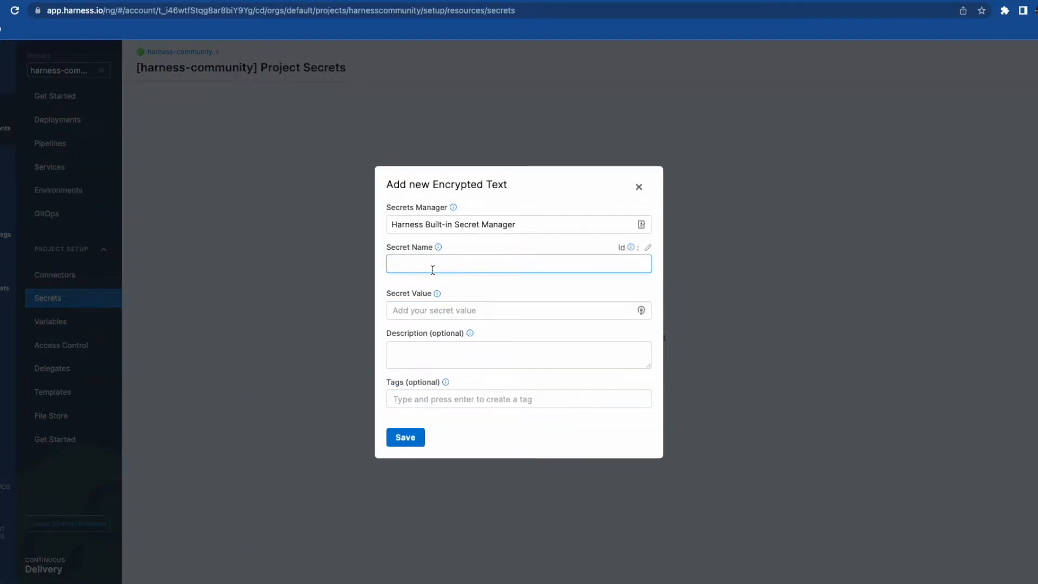
text(git-pat)
mouse_move(437, 294)
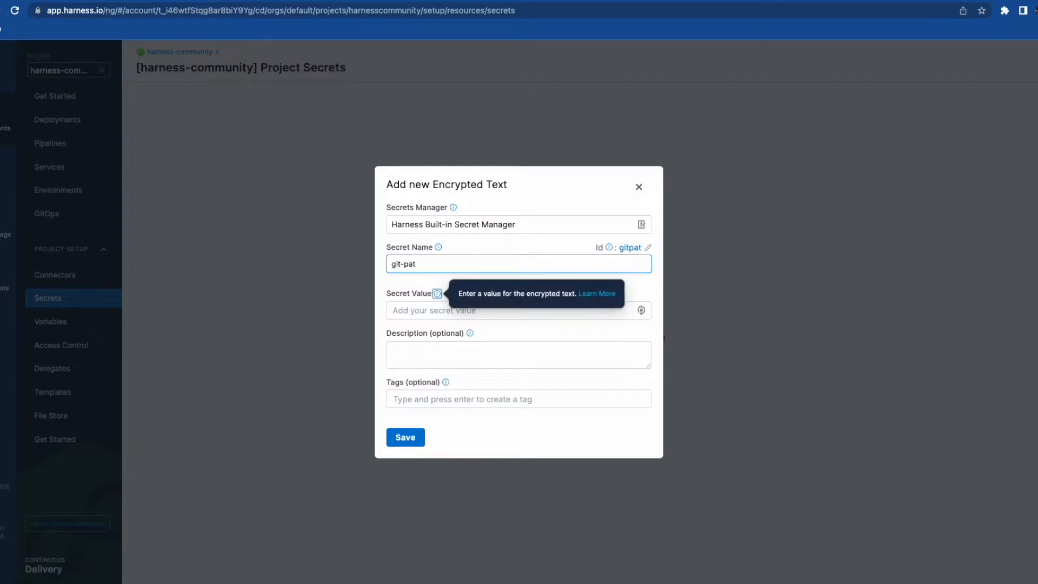
click(423, 311)
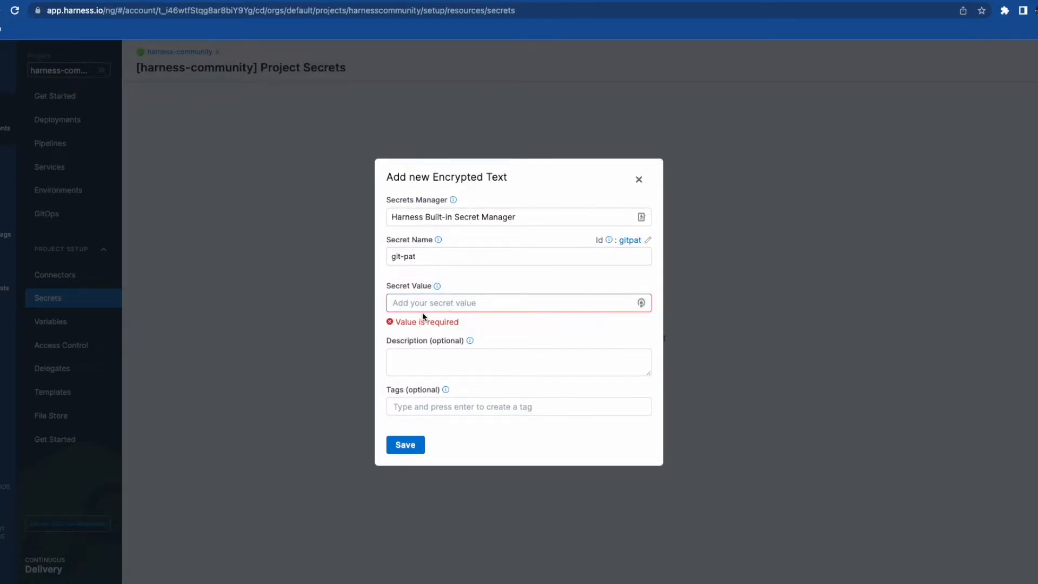
key(ctrl+v)
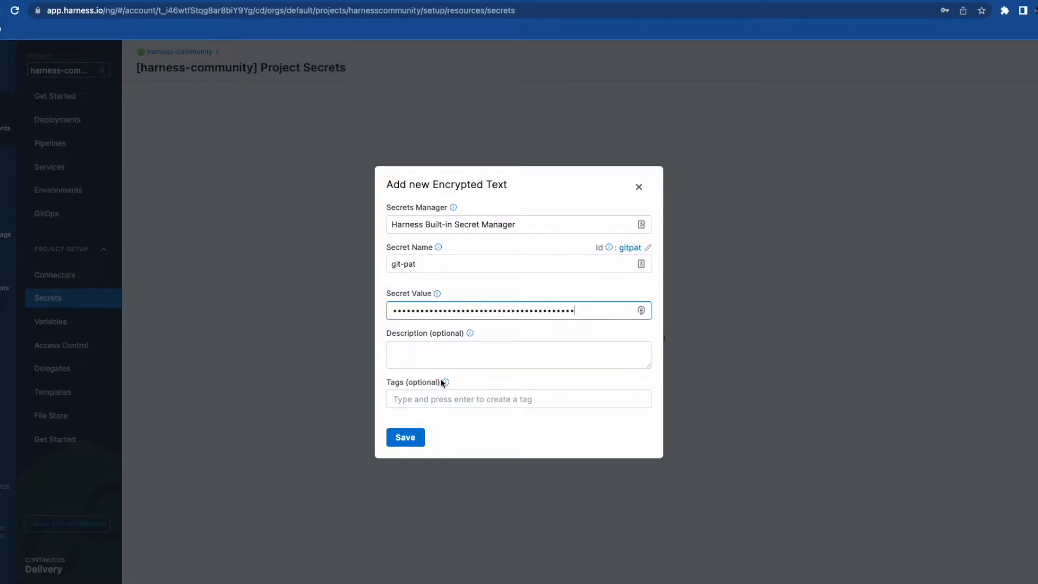
click(403, 439)
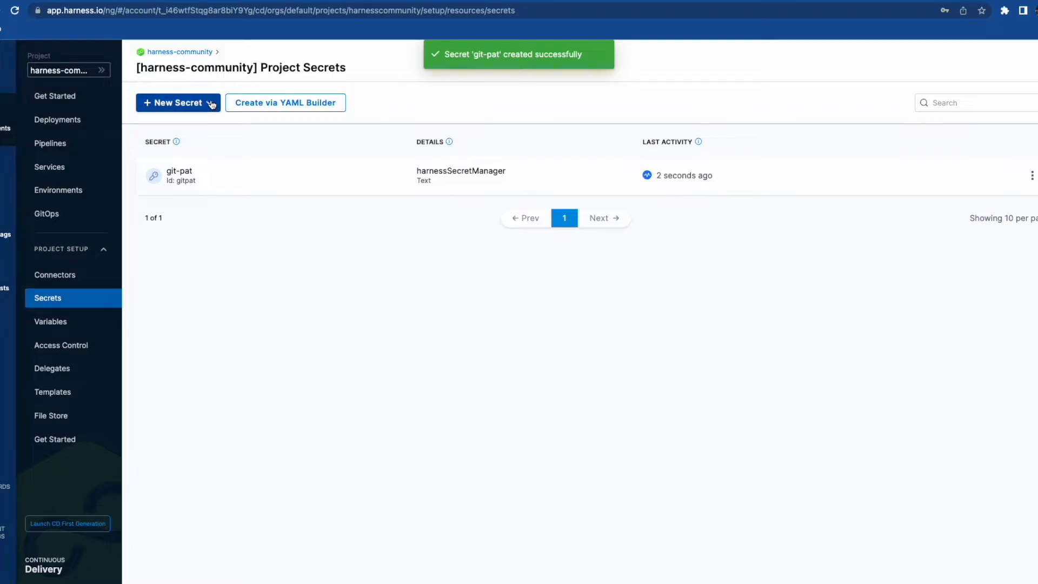
- Create a text secret named docker-pat holding the pasted Docker access token
click(211, 105)
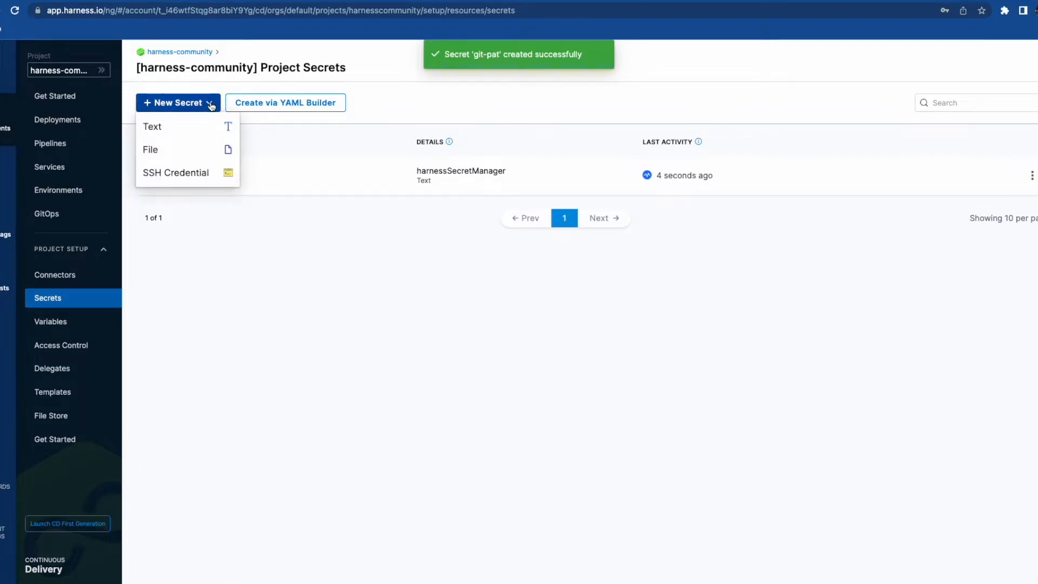
click(206, 127)
click(416, 266)
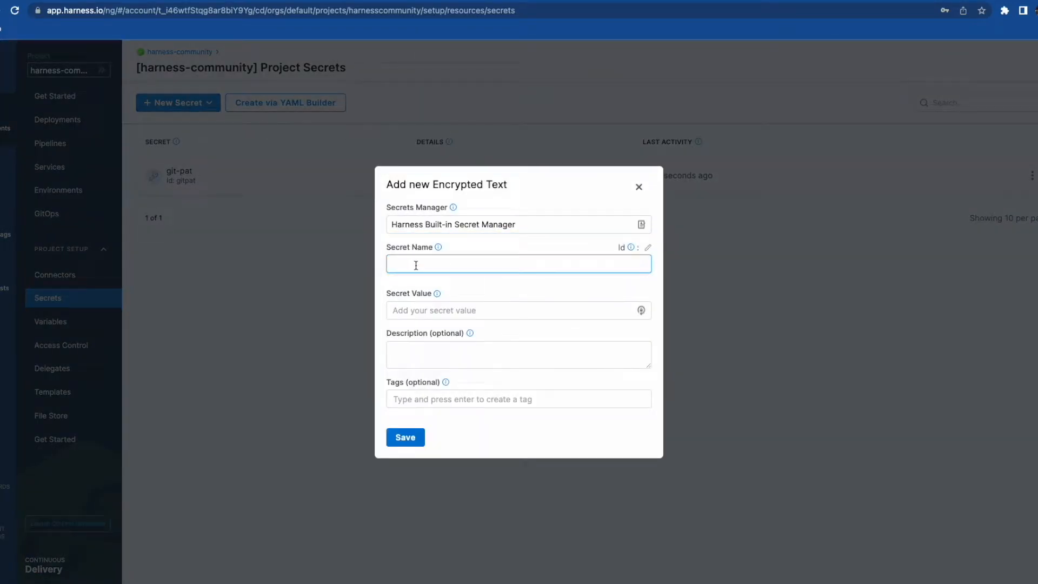
text(docker-pat)
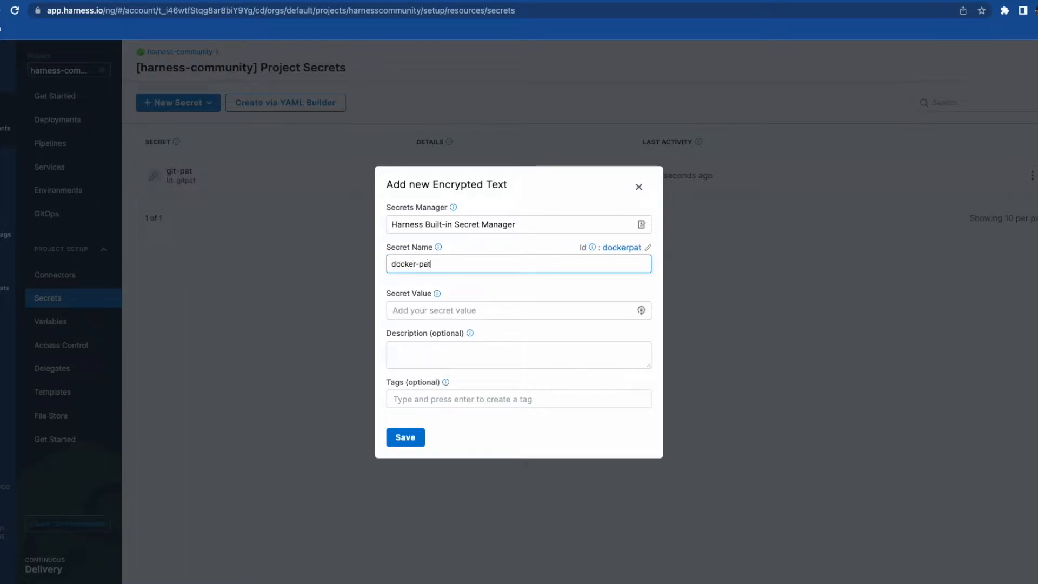
click(417, 308)
key(super+v)
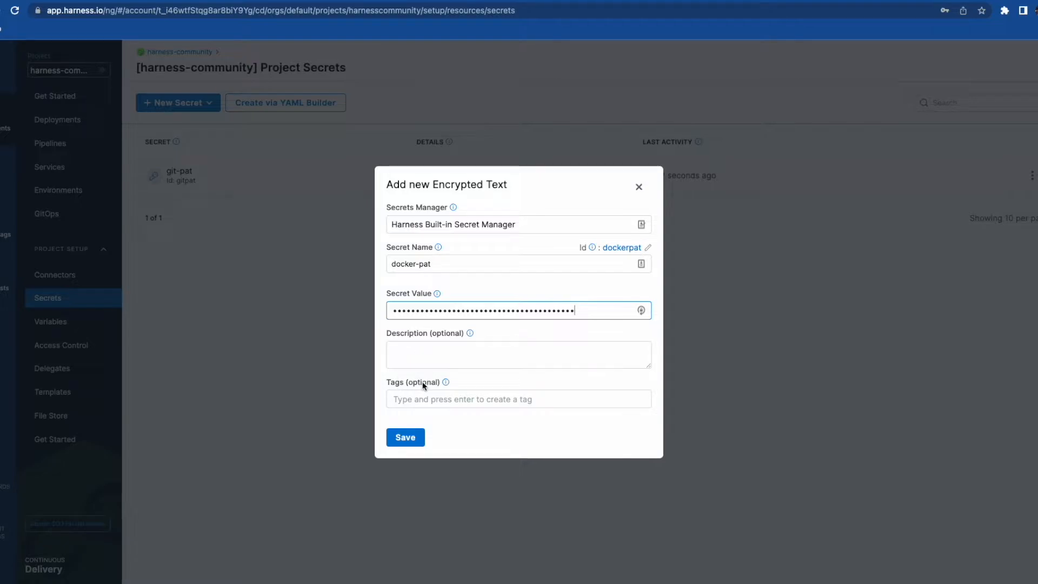
click(405, 438)
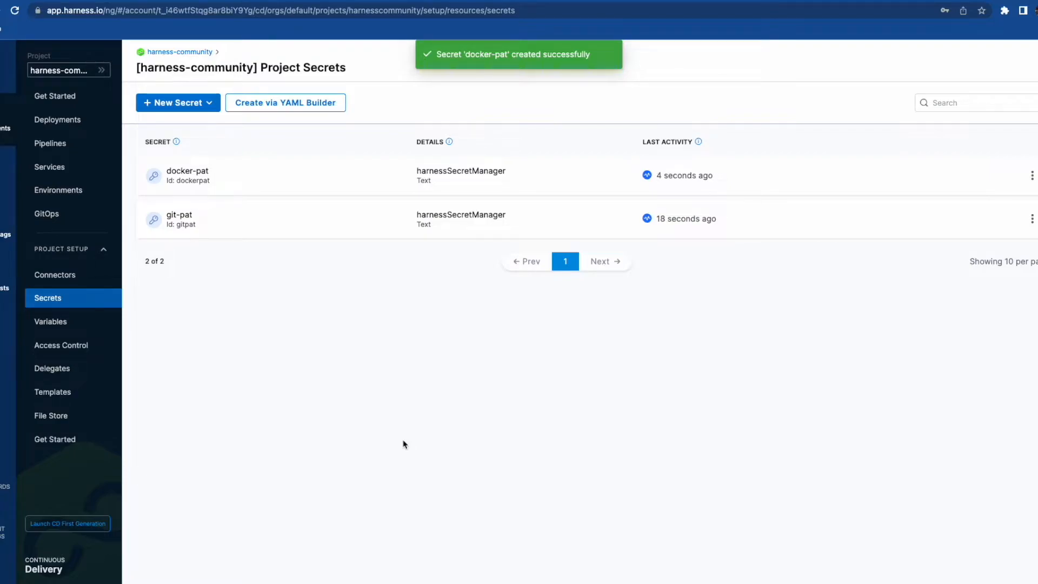
- Edit docker-pat, paste the new token as its value, and save
click(1032, 176)
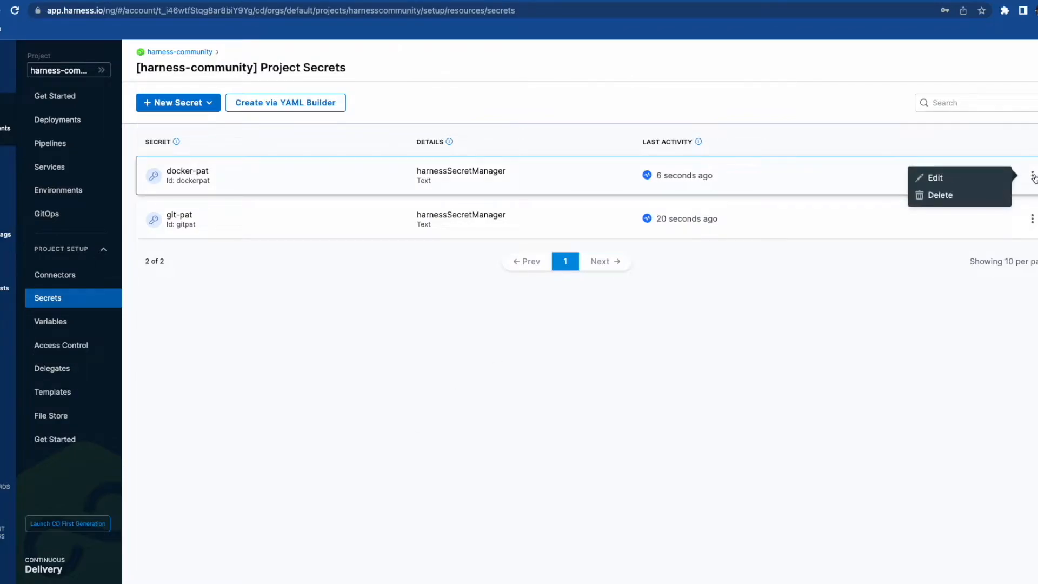
click(985, 177)
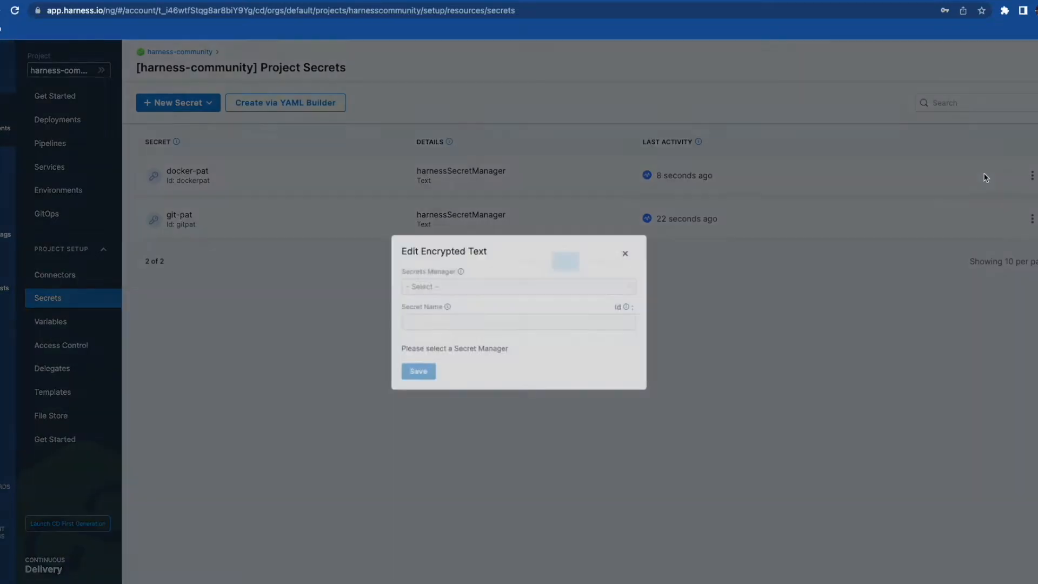
click(409, 306)
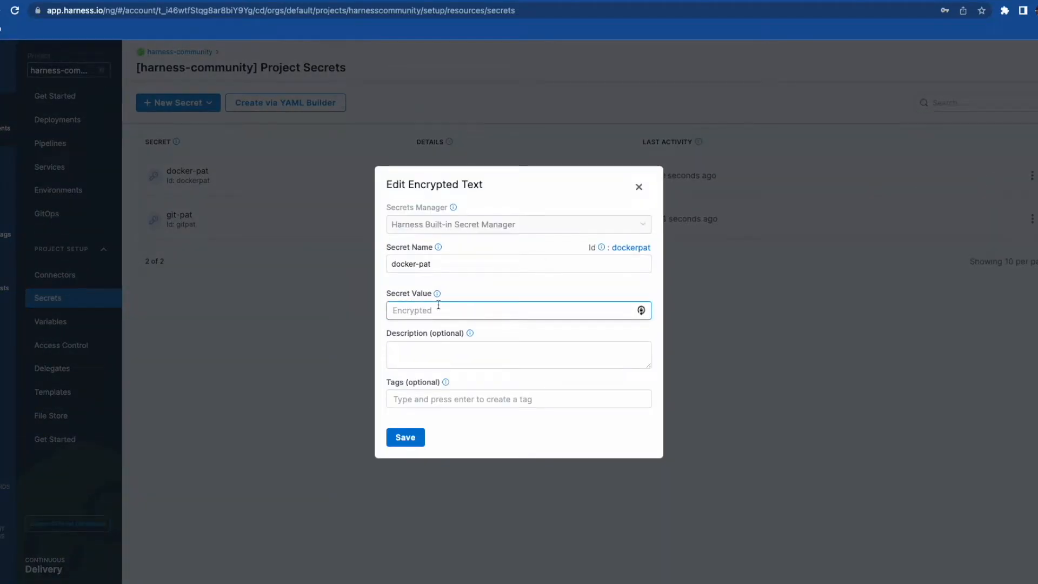
key(super+Tab)
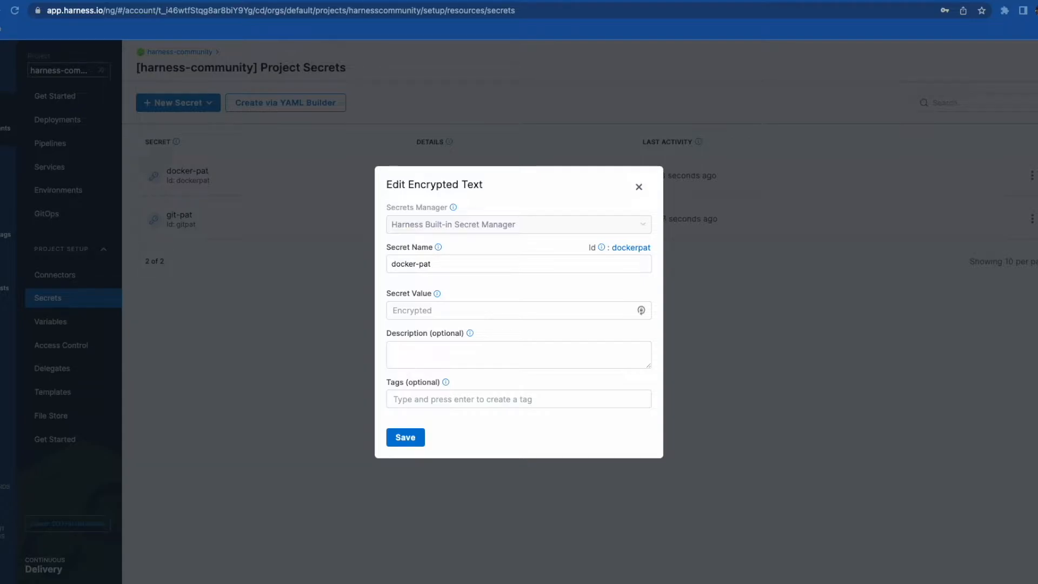
click(474, 309)
key(super+v)
click(409, 438)
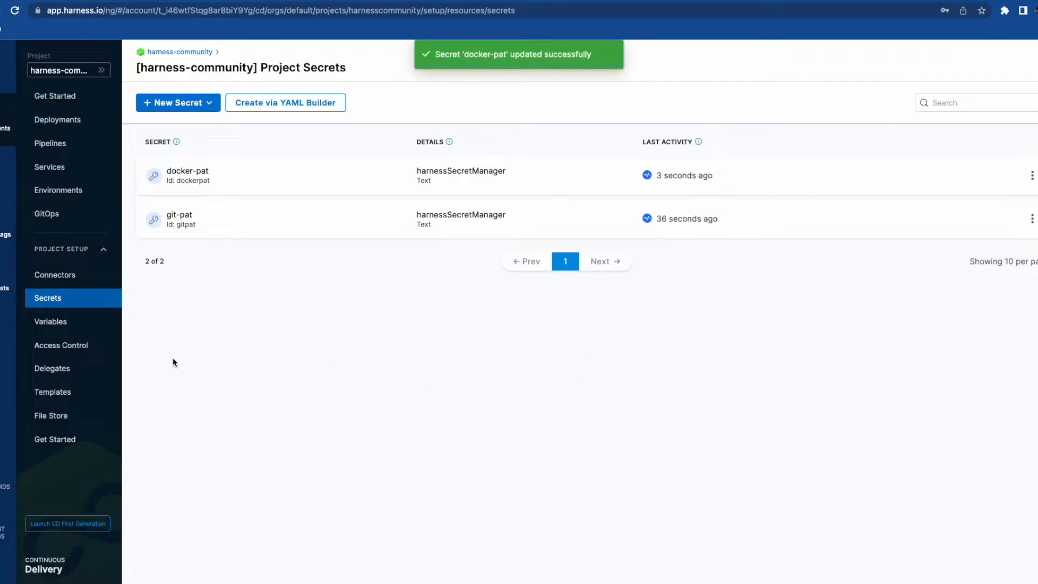
- From Connectors, start a new GitHub connector named git-connector
click(62, 274)
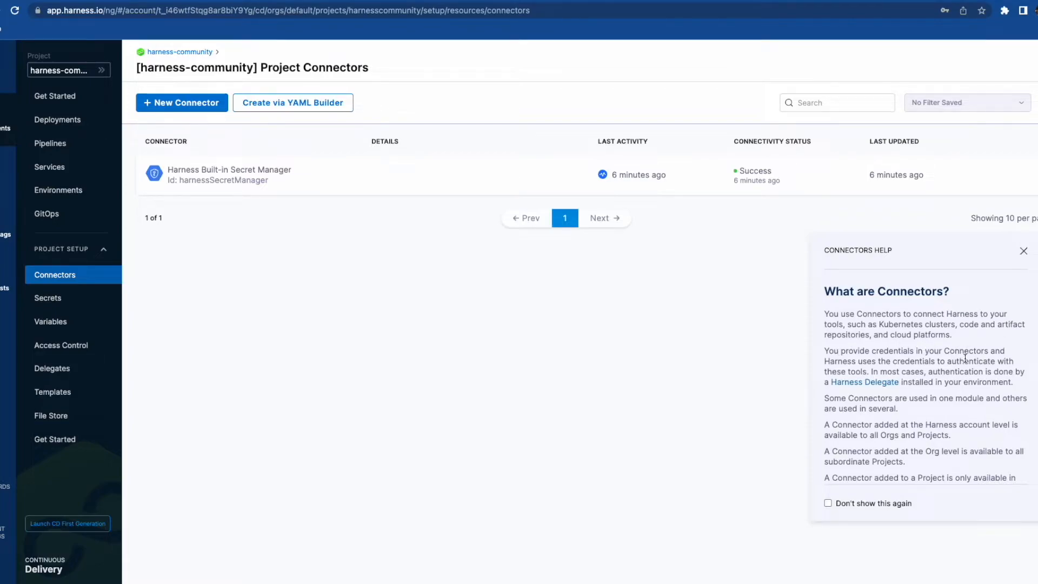
click(1025, 253)
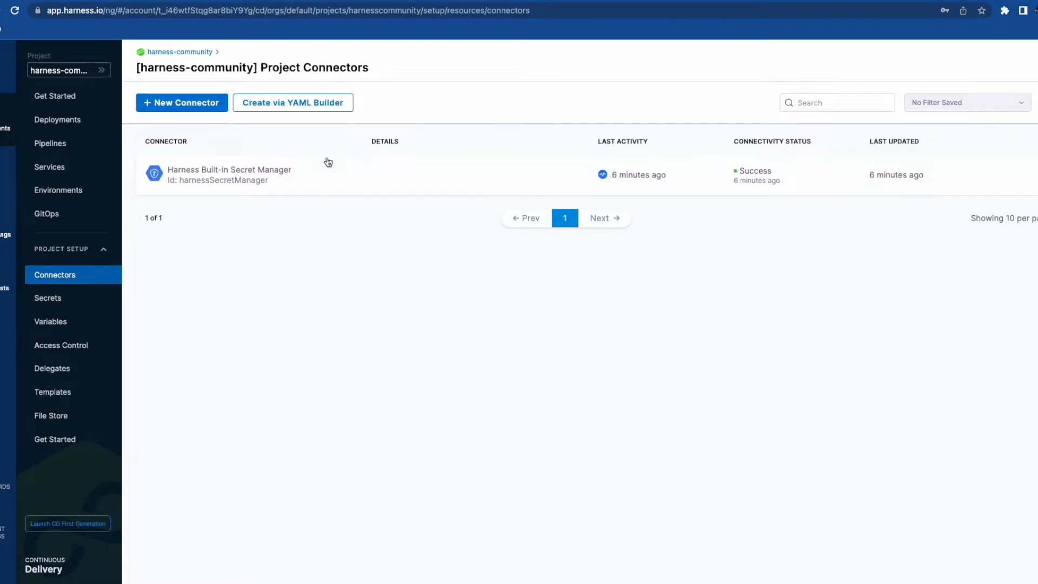
click(186, 105)
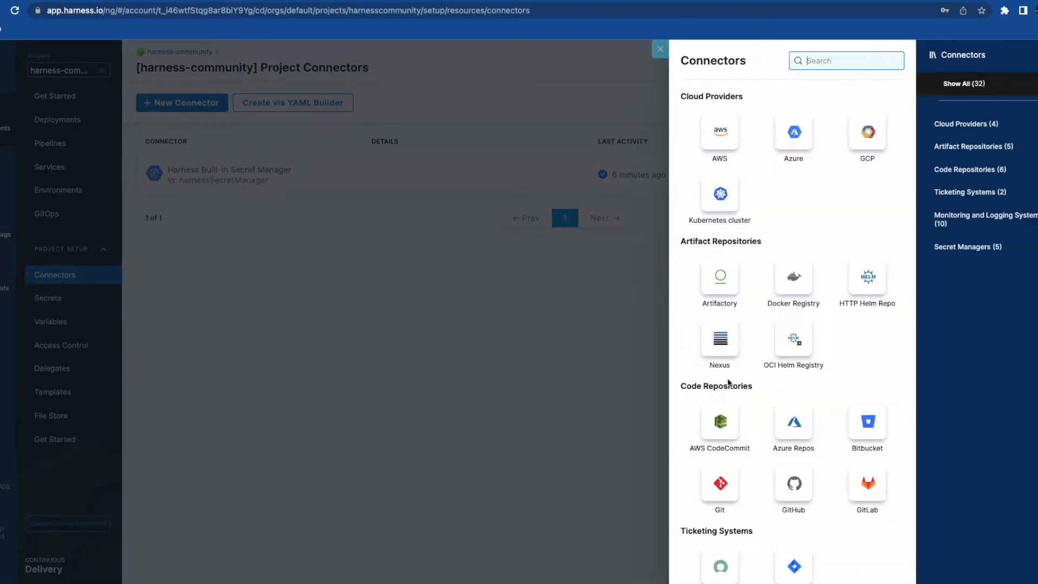
click(794, 484)
click(394, 213)
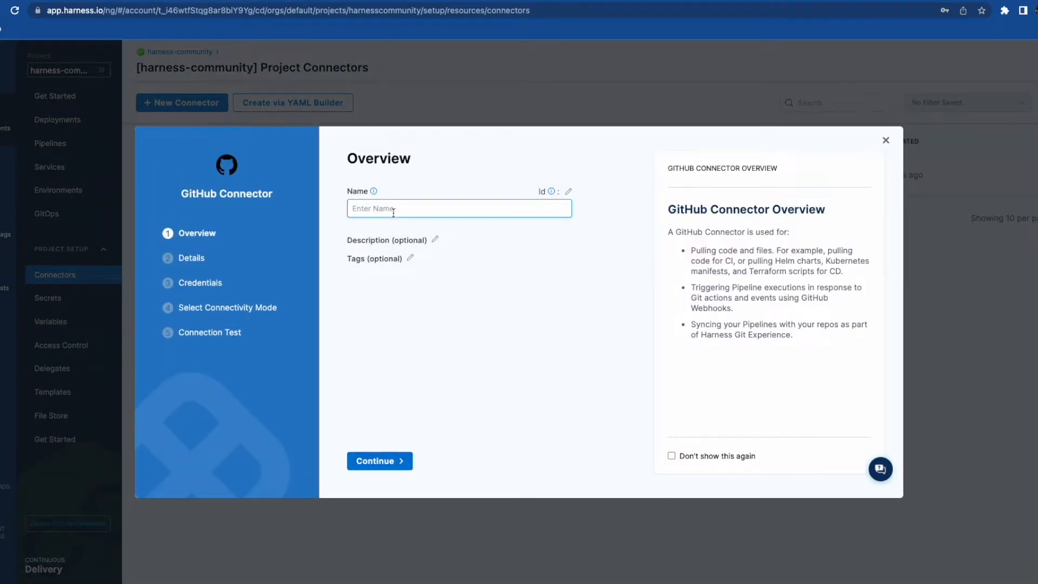
text(git-connector)
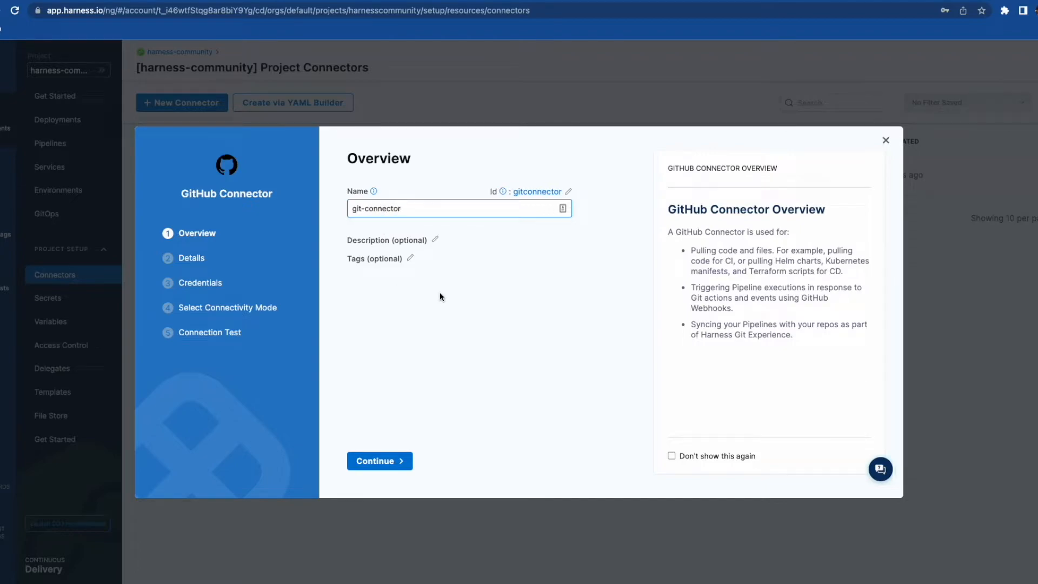
click(377, 461)
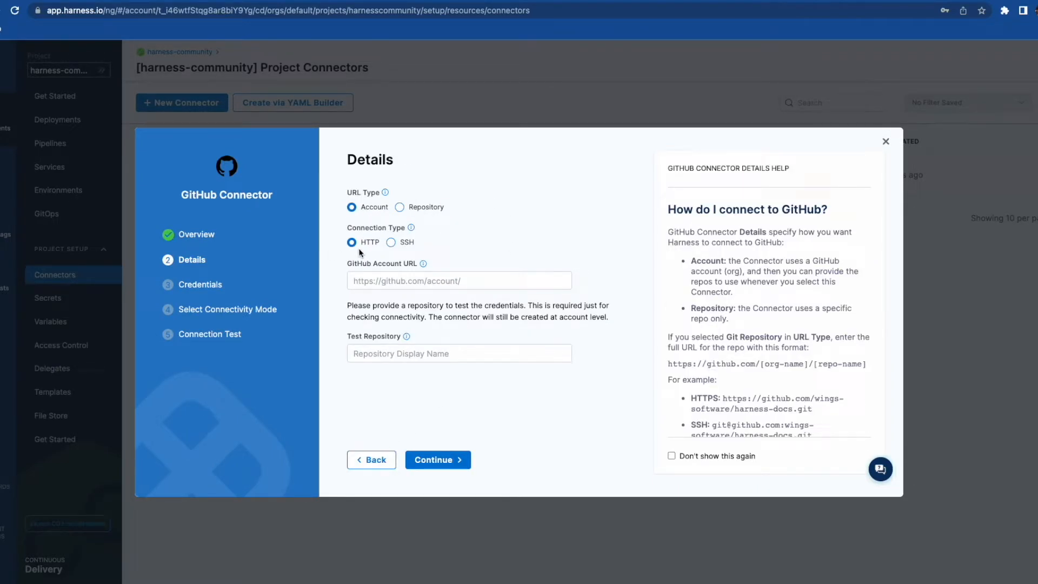
- Enter the GitHub account URL and cd-pipeline-sample as the test repository
click(385, 280)
text(https://github.com/Ompragash)
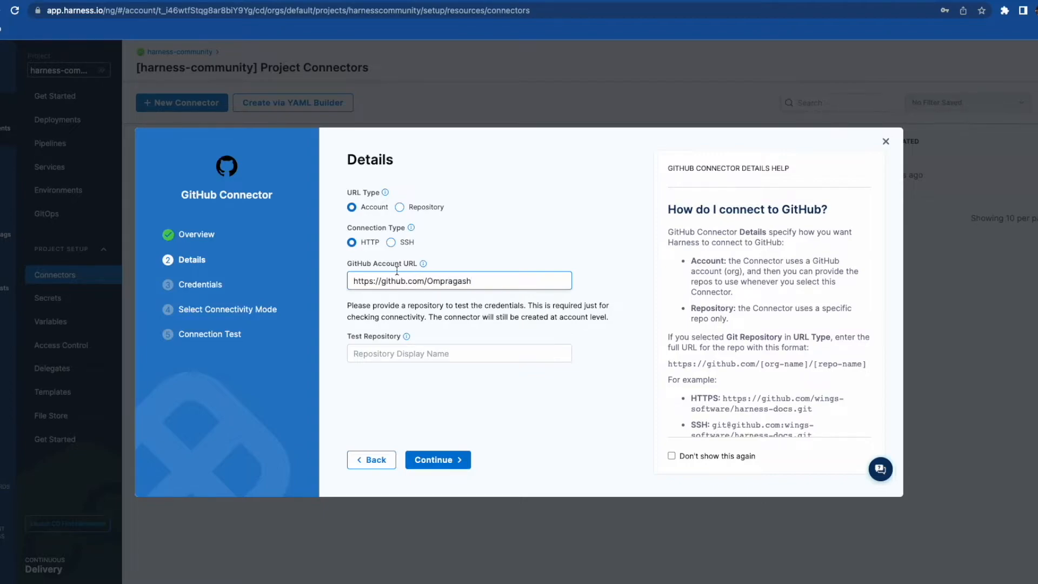
click(404, 354)
text(cd-pipeline-sample)
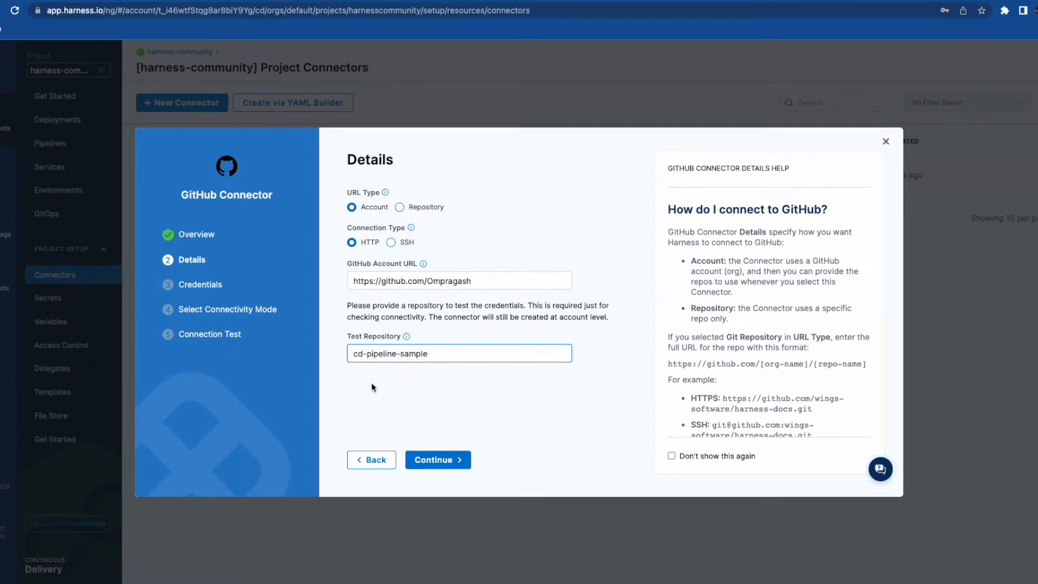
click(436, 459)
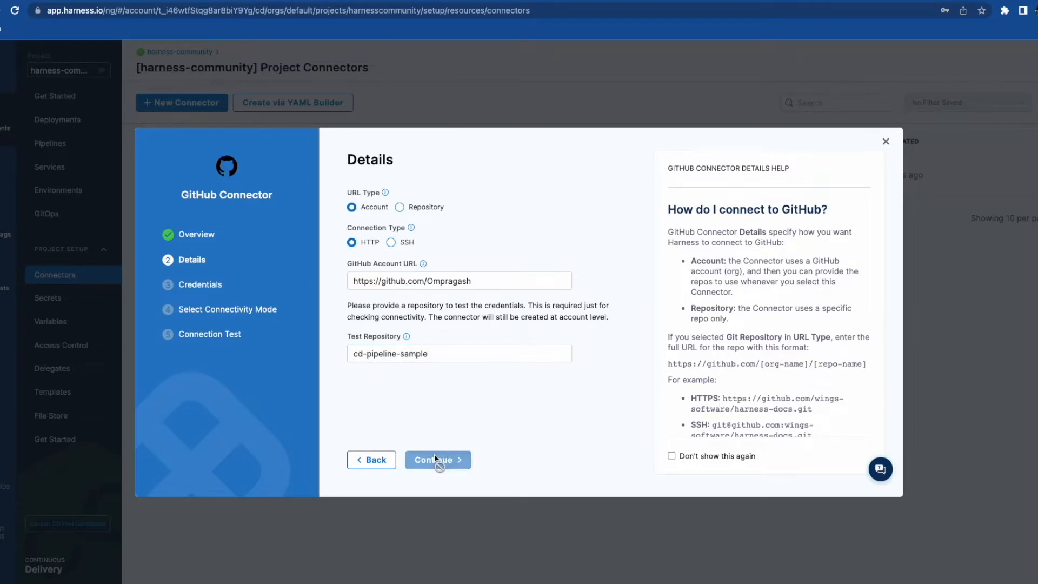
- Authenticate with the GitHub username and the git-pat secret as personal access token
click(414, 254)
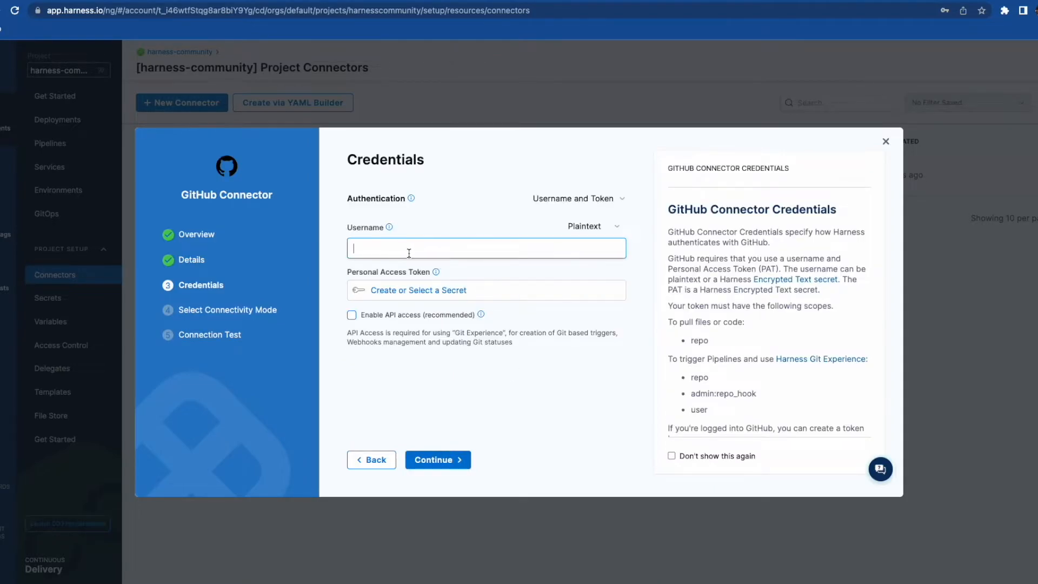
text(Ompragash)
click(615, 199)
click(404, 294)
click(440, 269)
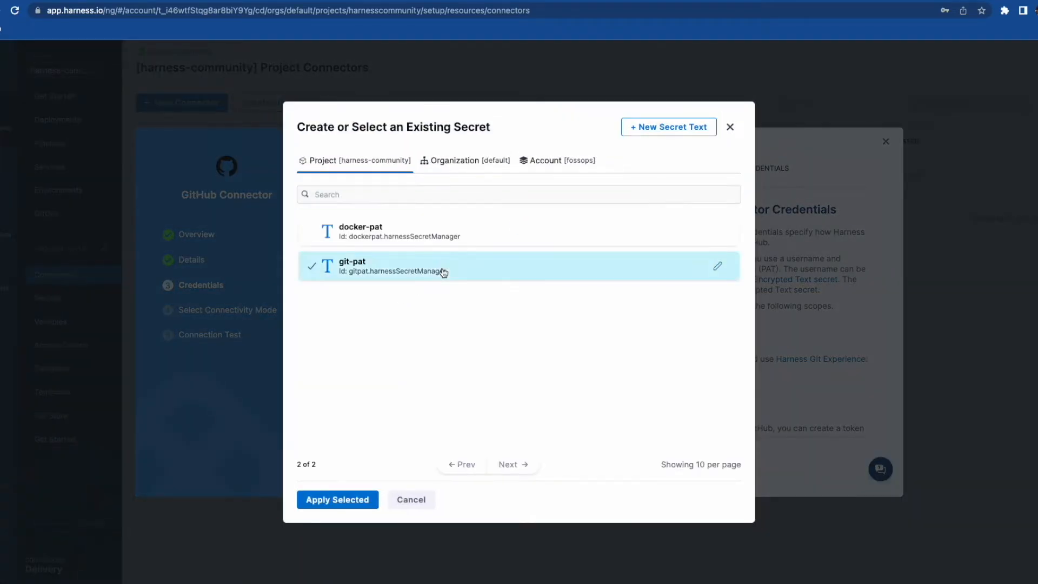
click(339, 497)
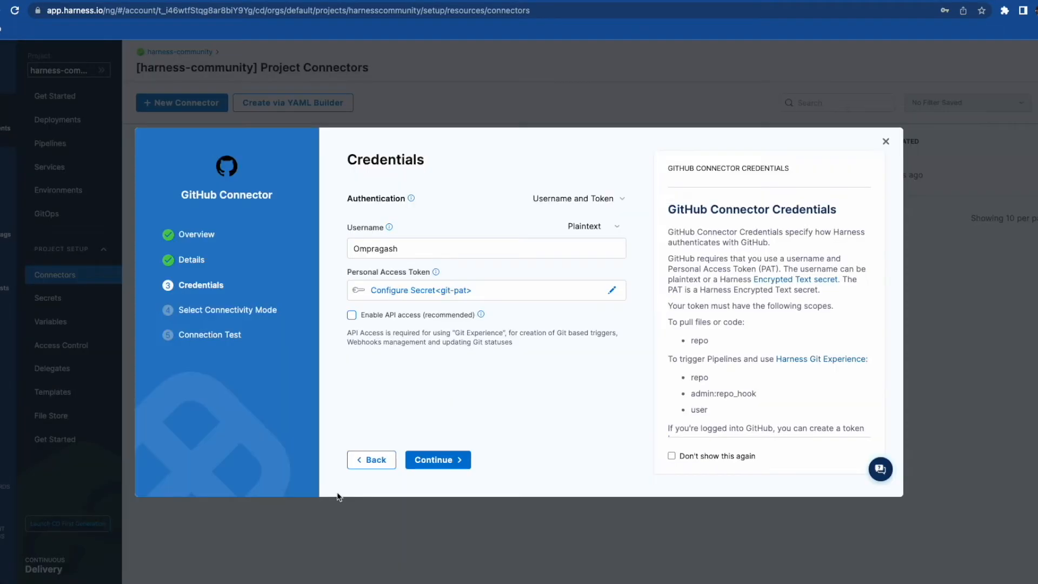
- Enable API access using git-pat as the API token
click(352, 315)
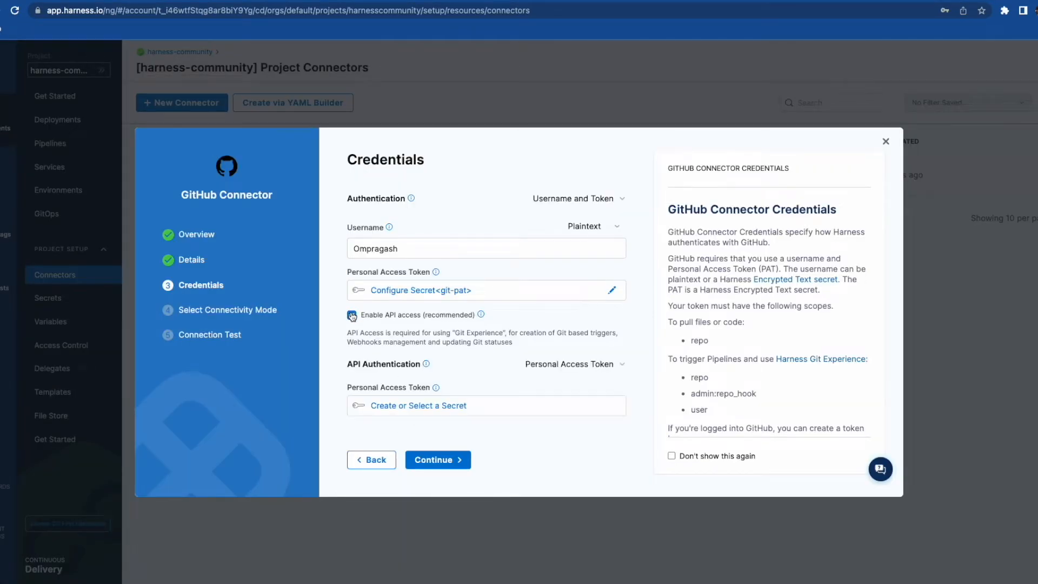
click(411, 406)
click(411, 265)
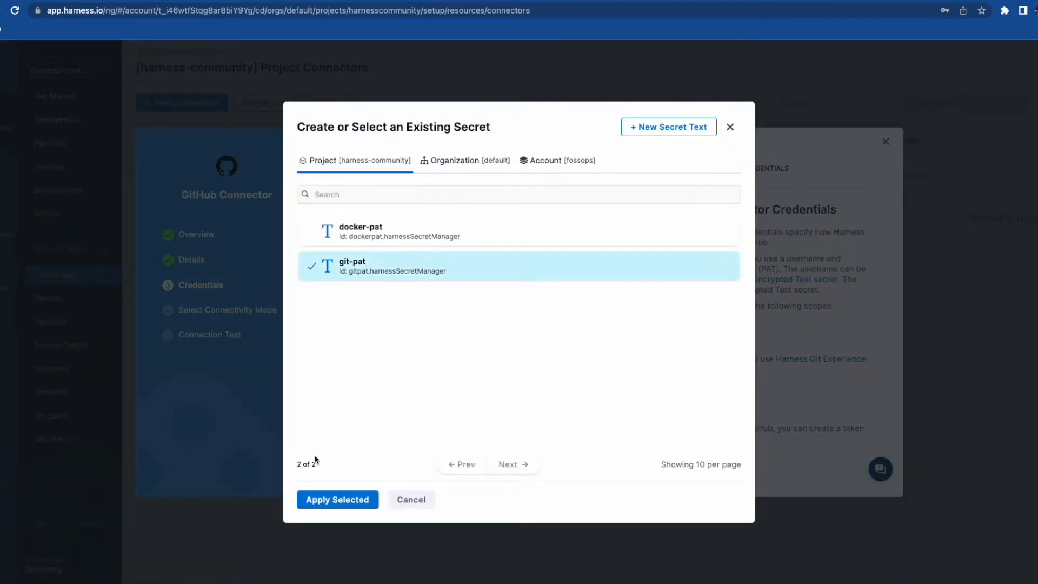
click(327, 499)
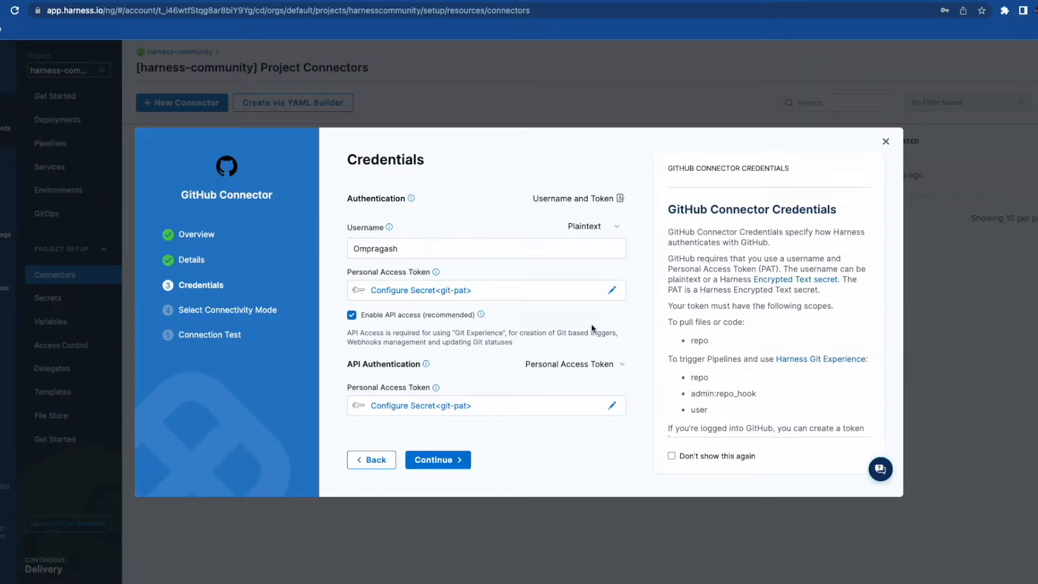
- Connect through a Harness Delegate, save, and finish once the connection test succeeds
click(428, 464)
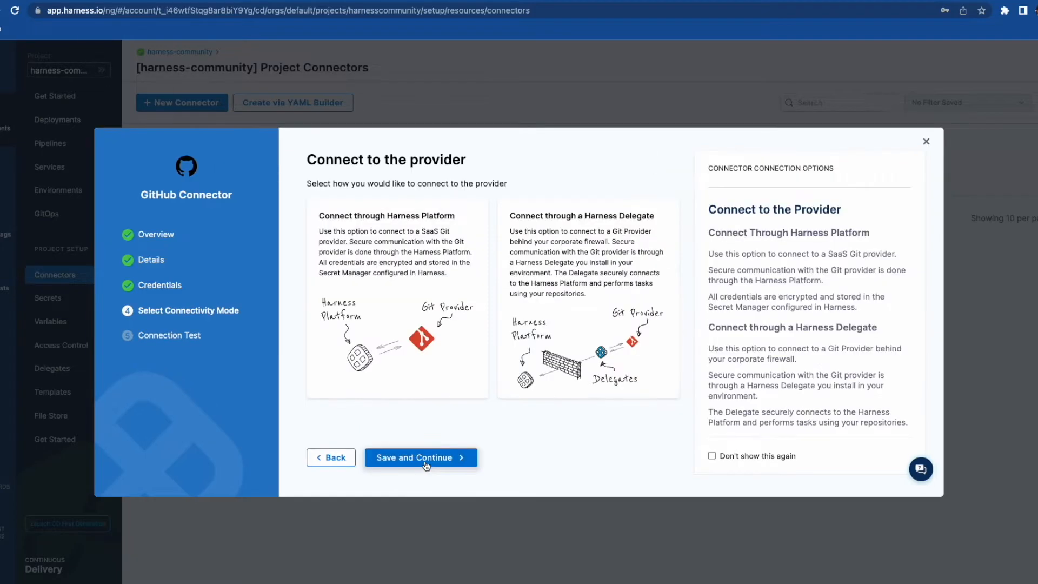
click(562, 251)
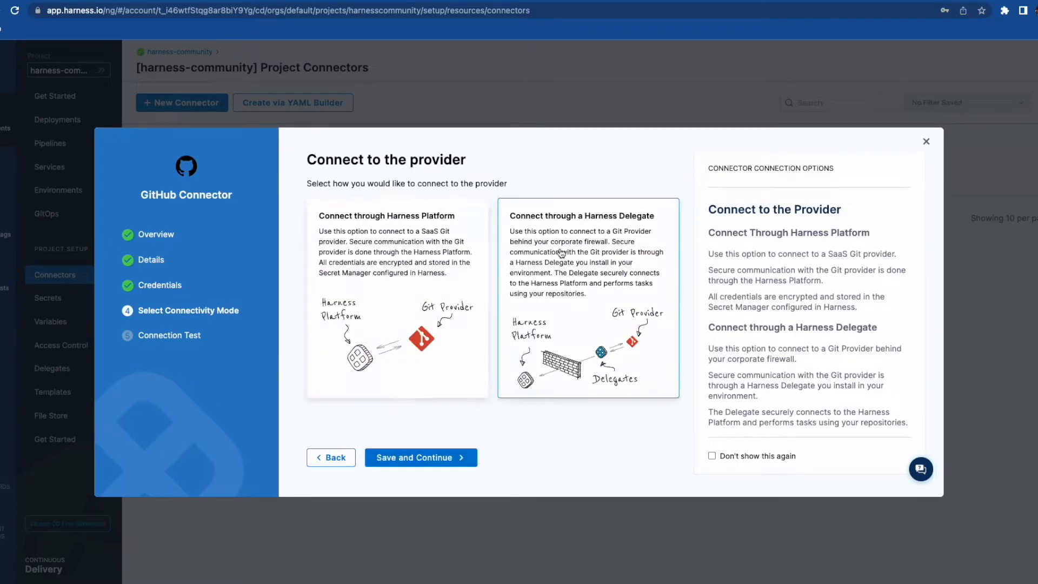
click(593, 246)
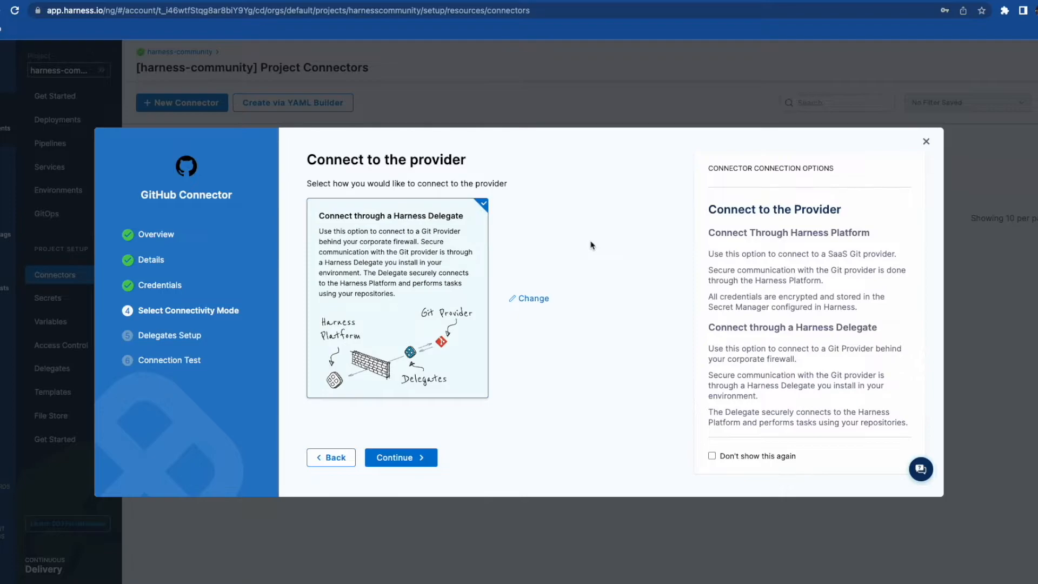
click(397, 457)
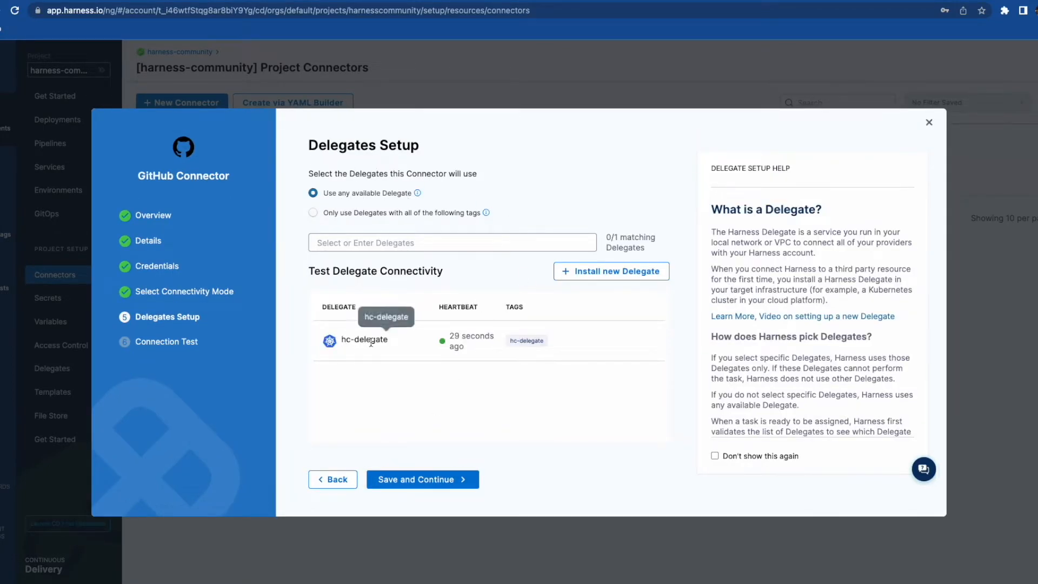
click(412, 485)
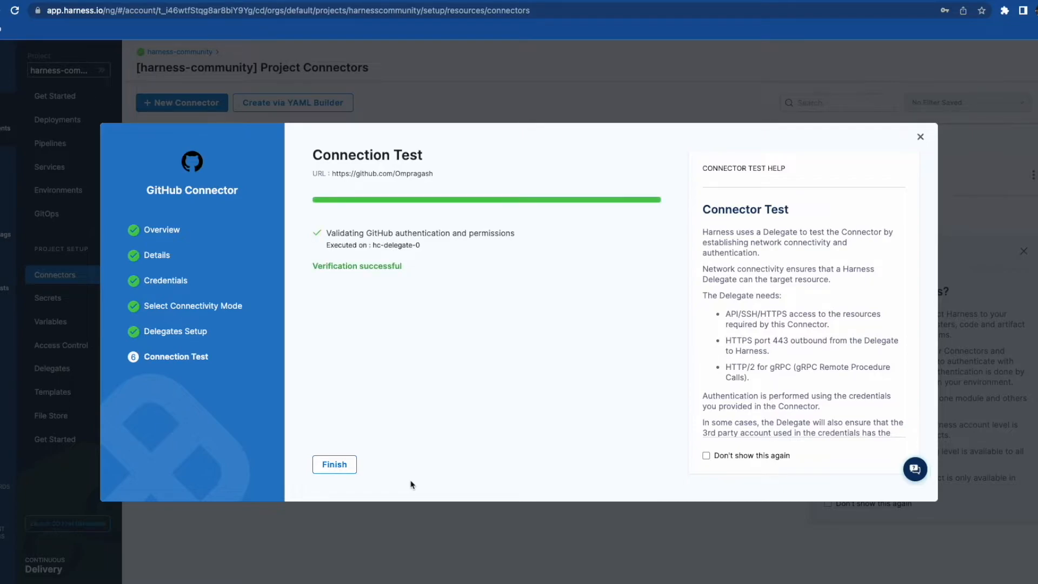
click(335, 470)
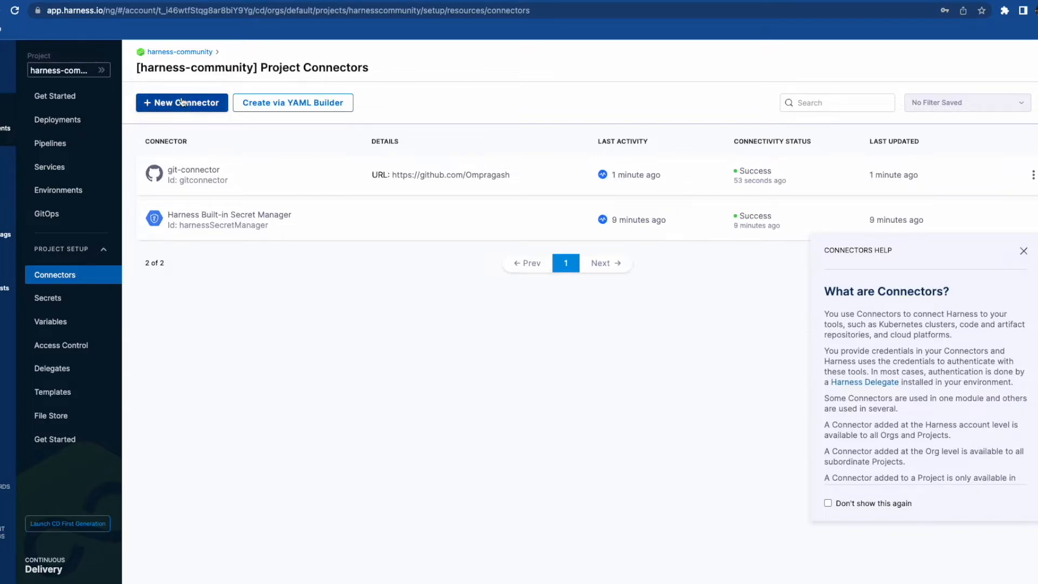
- Create a Docker Registry connector named docker-connector with the Docker Hub registry URL
click(182, 102)
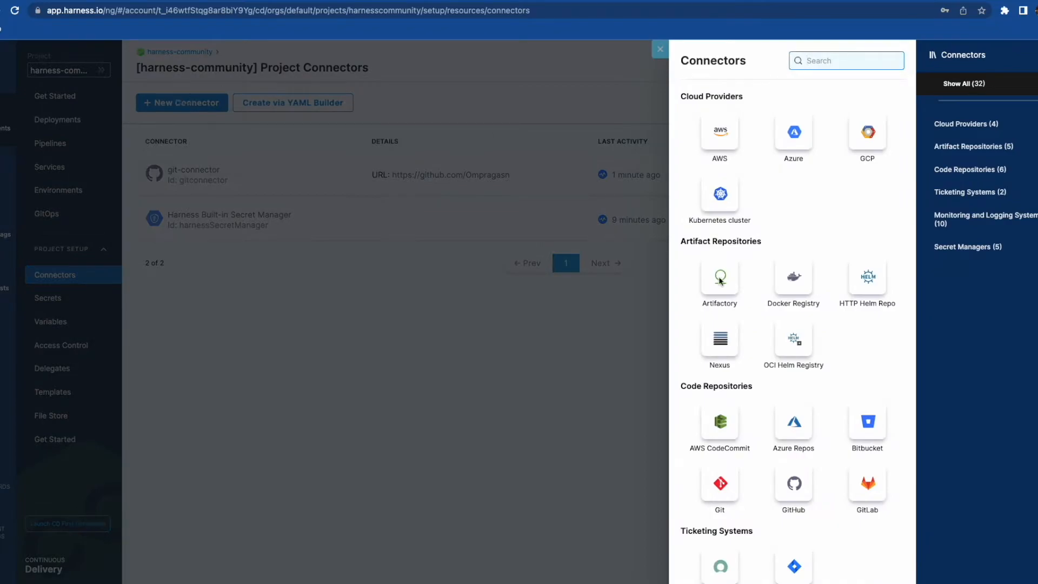
click(794, 278)
click(406, 208)
text(docker)
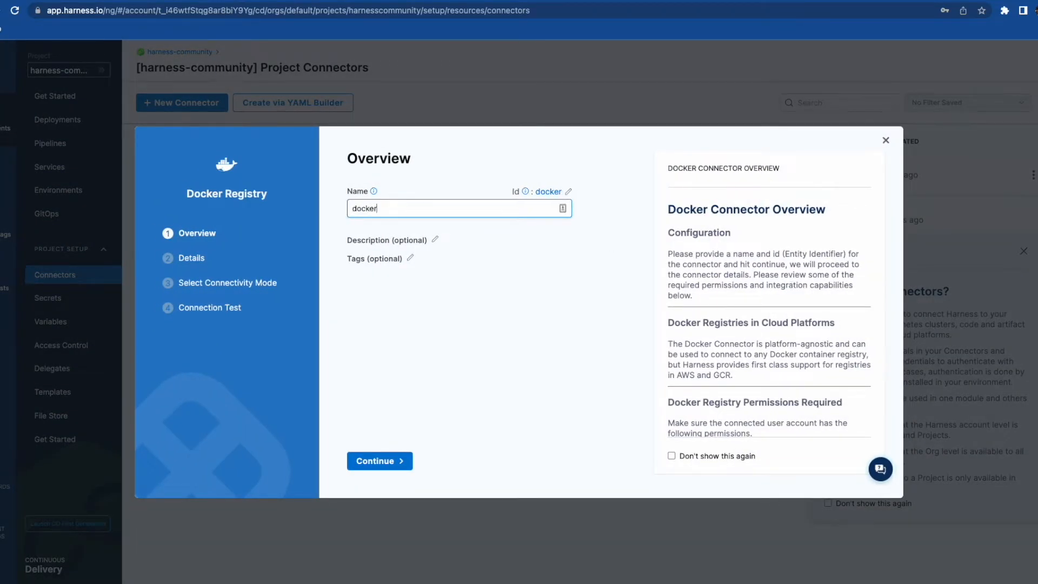
text(-connector)
click(403, 461)
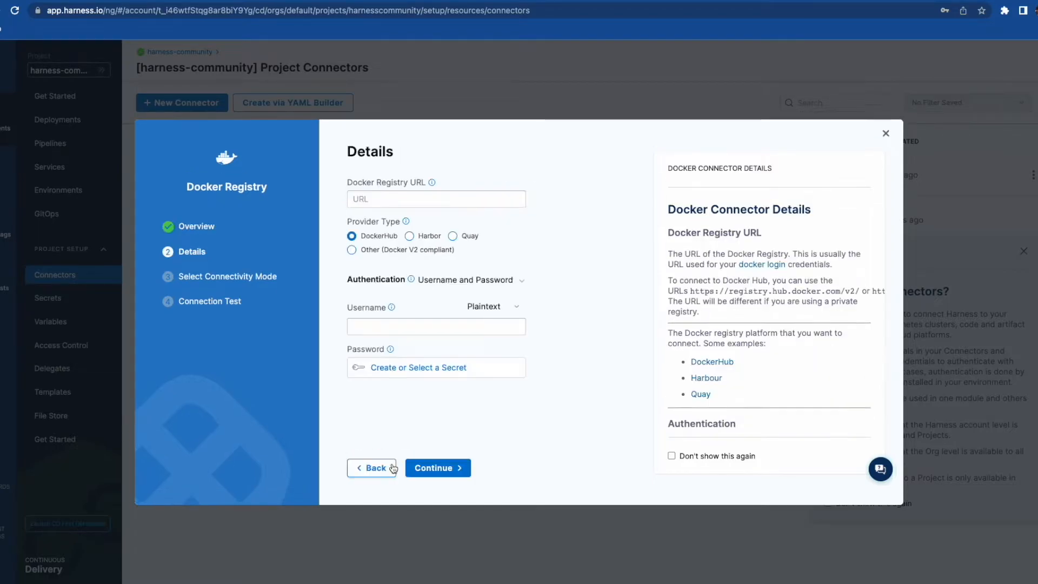
click(351, 198)
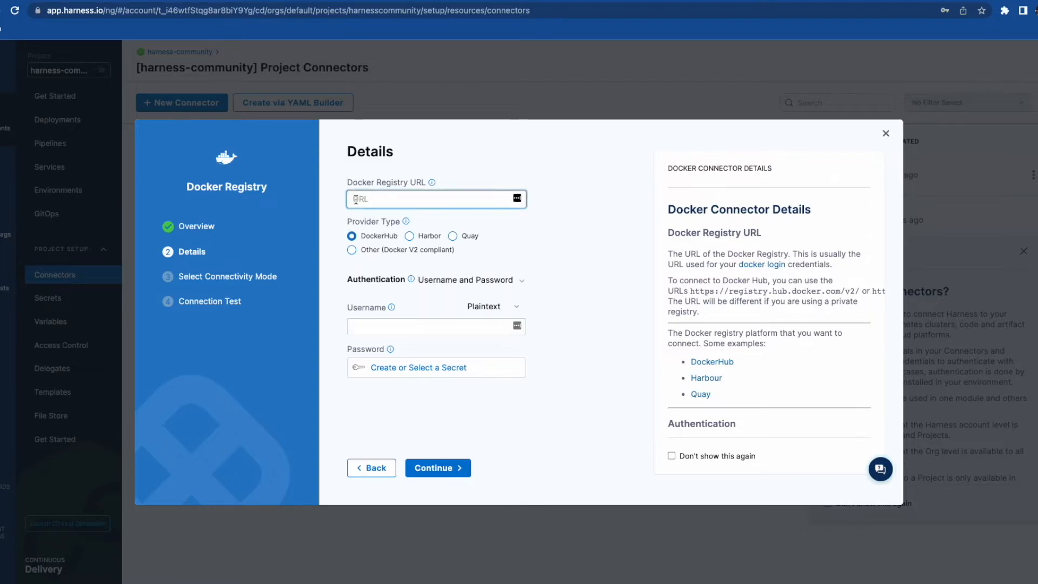
text(https://registry.hub.docker.com/v2/)
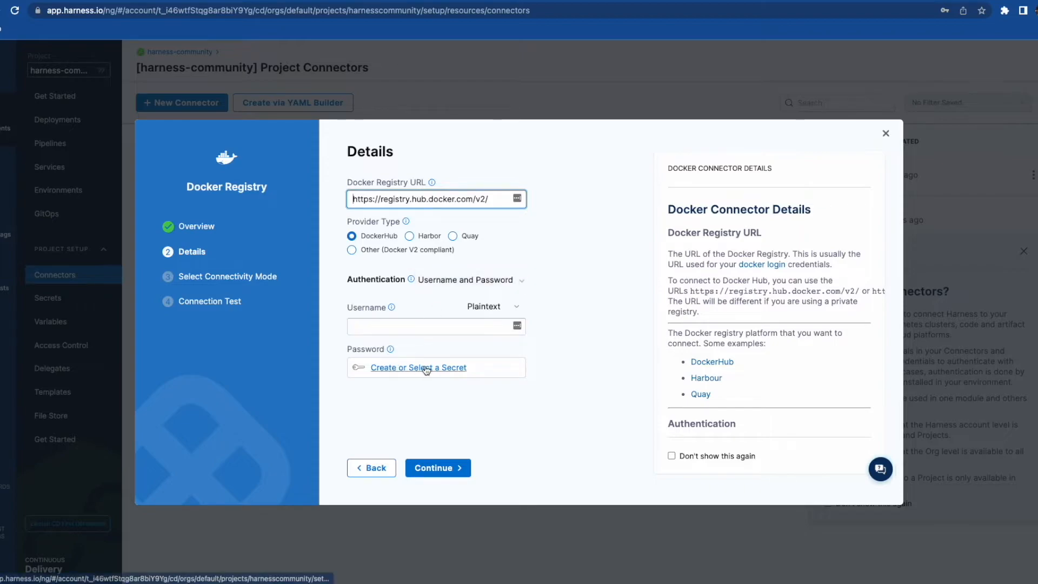
- Use Anonymous authentication via a Harness Delegate, and finish after verification succeeds
click(504, 280)
click(504, 318)
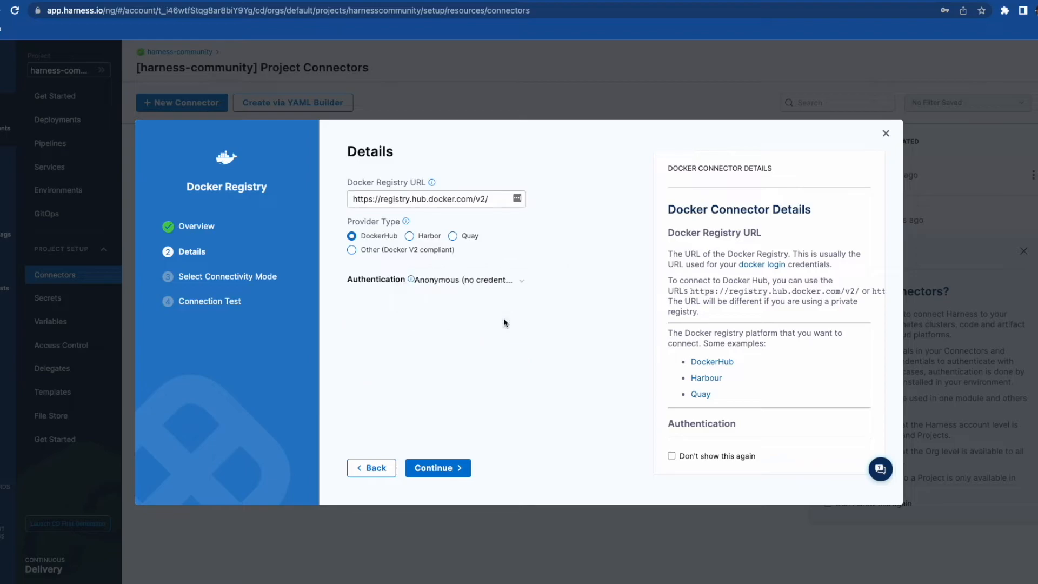
click(440, 468)
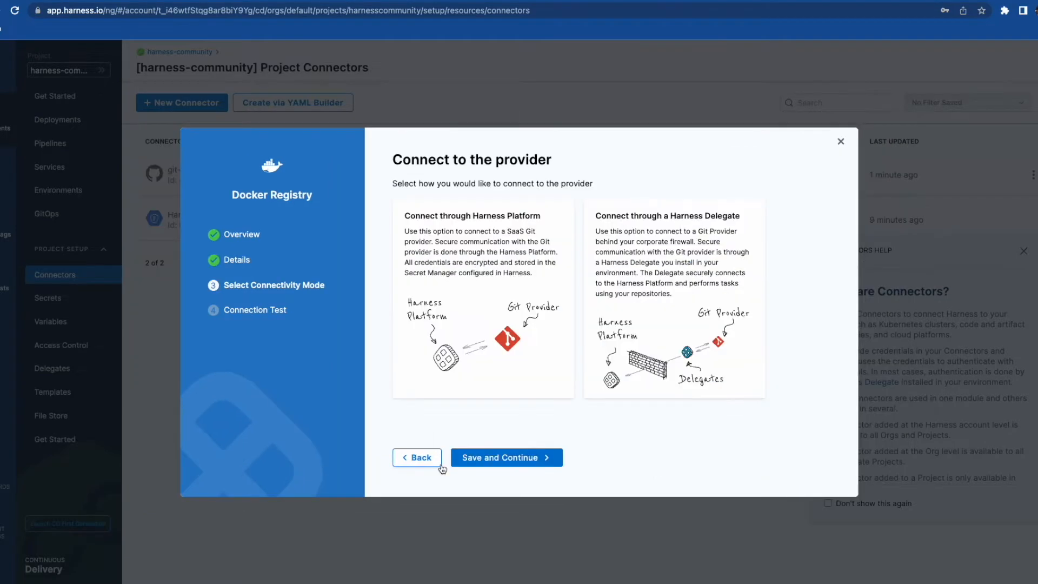
click(624, 250)
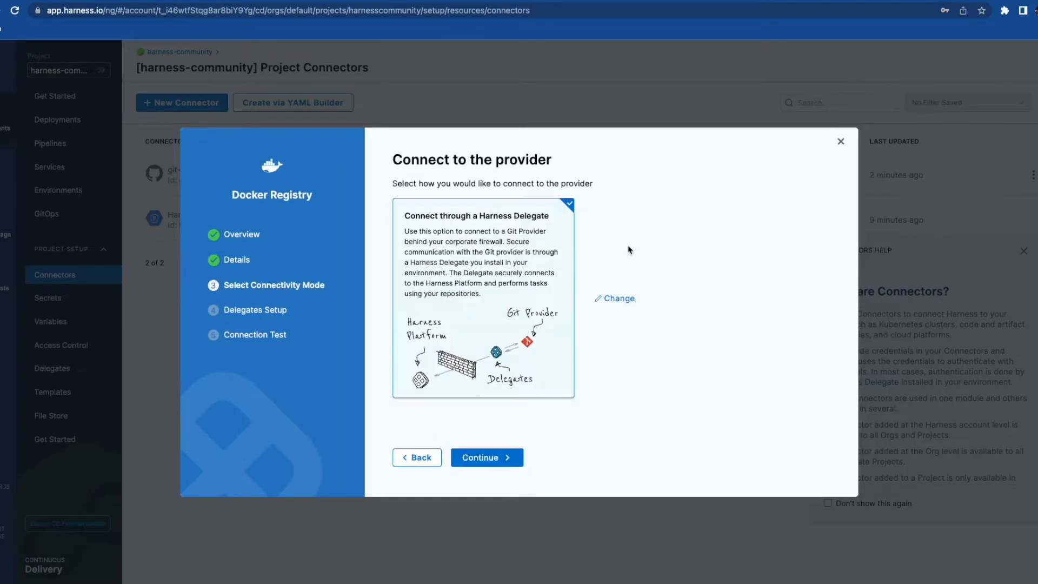
click(492, 460)
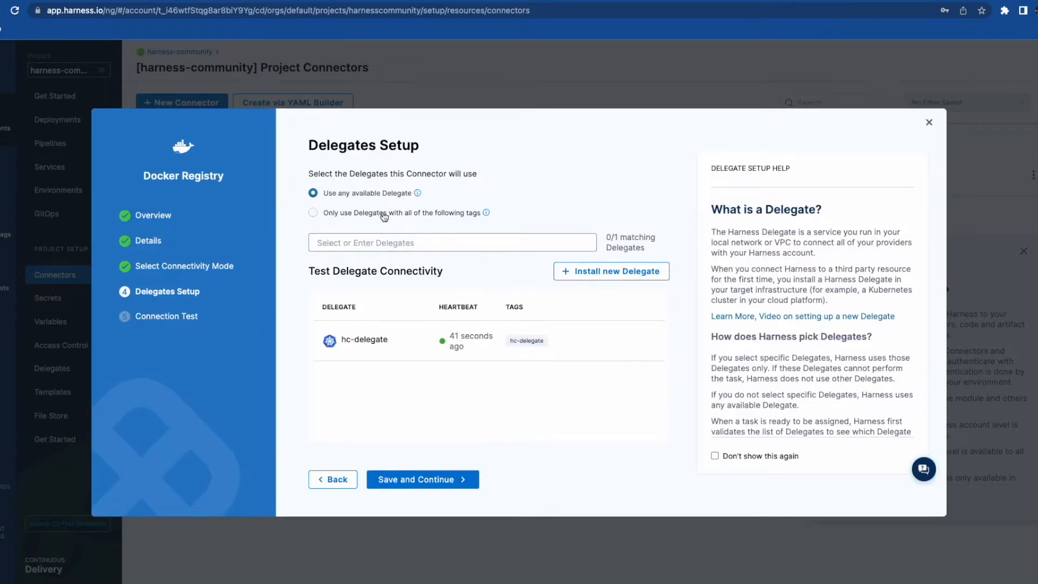
click(424, 481)
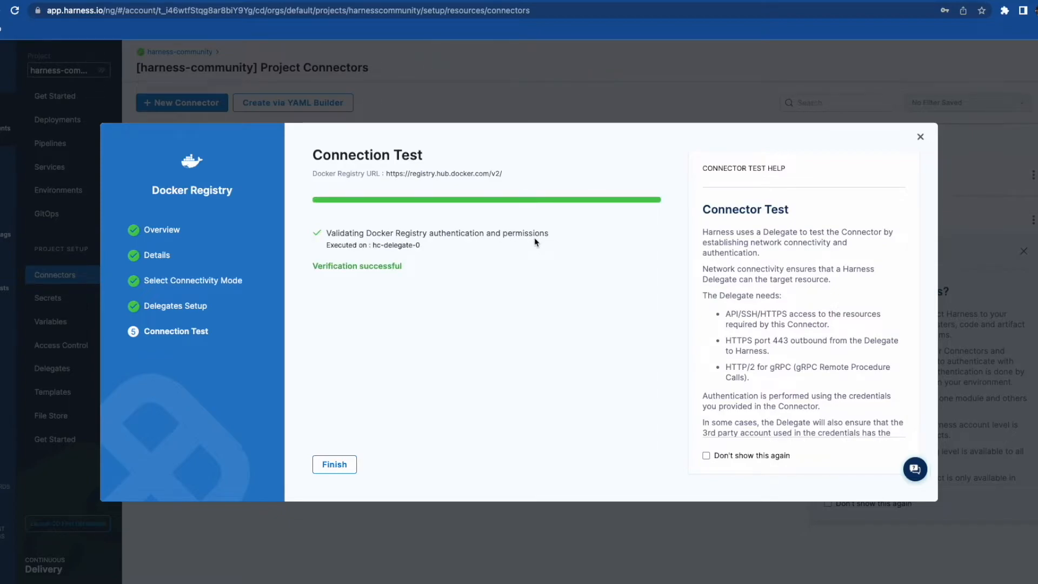
click(335, 464)
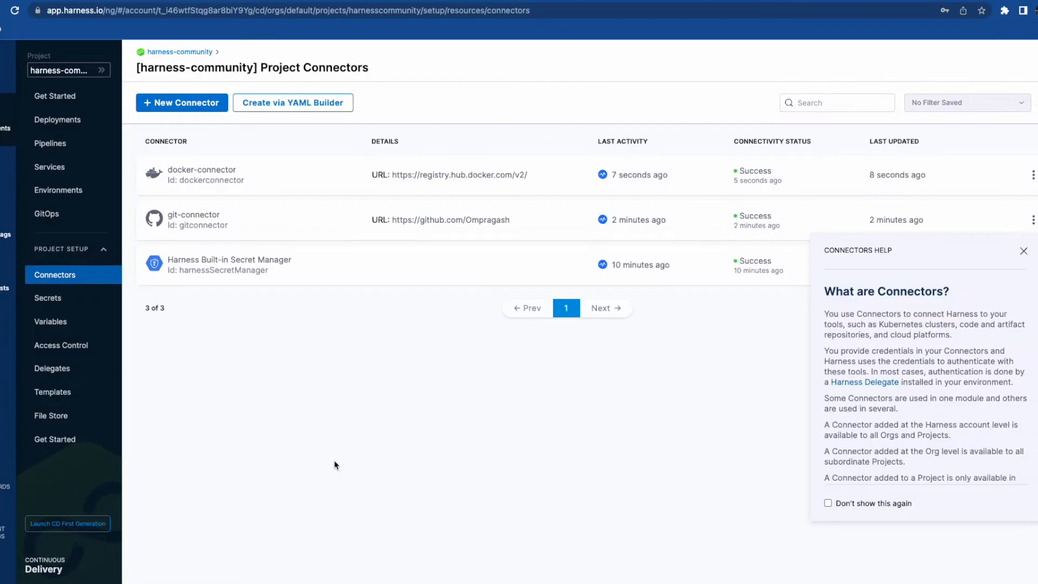
click(86, 147)
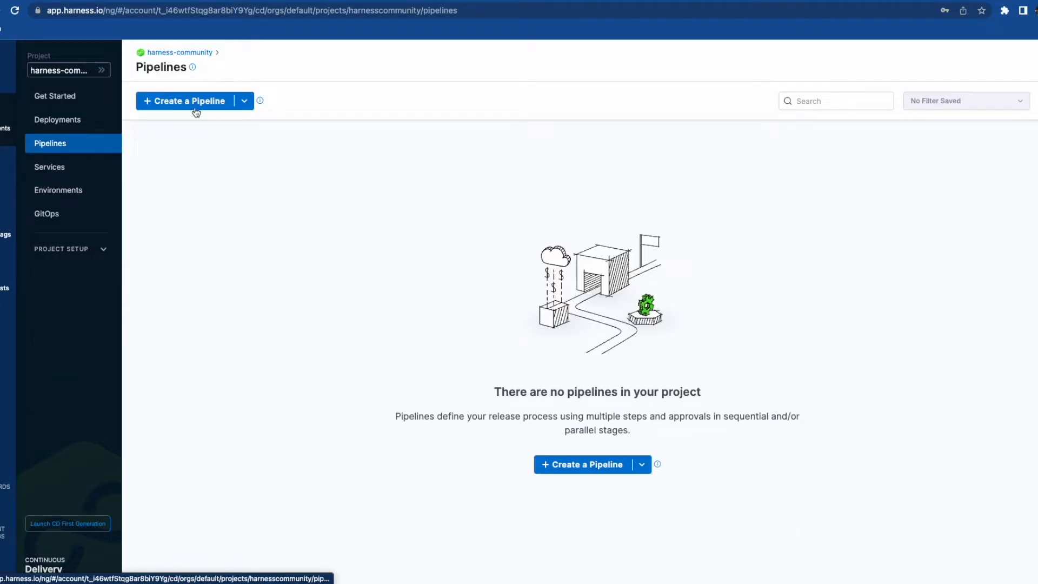
- Import a pipeline from Git named testk8s using git-connector
click(244, 102)
click(226, 122)
click(340, 205)
text(test)
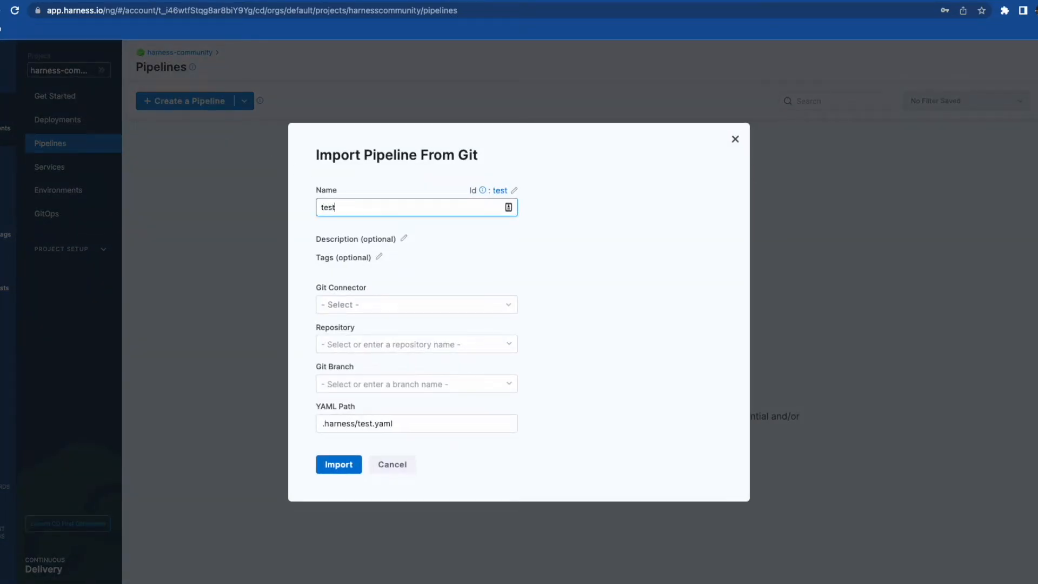
text(k8s)
click(357, 304)
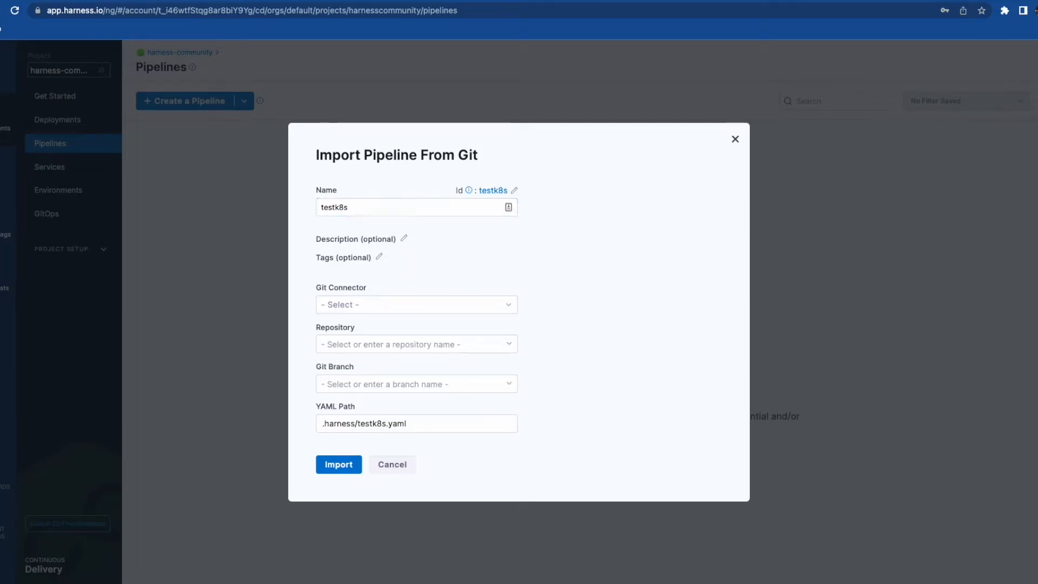
click(427, 236)
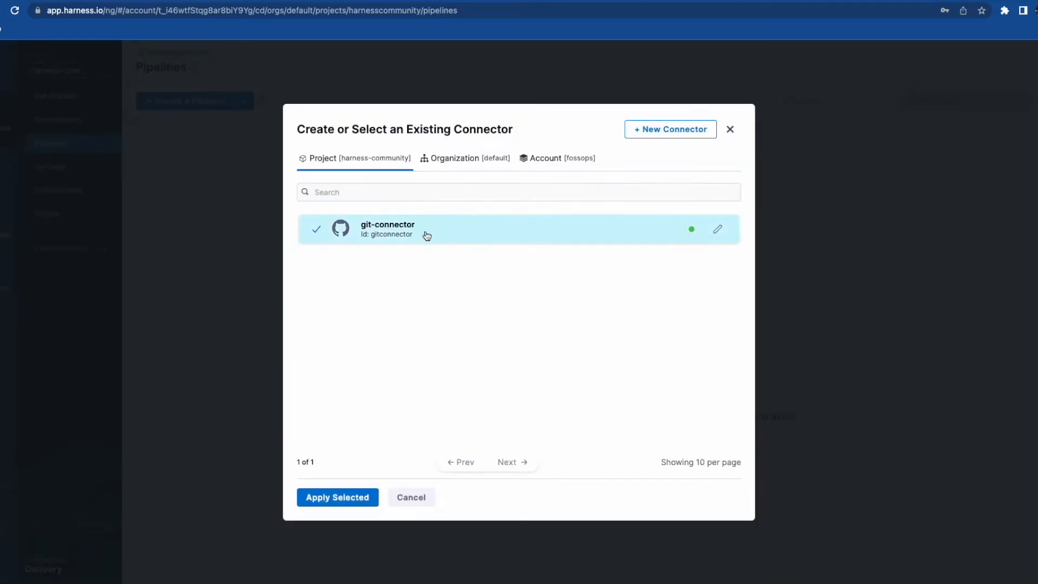
click(337, 498)
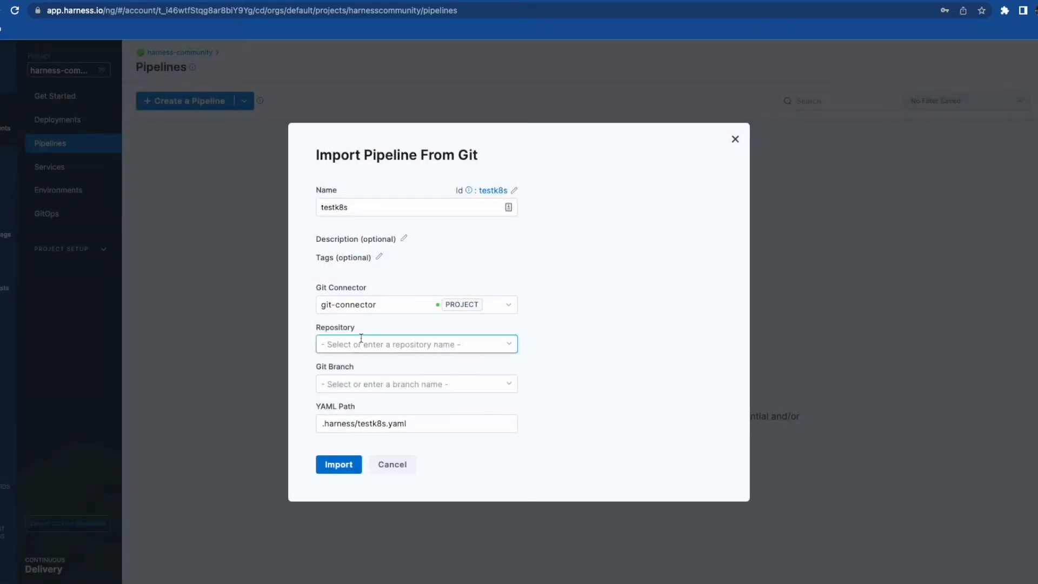
- Import from cd-pipeline-sample, branch main, YAML path .harness/Pipeline.yaml
click(359, 344)
text(cd-p)
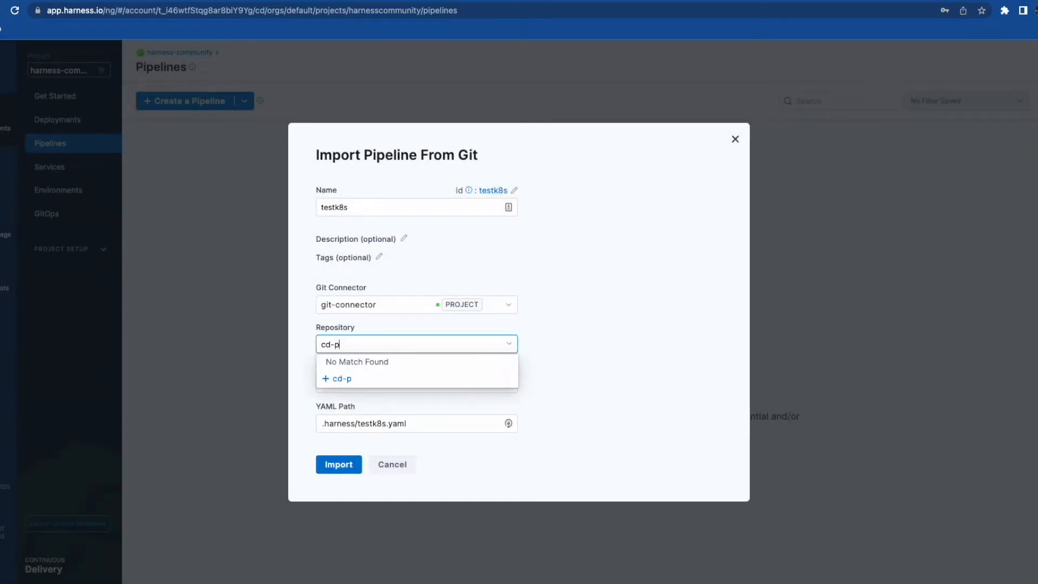
text(ipeline-sample)
click(342, 380)
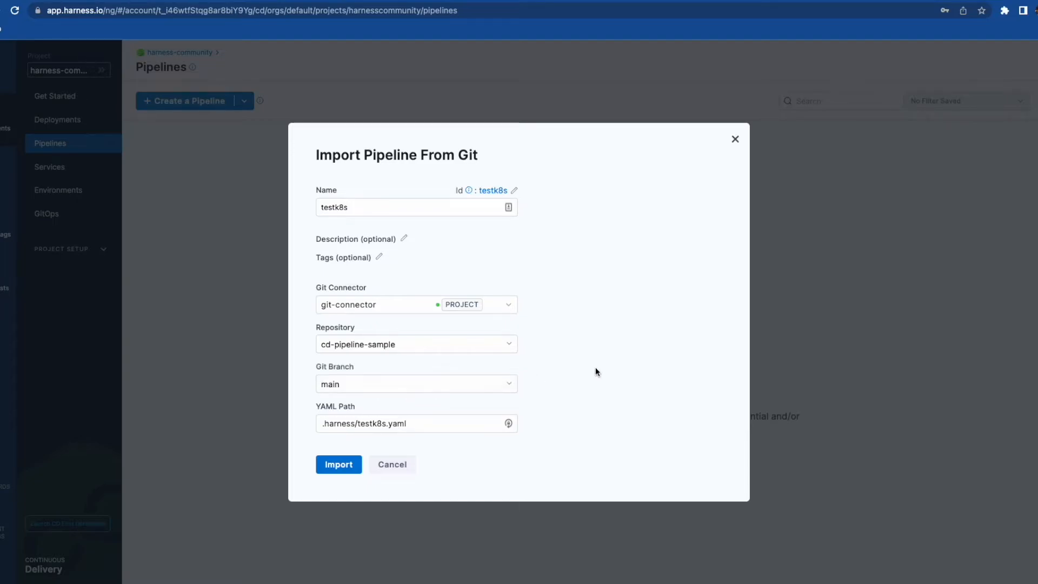
click(407, 379)
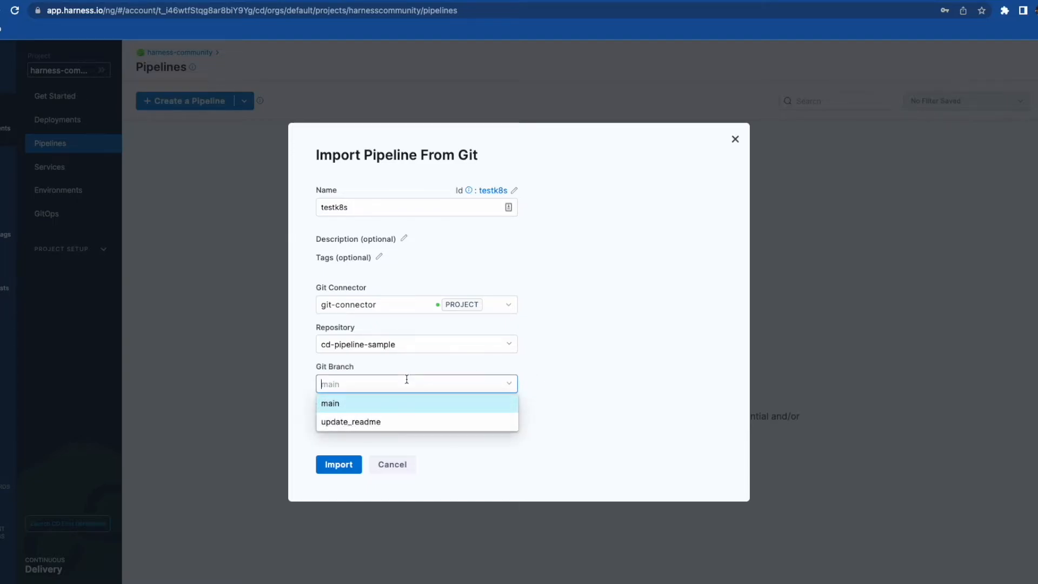
click(380, 406)
click(362, 422)
drag(358, 424, 387, 428)
text(Pipeline)
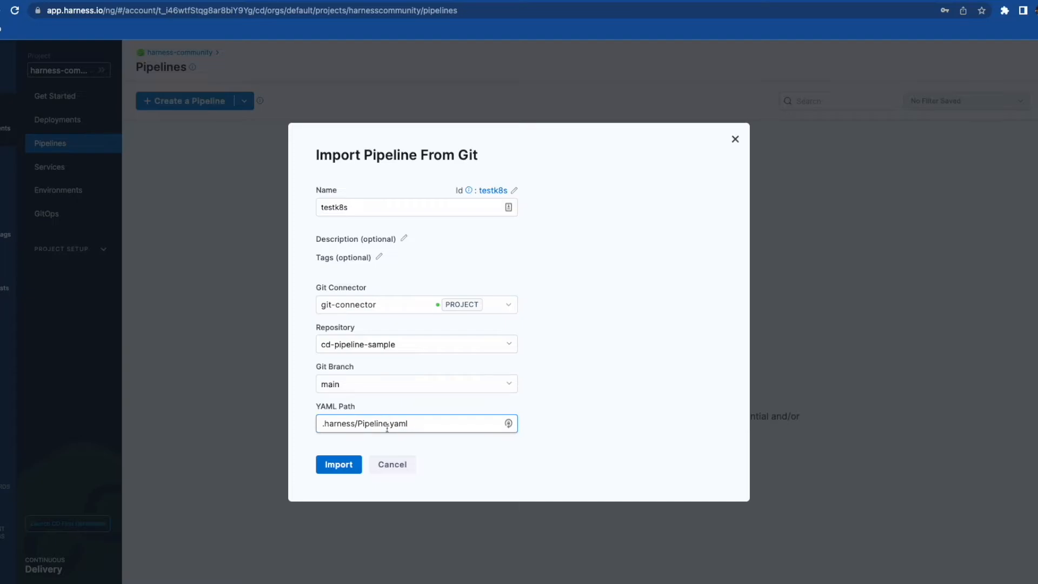
click(341, 464)
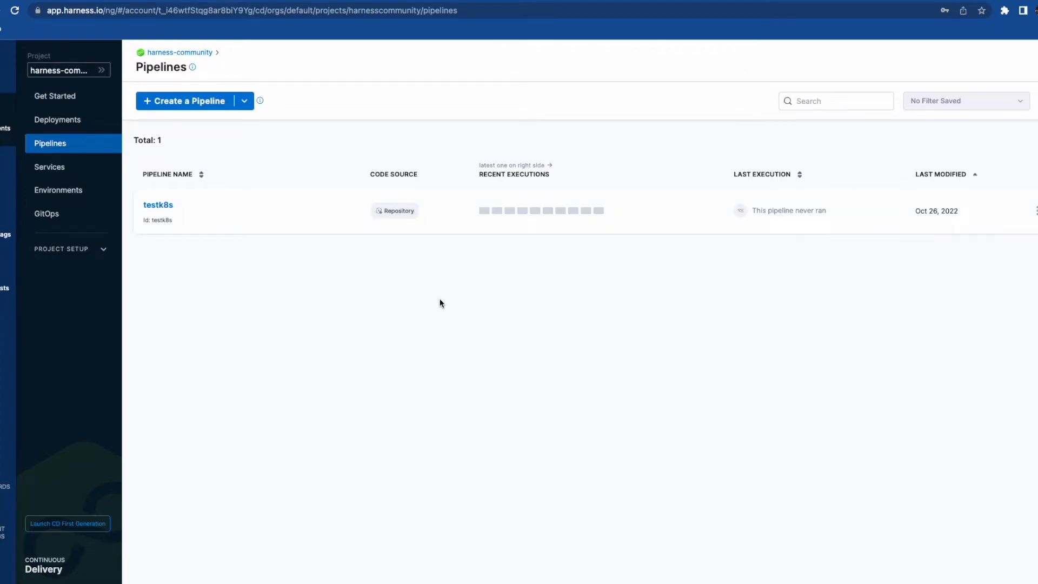
- Open testk8s and give the k8deploy stage a new service named nginx
click(303, 224)
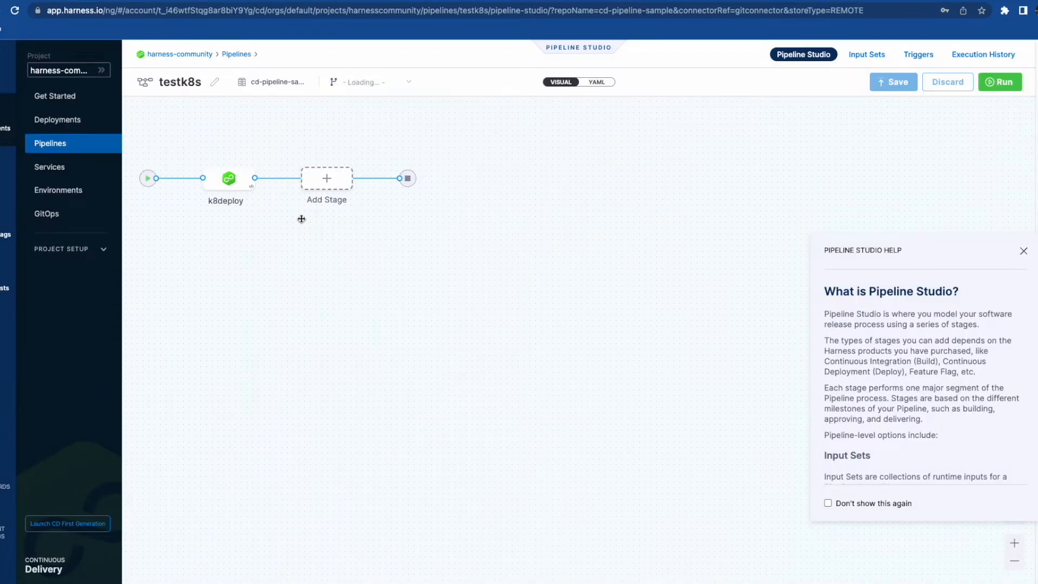
click(229, 181)
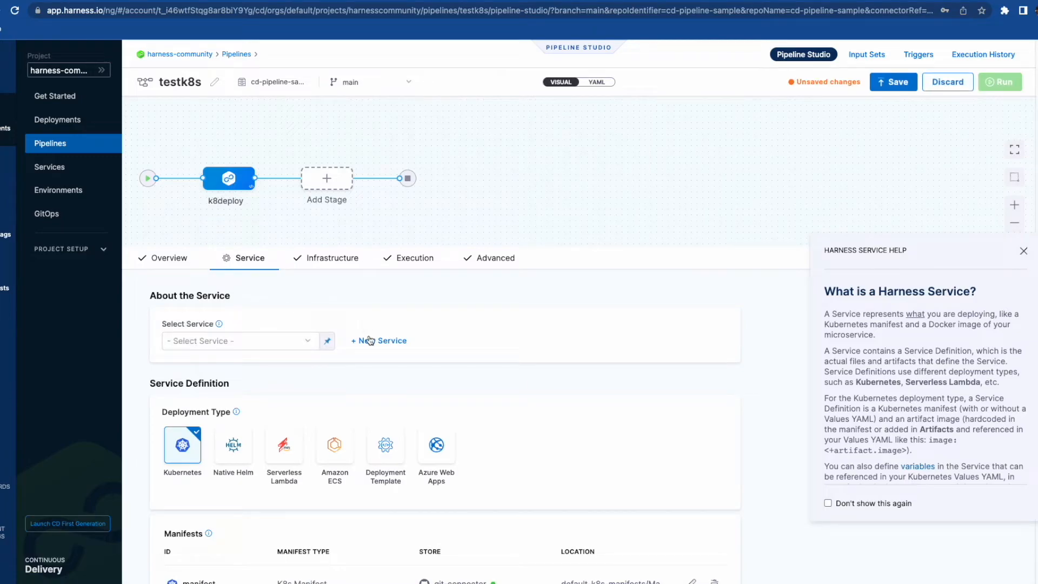
click(280, 339)
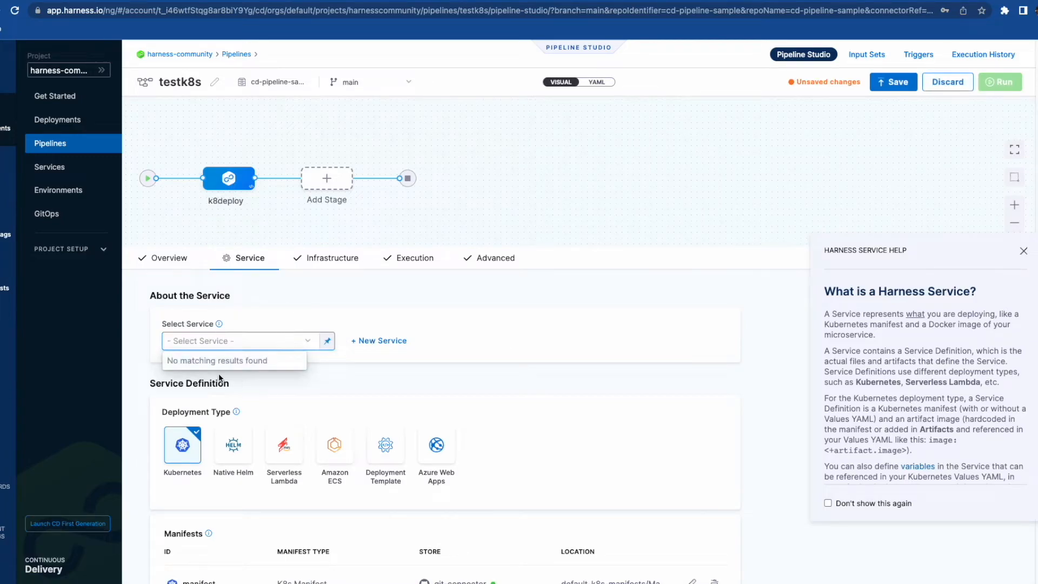
click(373, 342)
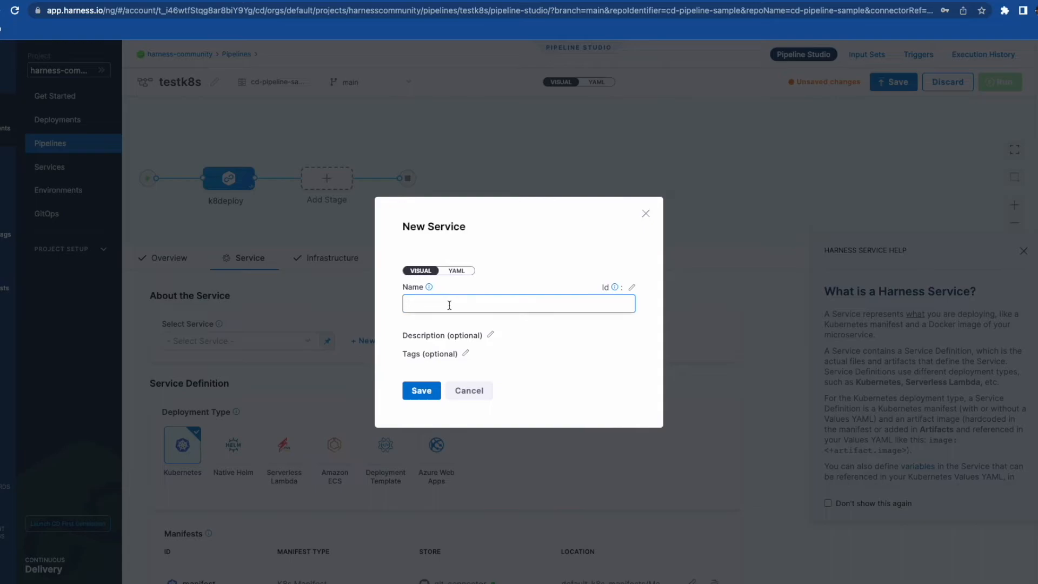
text(nginx)
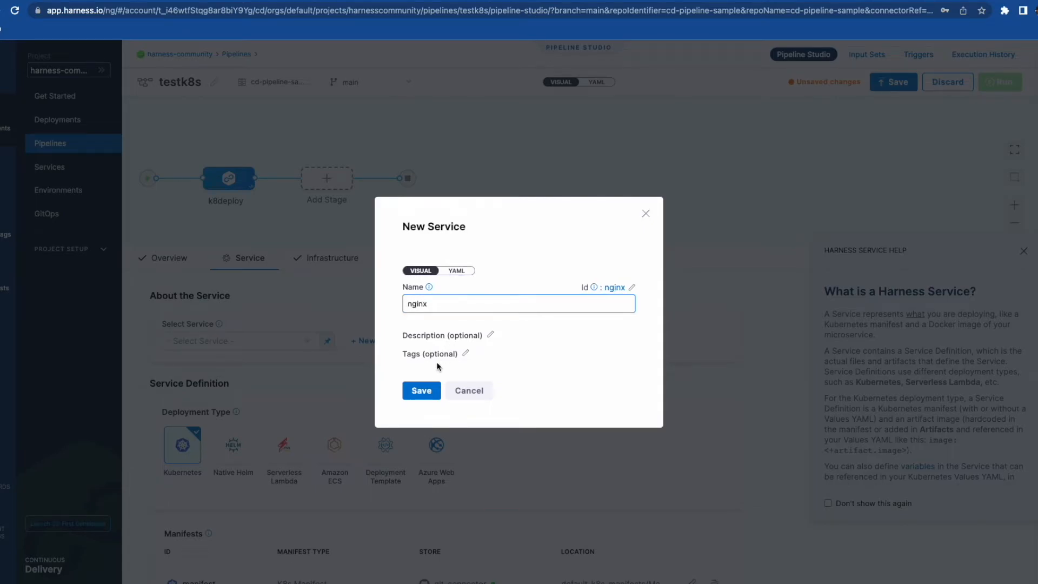
click(427, 391)
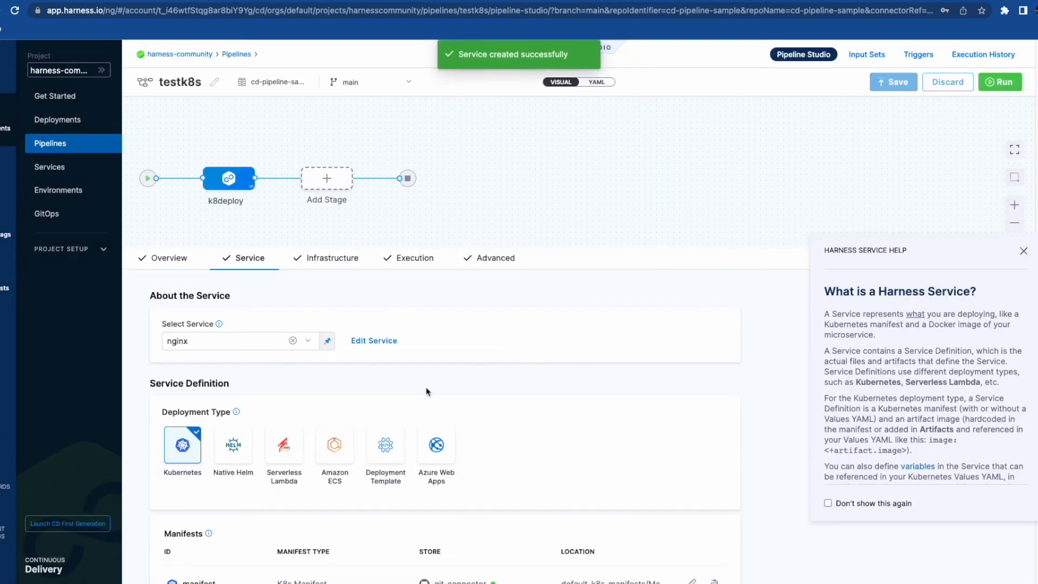
scroll(427, 391, down, 3)
mouse_move(237, 278)
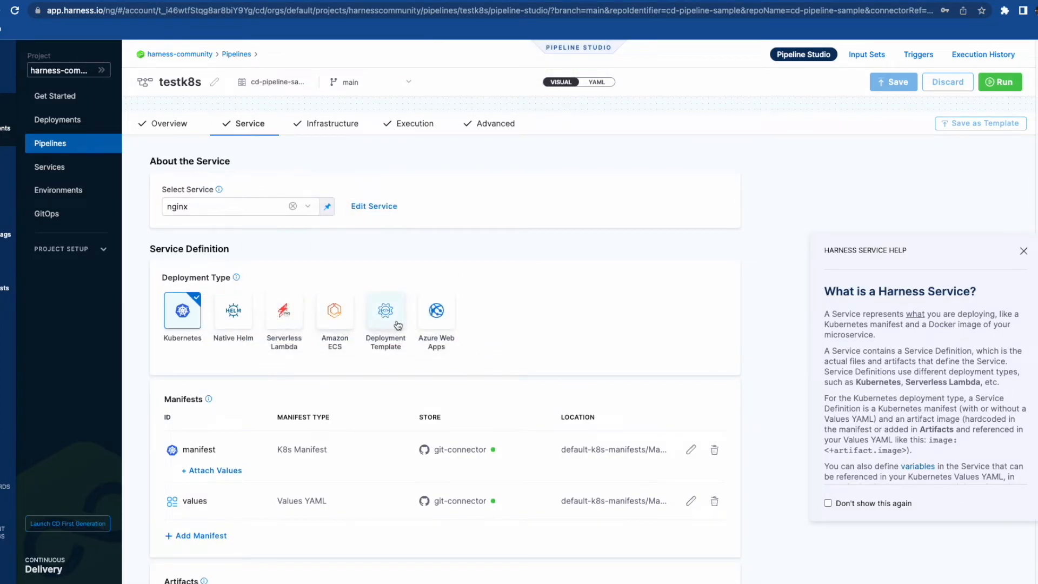
- Review the K8s manifest from git-connector and submit it unchanged
scroll(194, 412, down, 3)
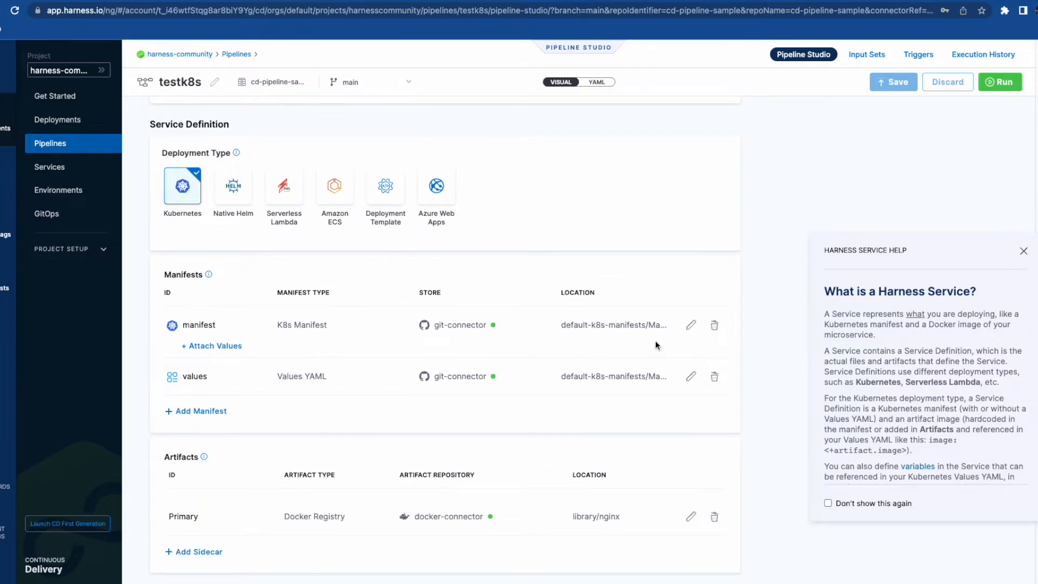
click(691, 325)
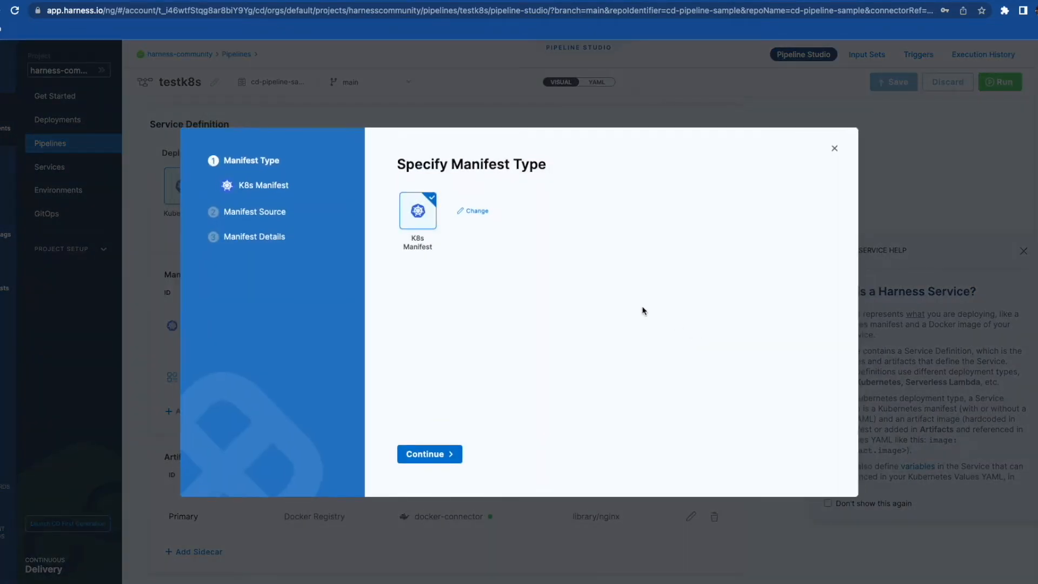
click(435, 457)
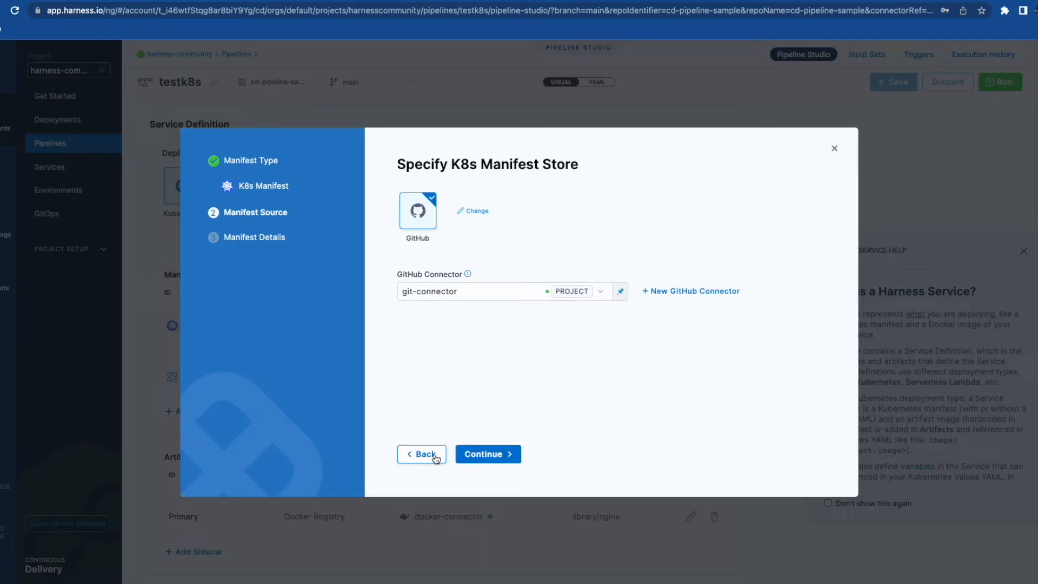
click(484, 454)
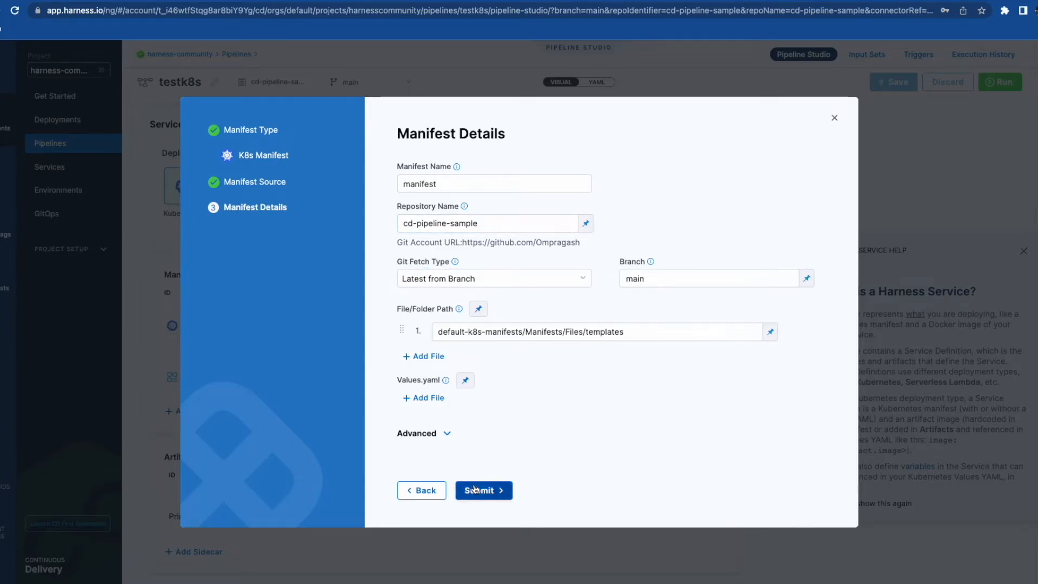
click(500, 491)
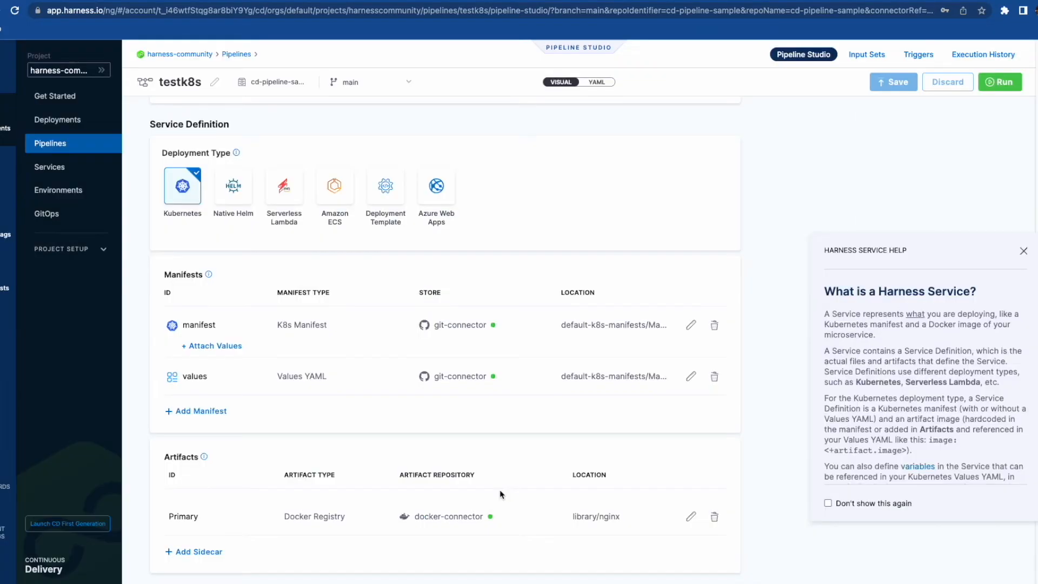
- Review the Values YAML manifest and its file path, submitting it unchanged
click(690, 377)
click(431, 456)
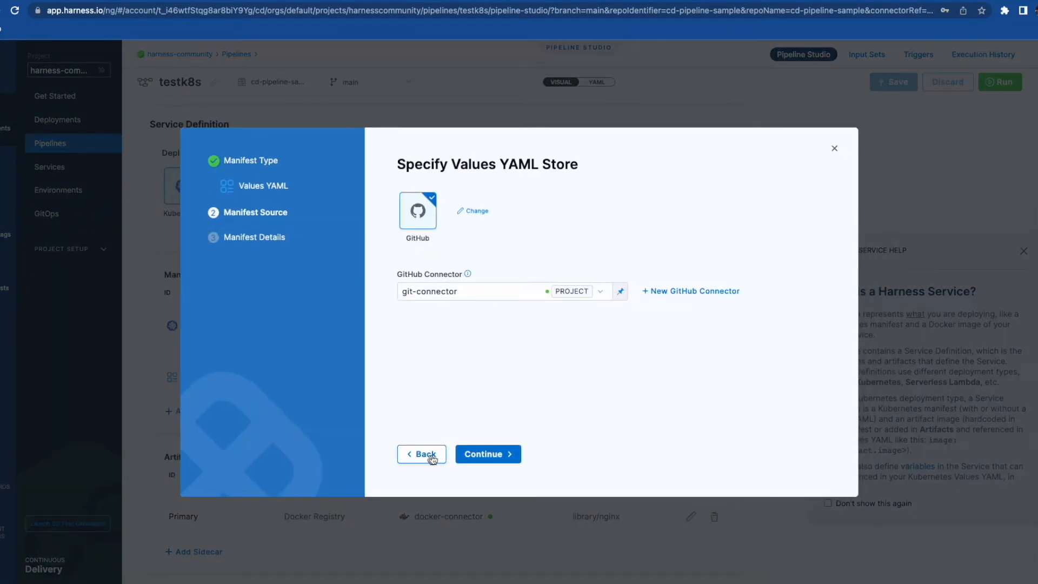
click(431, 458)
click(446, 458)
click(504, 457)
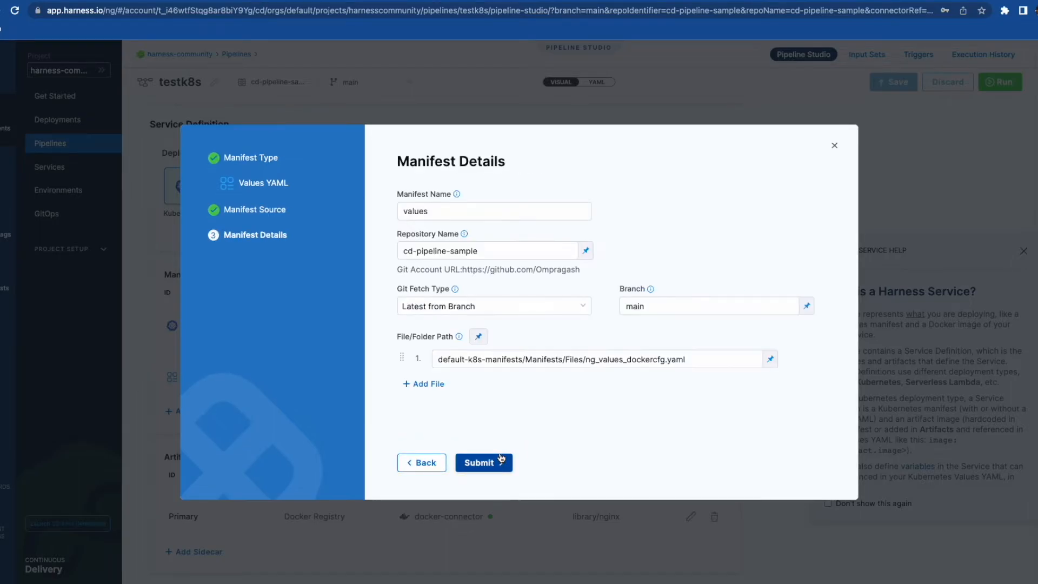
click(698, 351)
click(480, 463)
- Set the primary artifact to Docker Registry image library/nginx via docker-connector
scroll(373, 431, down, 3)
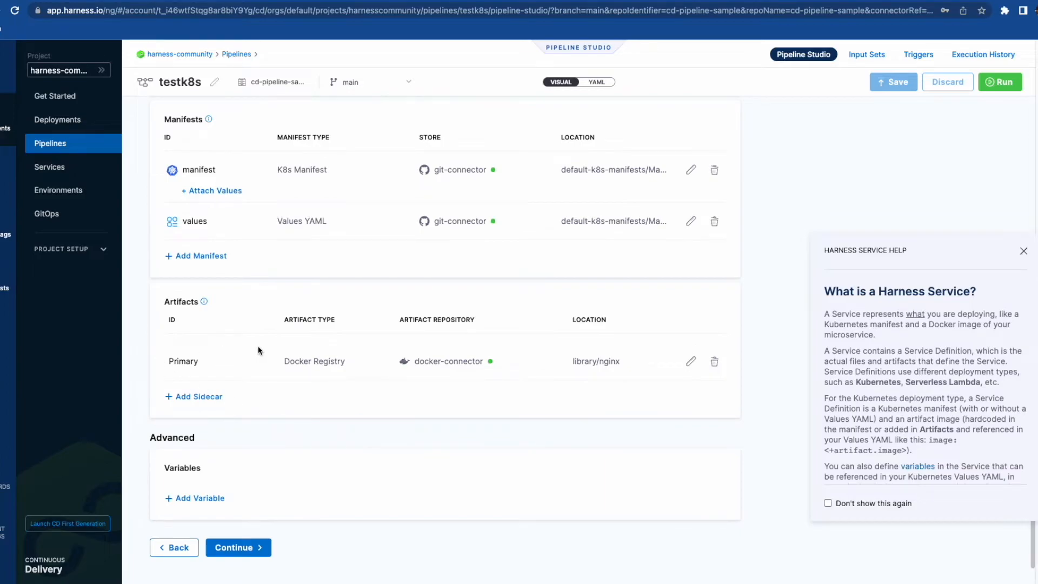
click(691, 361)
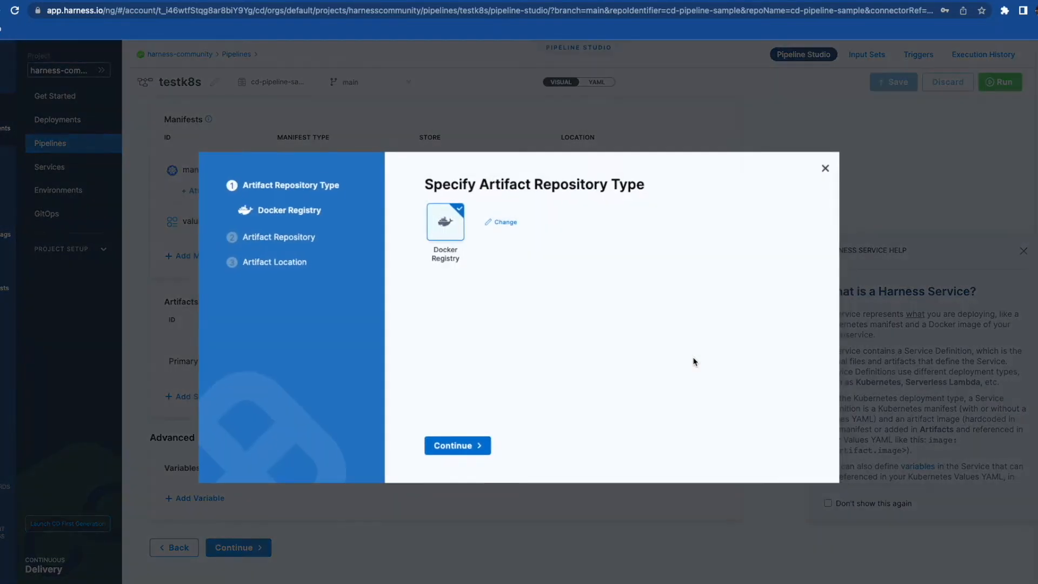
click(469, 449)
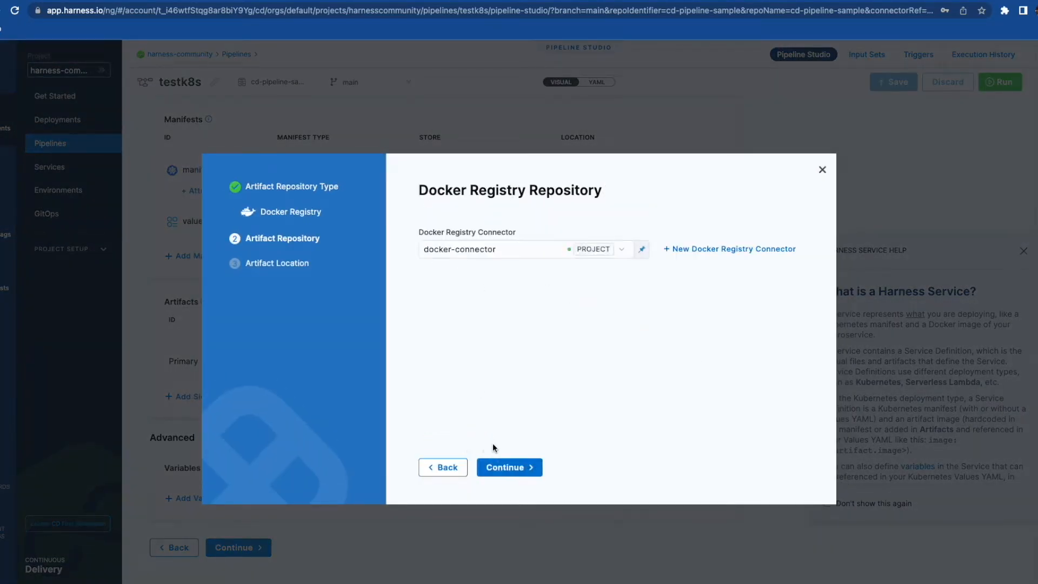
click(511, 468)
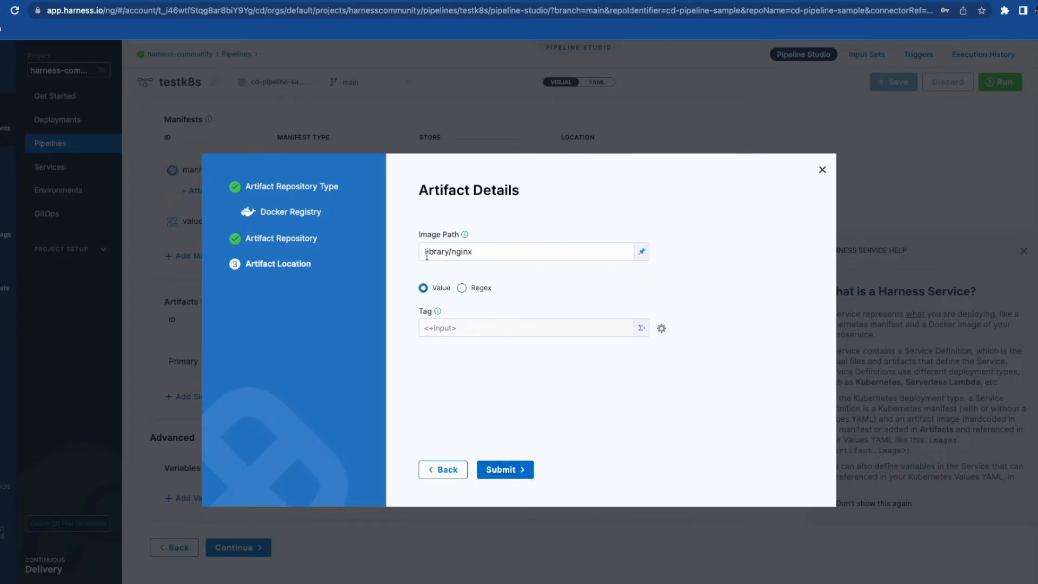
click(501, 469)
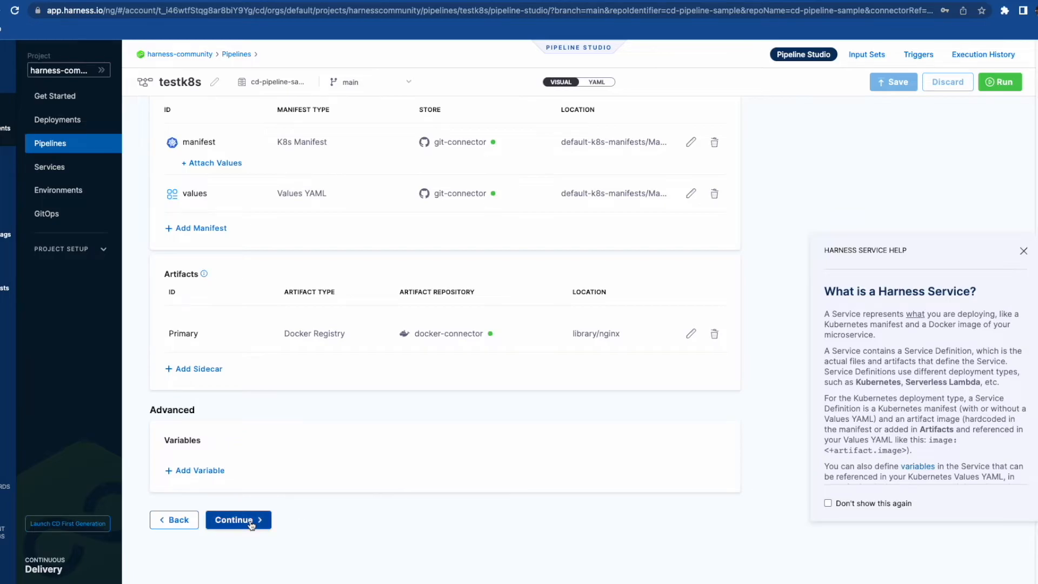
click(251, 522)
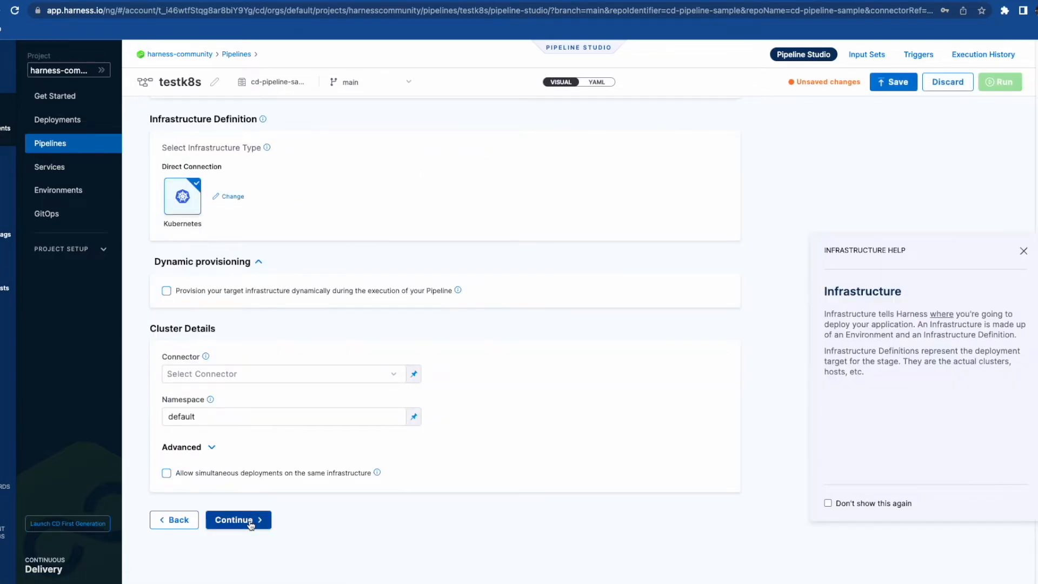
- Create a Pre-Production environment named deployenv
scroll(320, 314, up, 4)
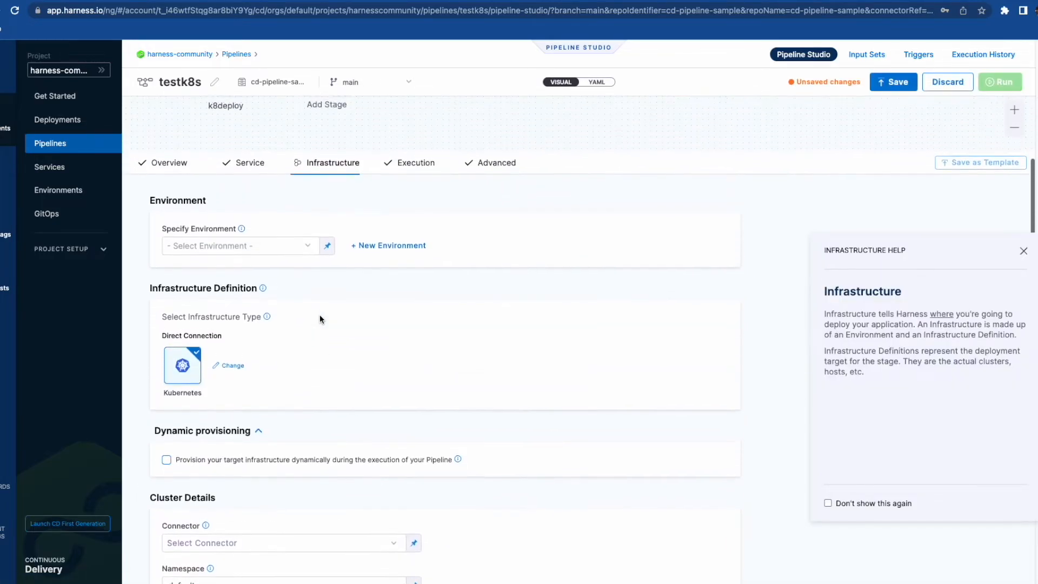
click(388, 262)
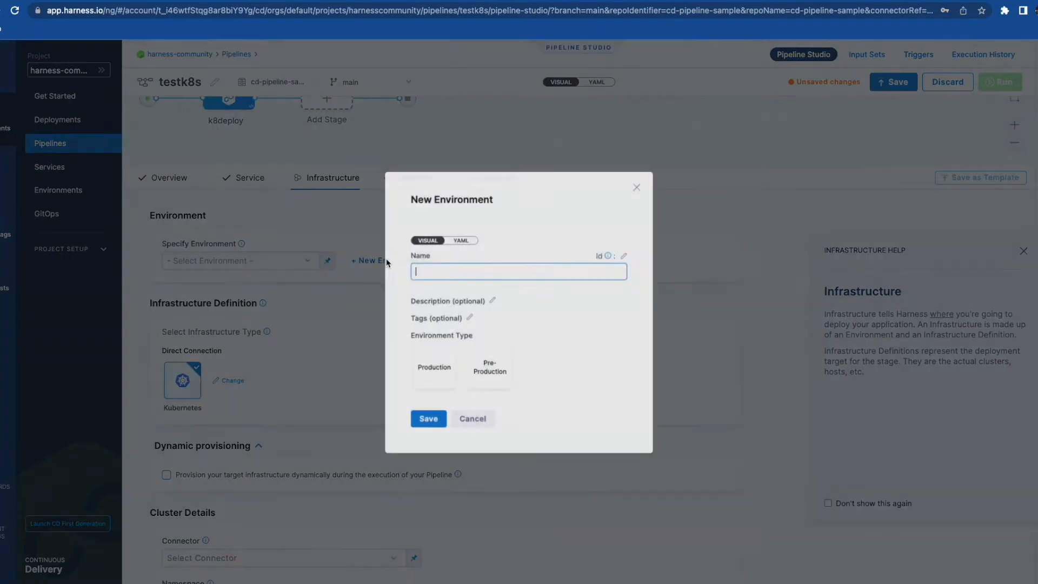
click(487, 372)
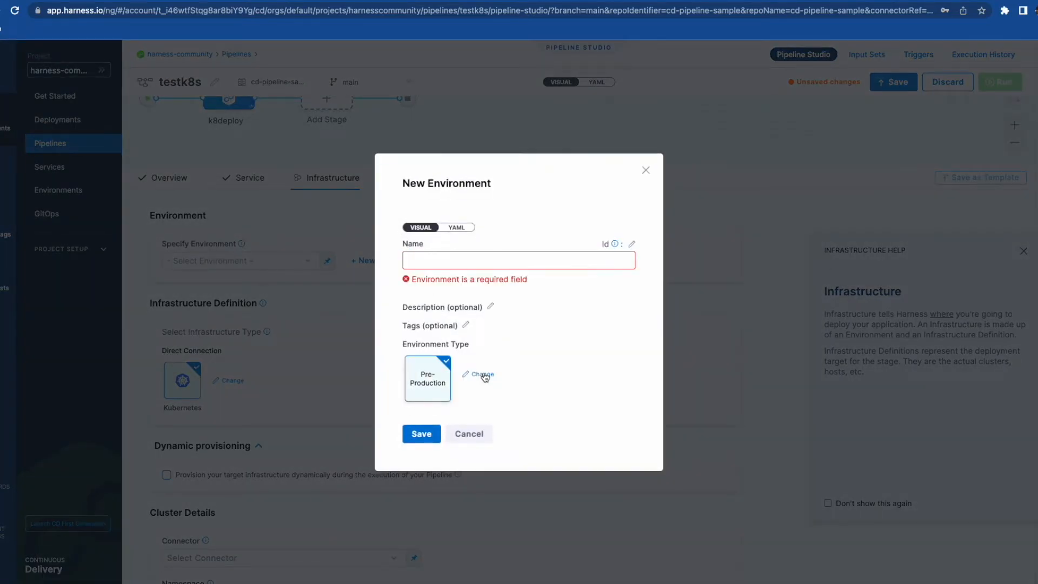
text(dep)
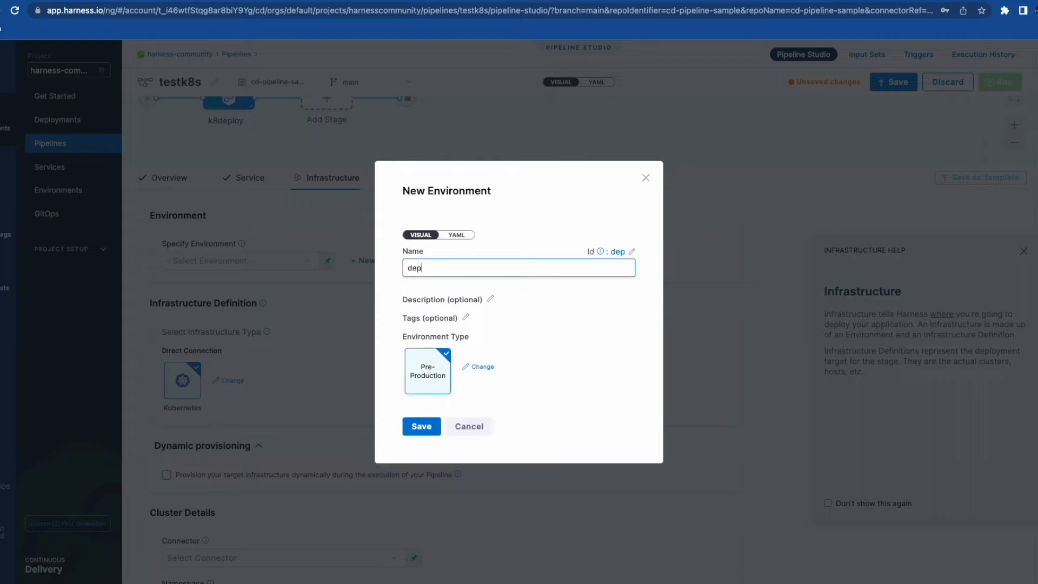
text(loyenv)
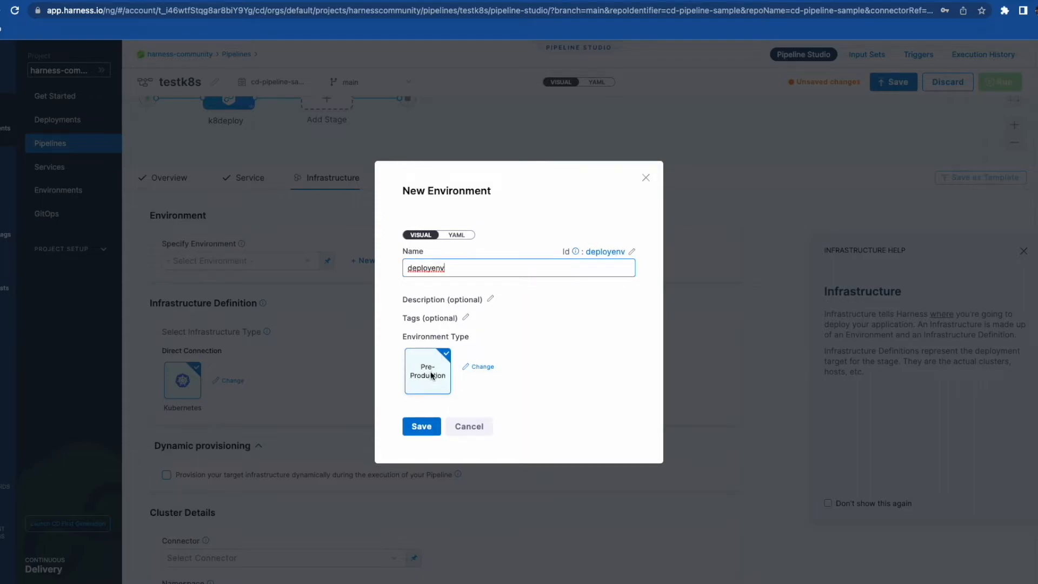
click(430, 431)
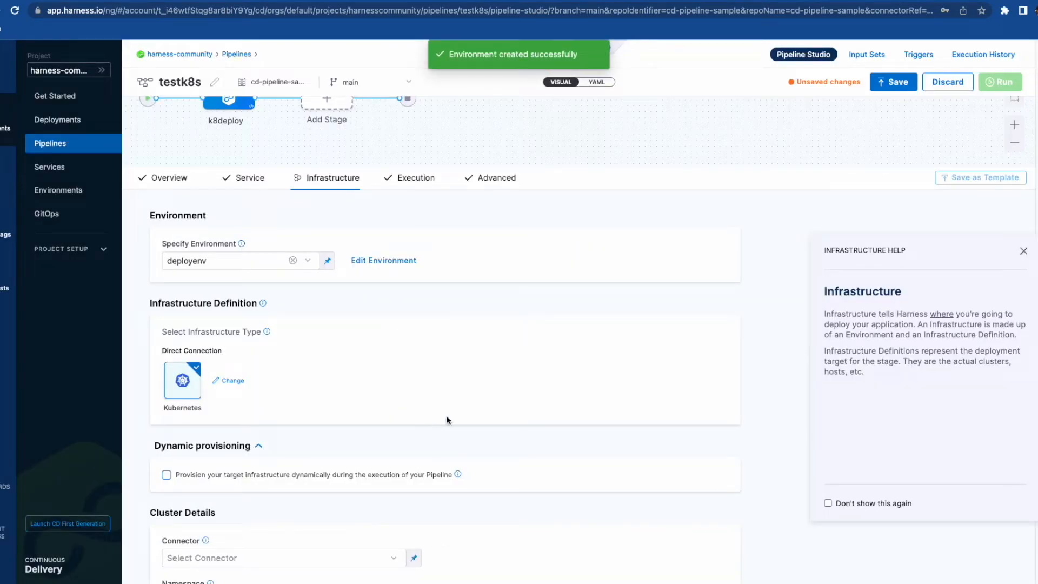
- Start a new Kubernetes cluster connector named kubernetesinfra for the infrastructure
scroll(477, 400, down, 5)
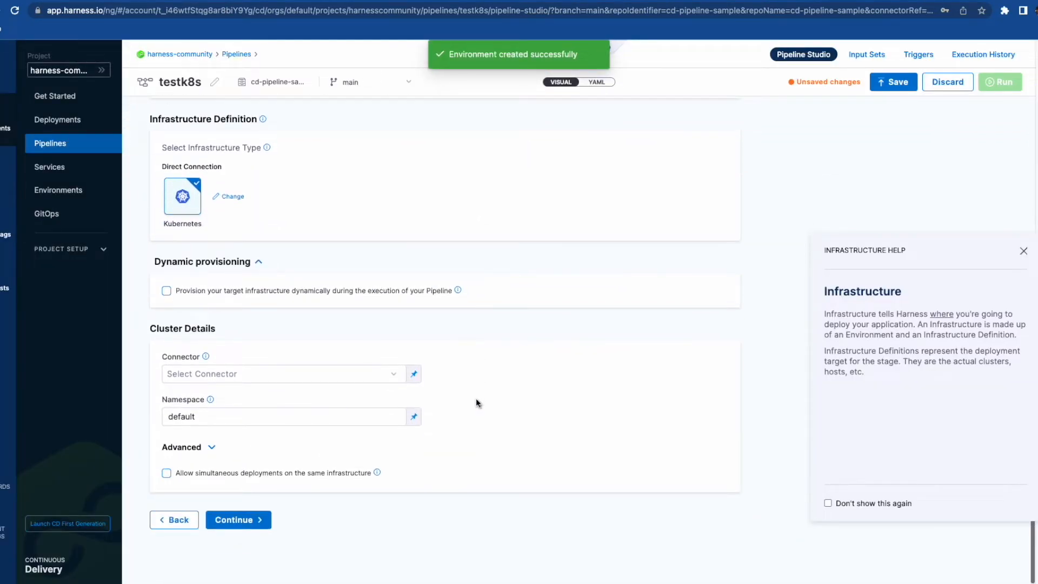
scroll(211, 378, up, 1)
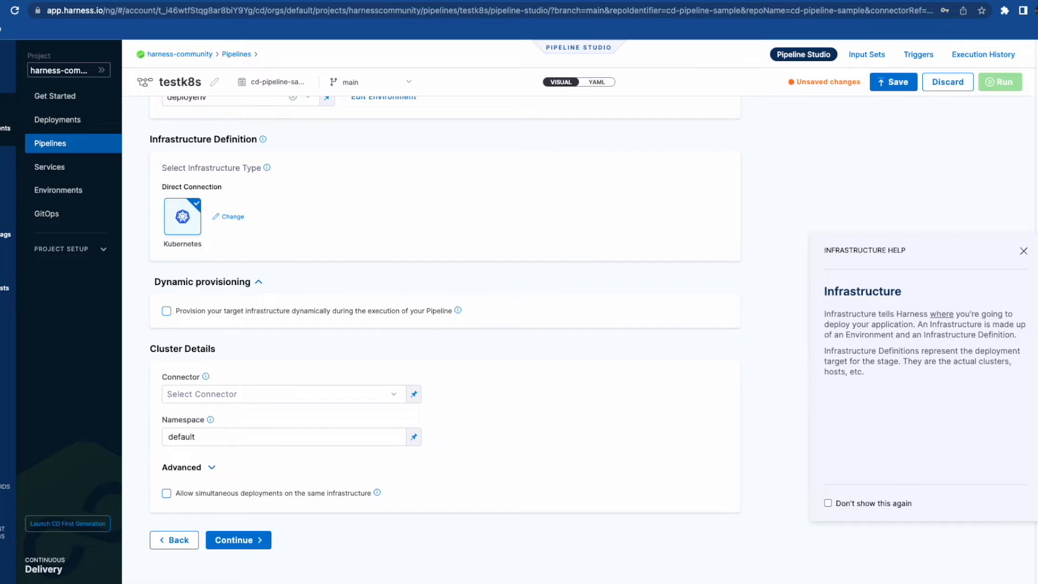
click(263, 398)
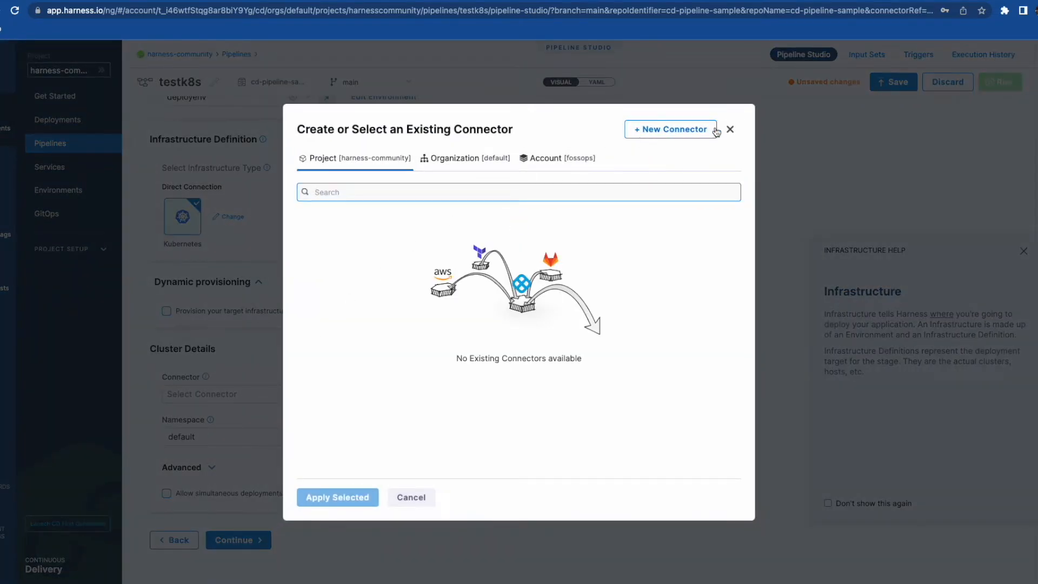
click(674, 127)
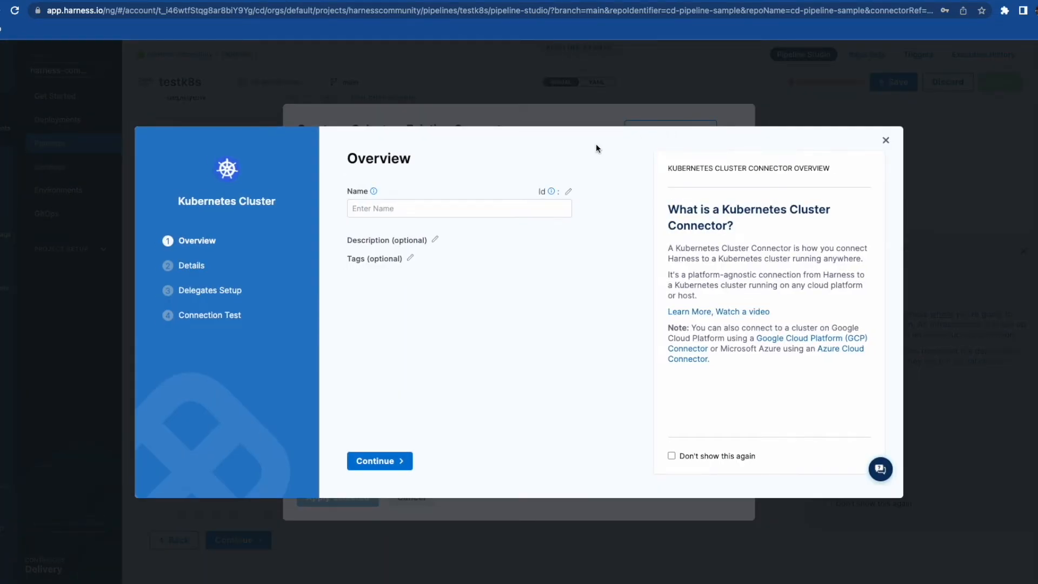
click(380, 211)
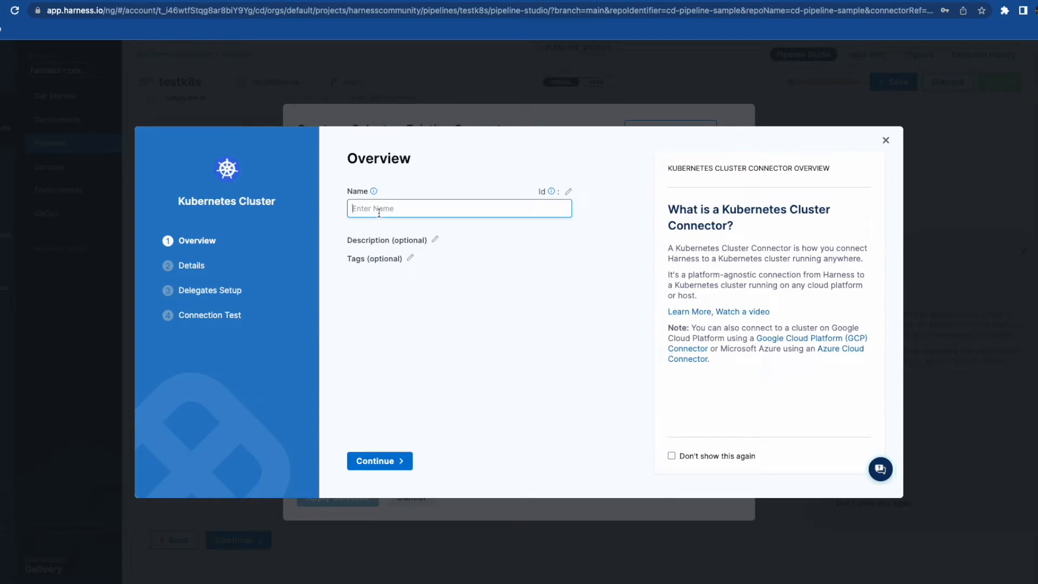
text(kuberen)
key(BackSpace)
key(BackSpace)
text(netesinfra)
click(378, 461)
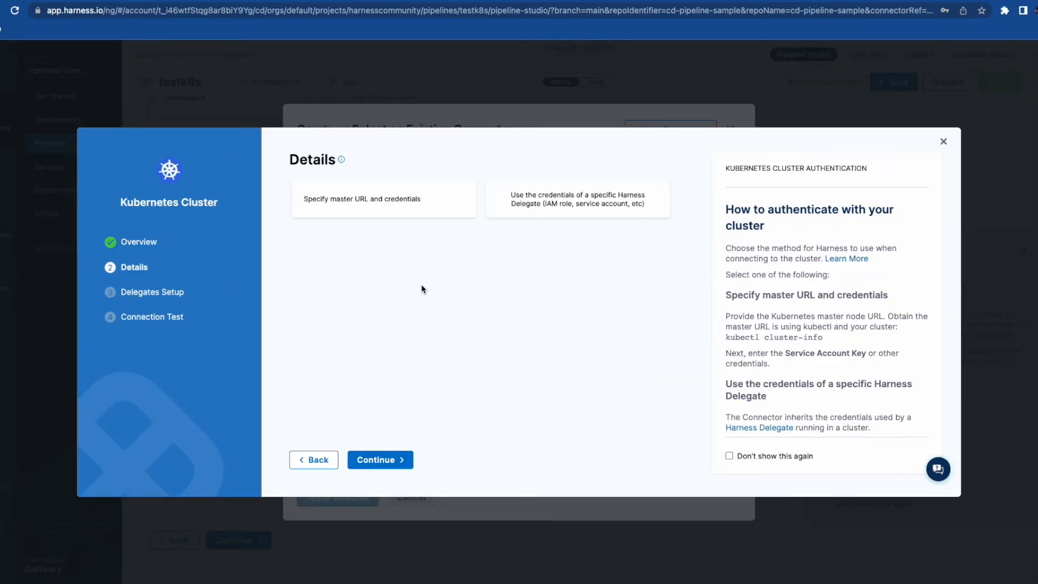
- Use delegate credentials with hc-delegate, test the connection, and finish the connector
click(589, 198)
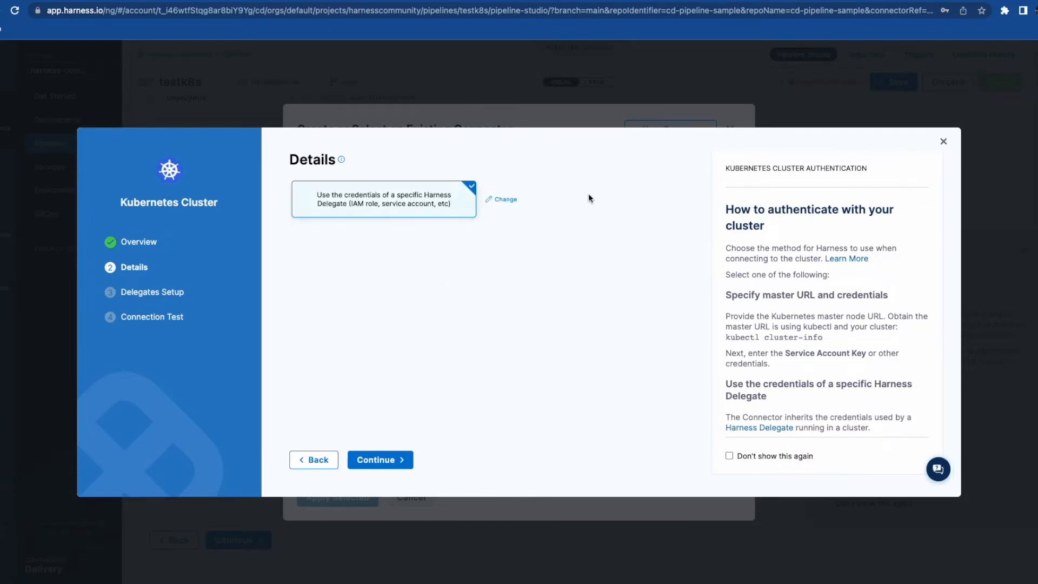
click(371, 461)
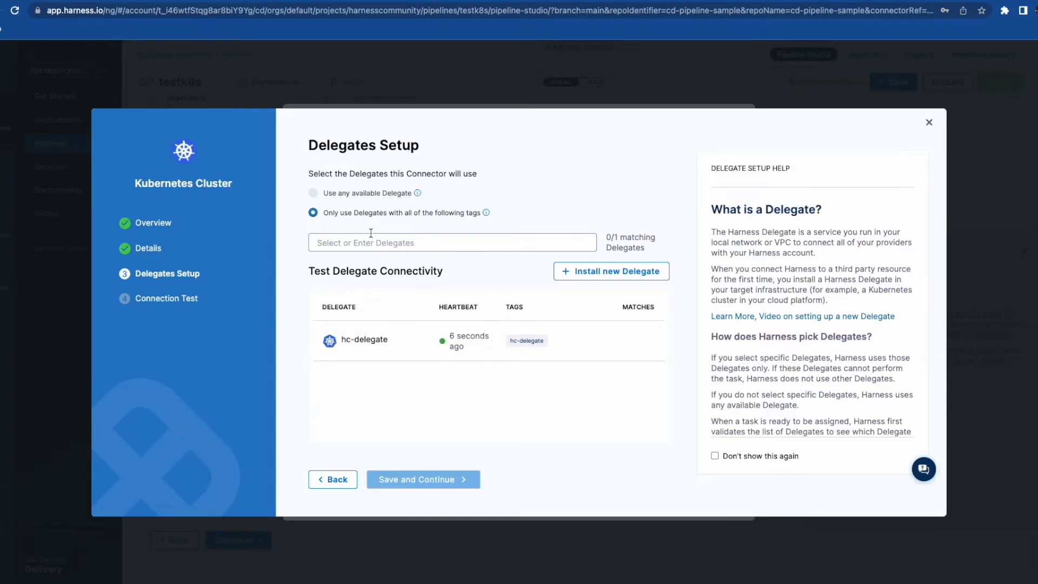
click(348, 242)
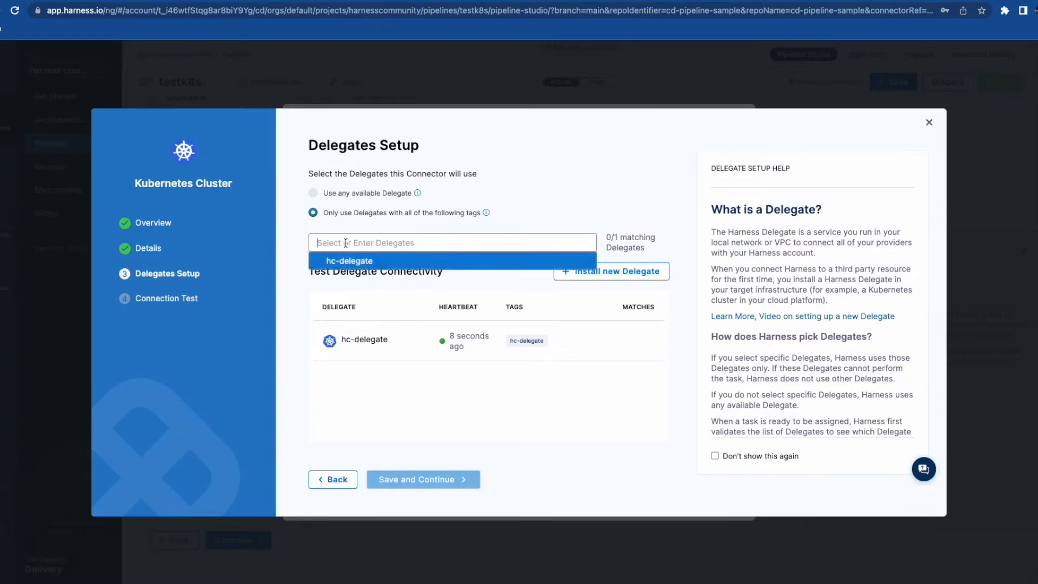
click(349, 262)
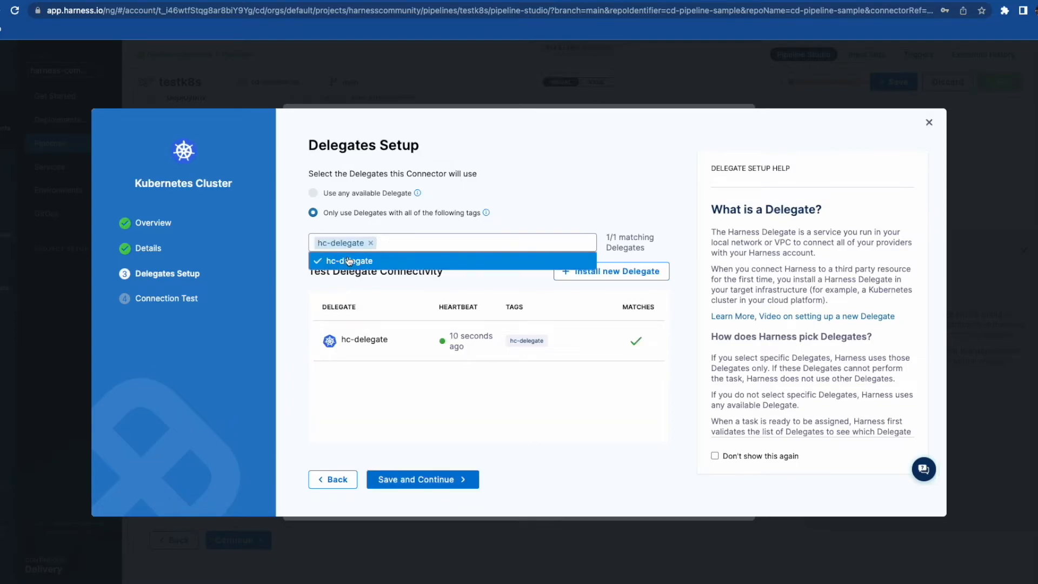
click(428, 478)
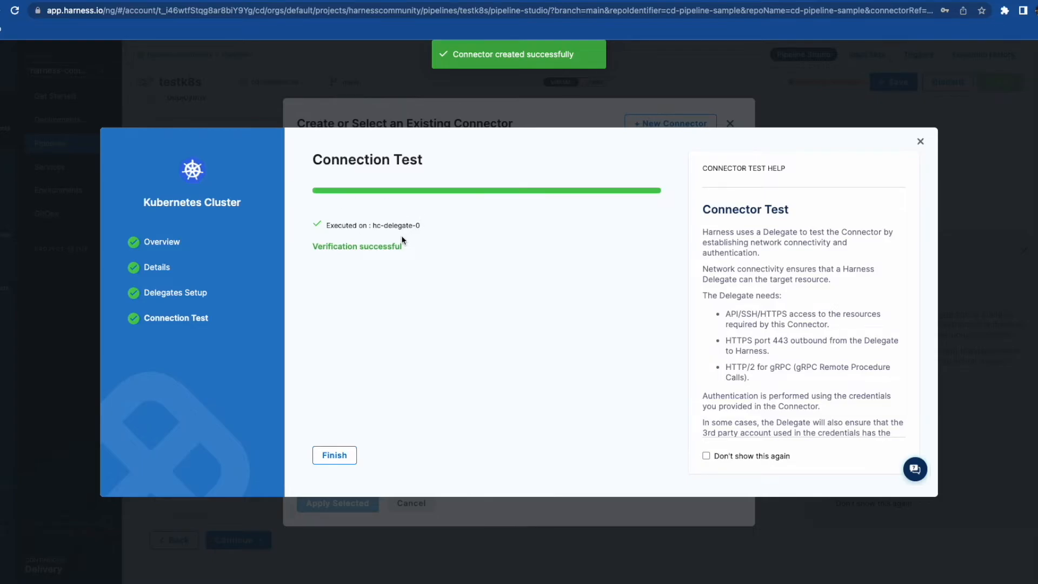
click(331, 456)
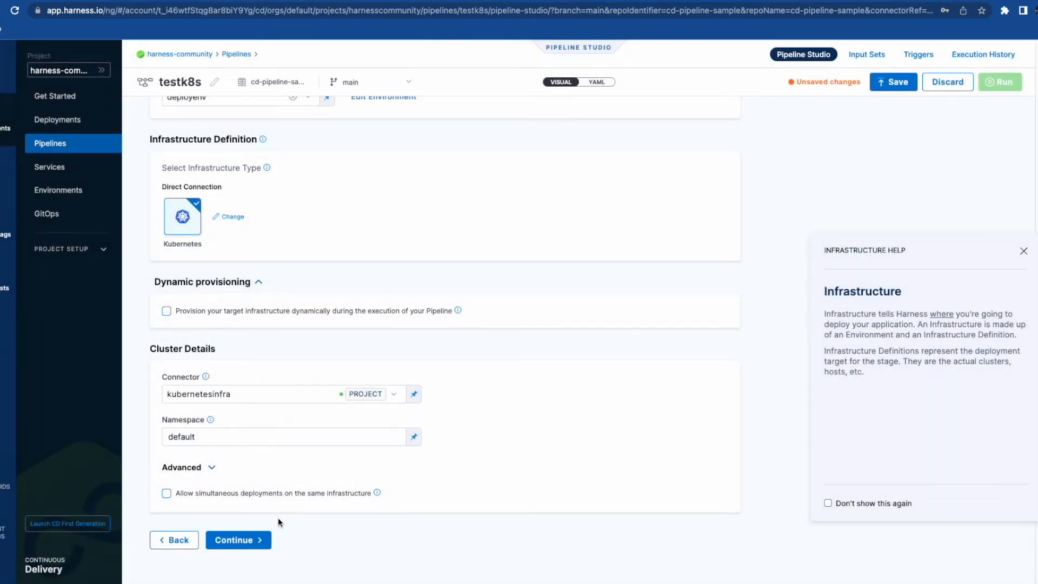
- Save the testk8s pipeline by committing it to the existing main branch
click(254, 541)
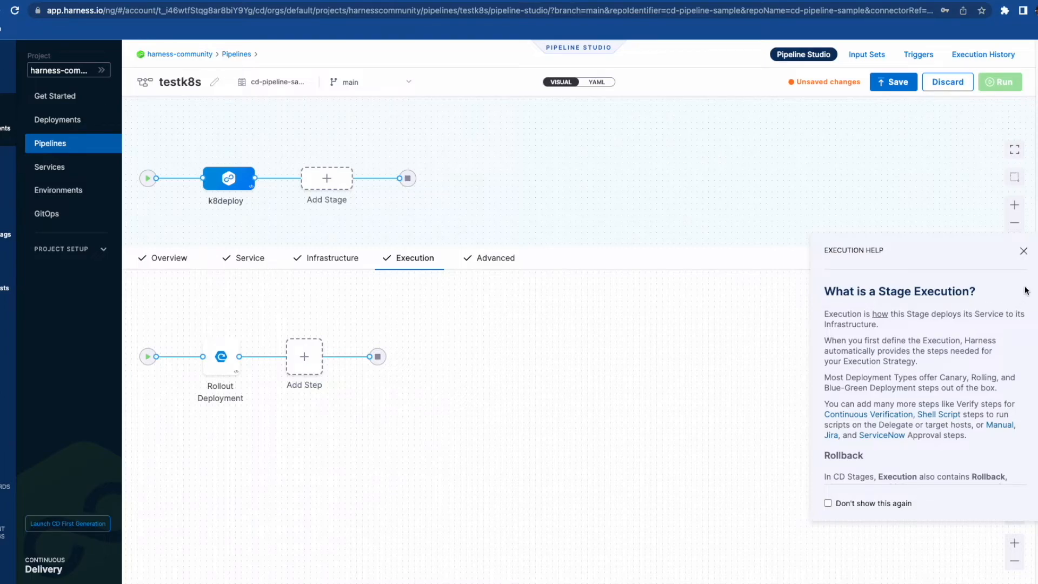
click(1024, 252)
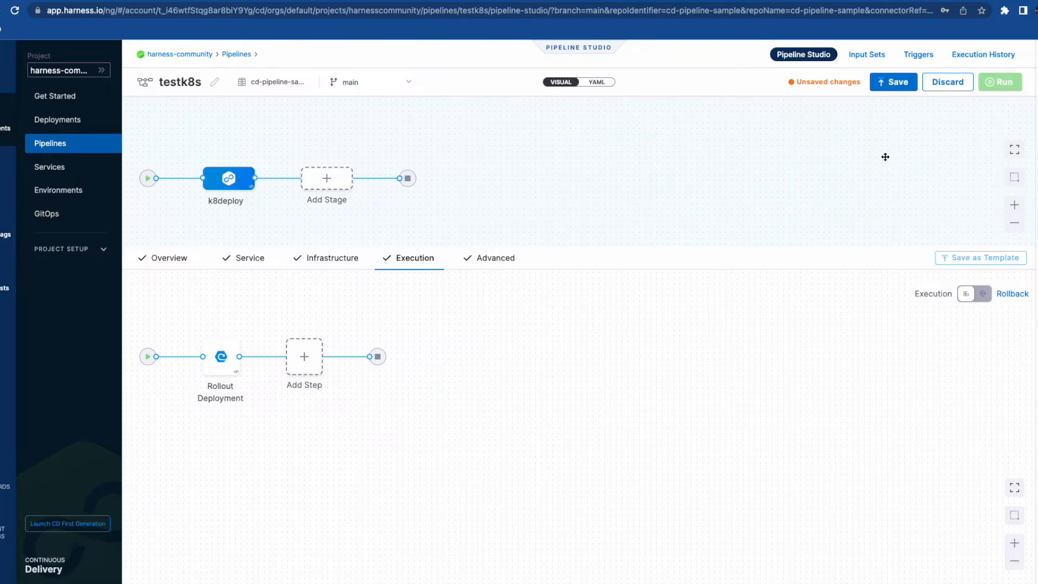
click(895, 83)
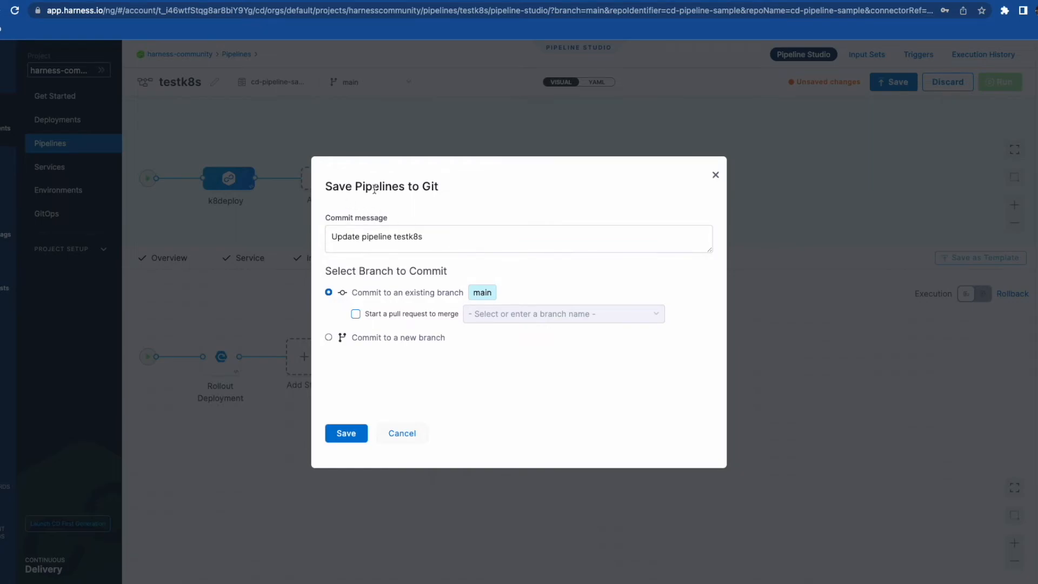
click(346, 432)
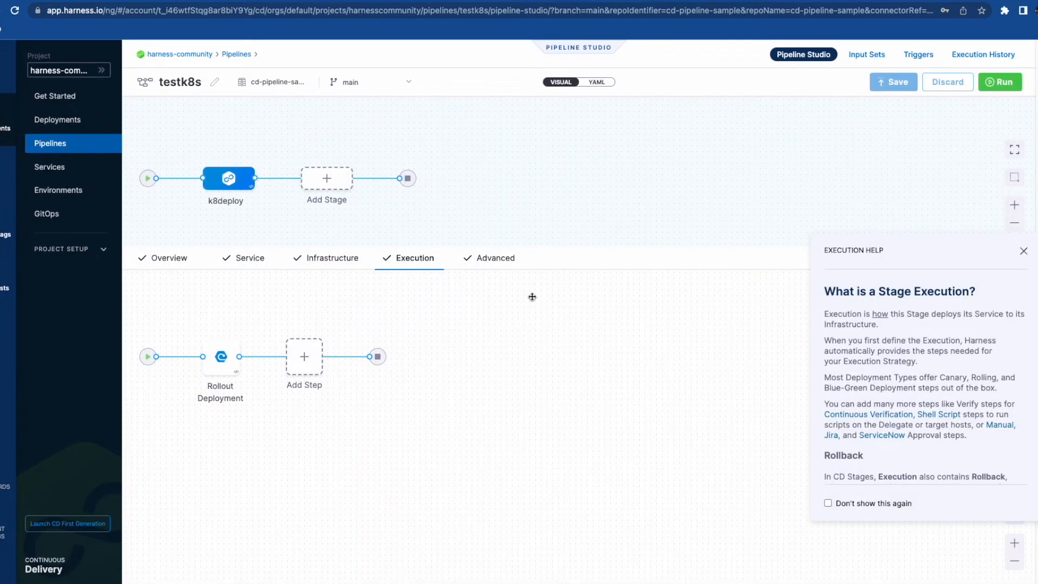
- Review the k8deploy stage's overview, service, infrastructure and execution settings
mouse_move(227, 188)
click(169, 260)
click(249, 259)
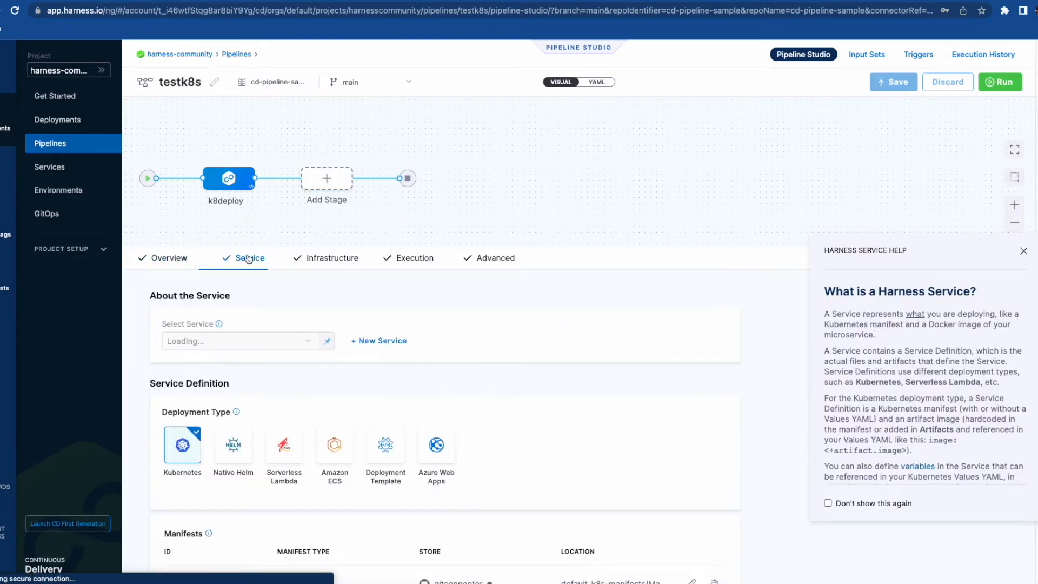
click(328, 259)
click(410, 261)
- Run the pipeline with the image tag set to latest
click(999, 85)
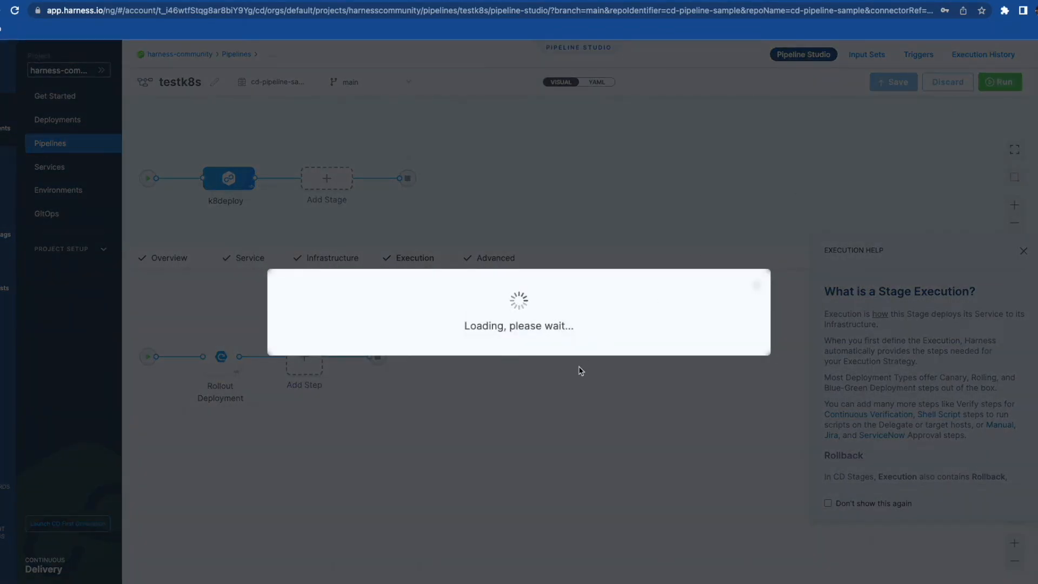
click(402, 361)
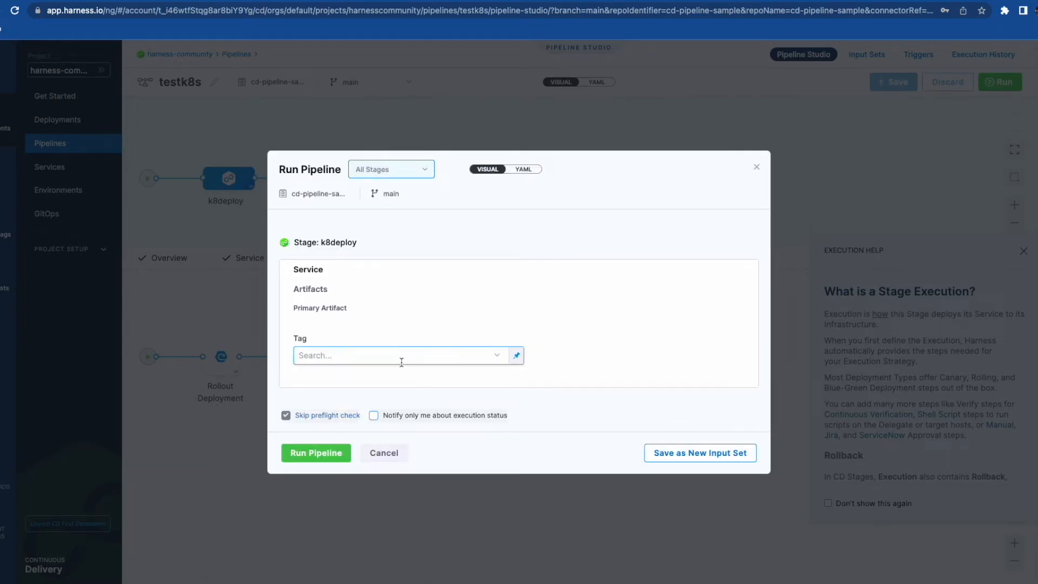
click(401, 362)
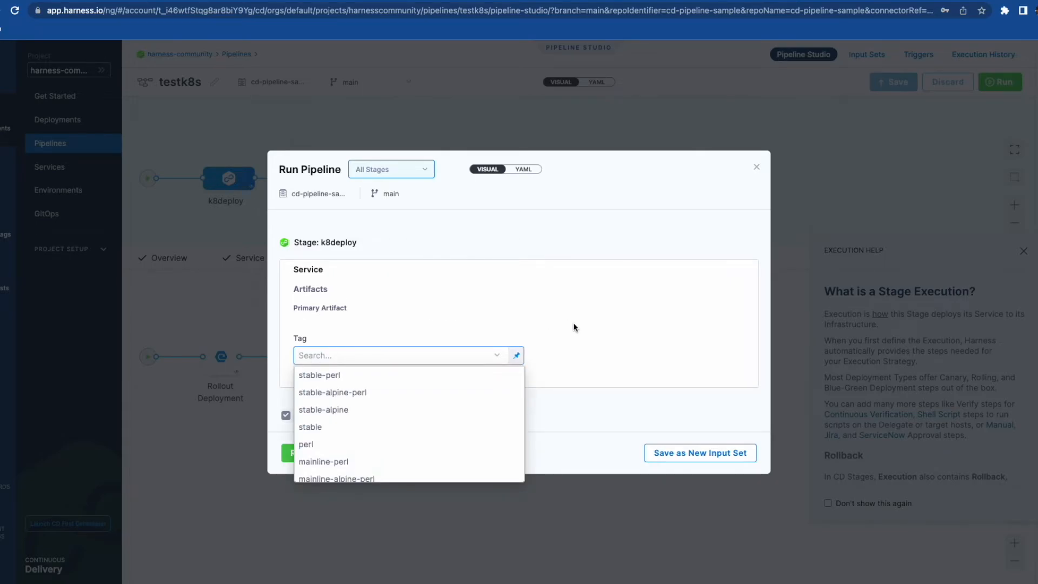
scroll(371, 455, down, 2)
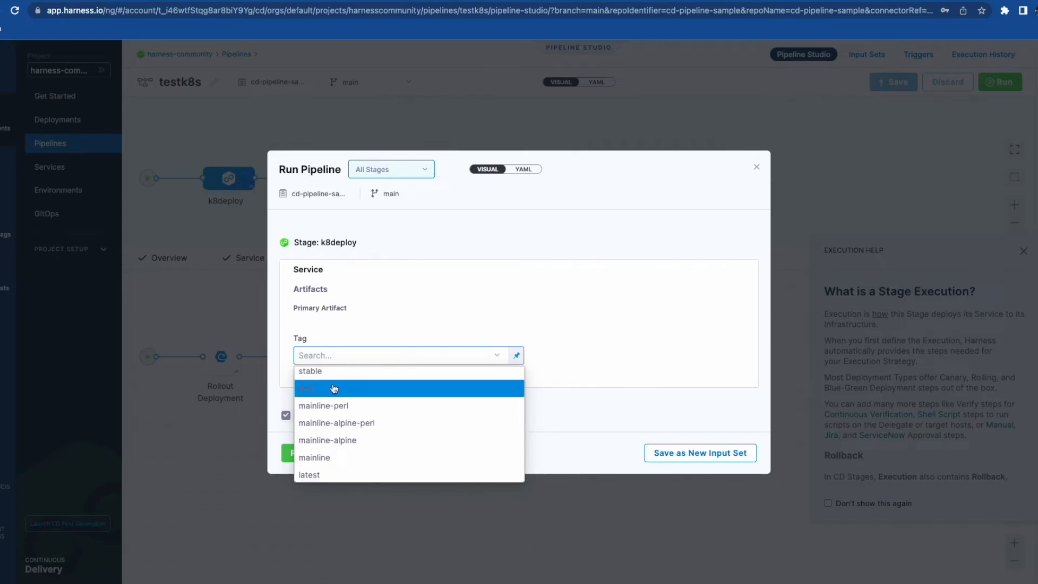
scroll(333, 388, down, 4)
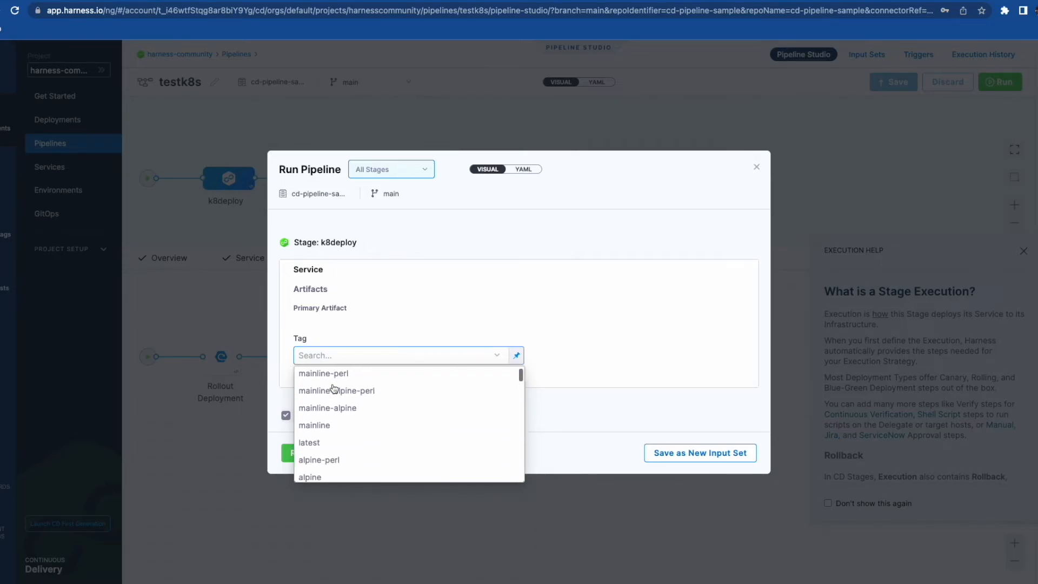
scroll(332, 389, down, 4)
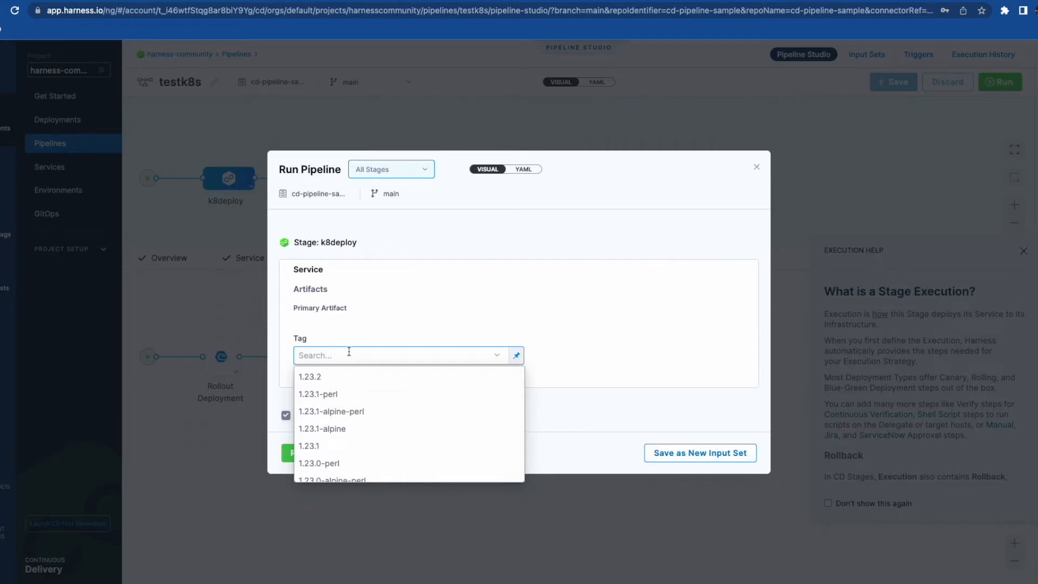
text(latest)
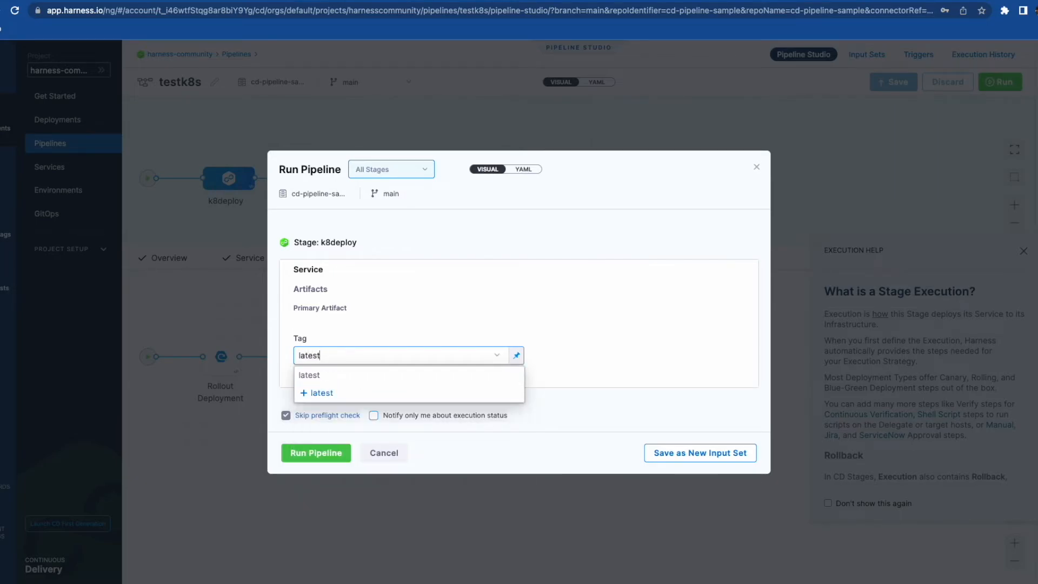
key(Return)
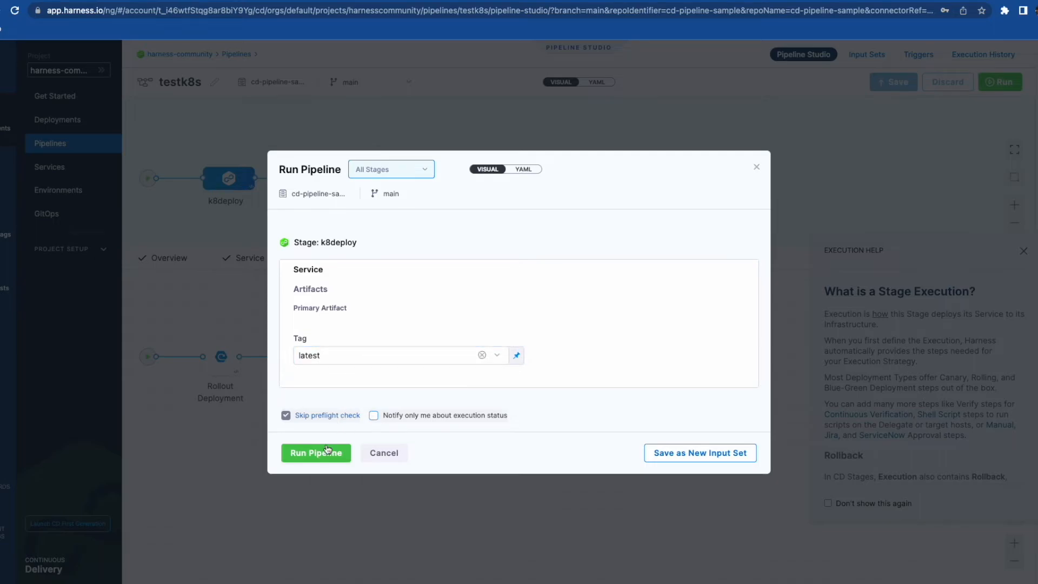
click(325, 455)
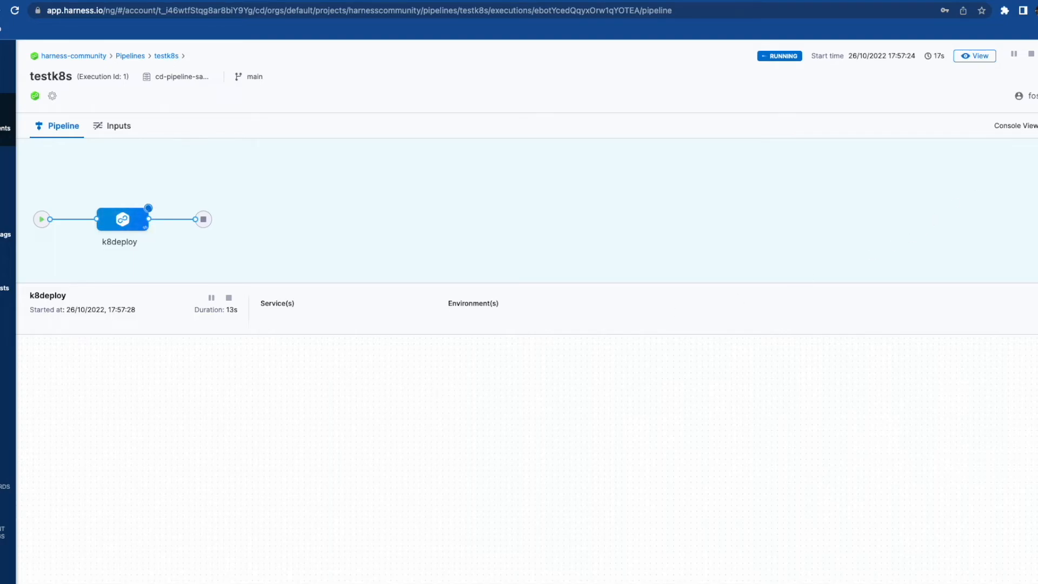
- Switch the testk8s execution to Console View to follow its logs
click(1036, 126)
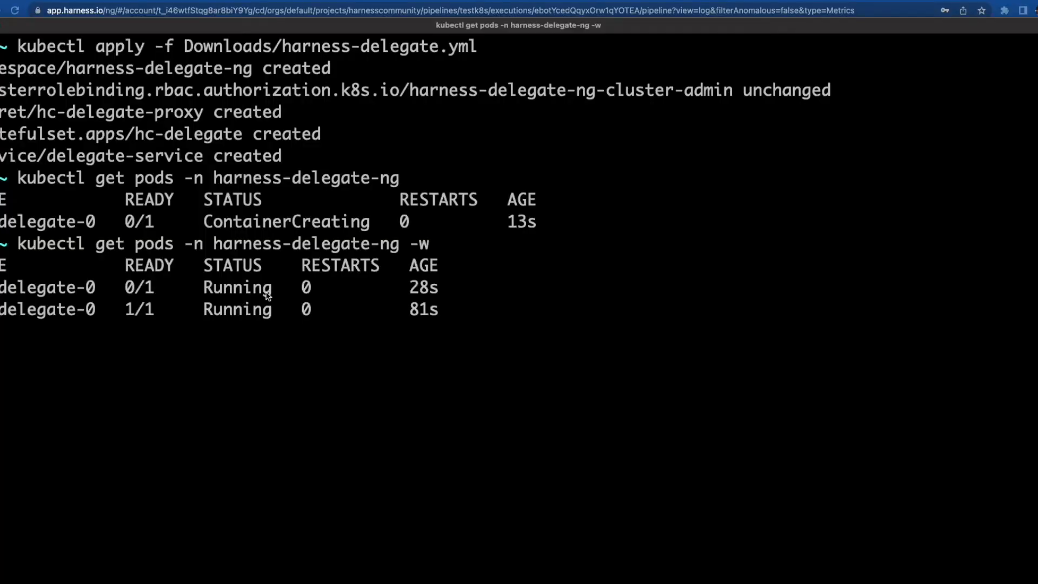
- Run kubectl get deployments in Terminal, showing quickstart at 0/1 ready, aged 1s
click(382, 313)
text(ku)
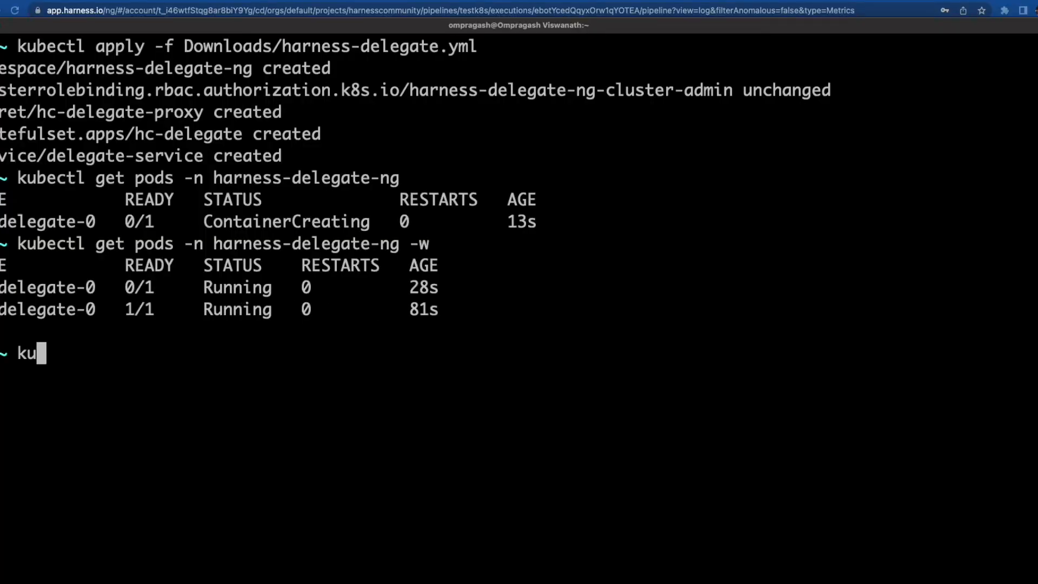
text(bectl get deploym)
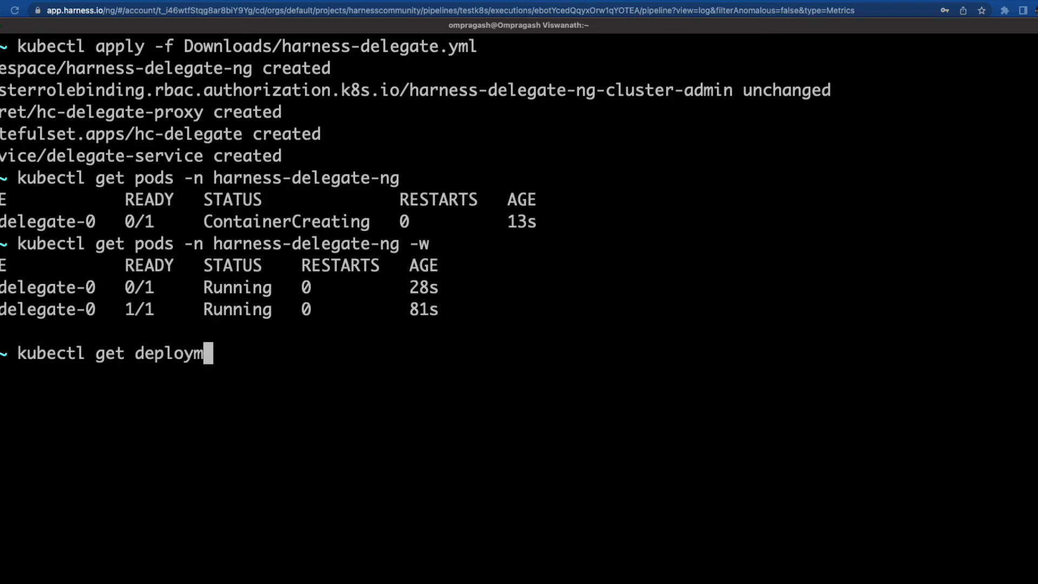
text(ents)
key(Return)
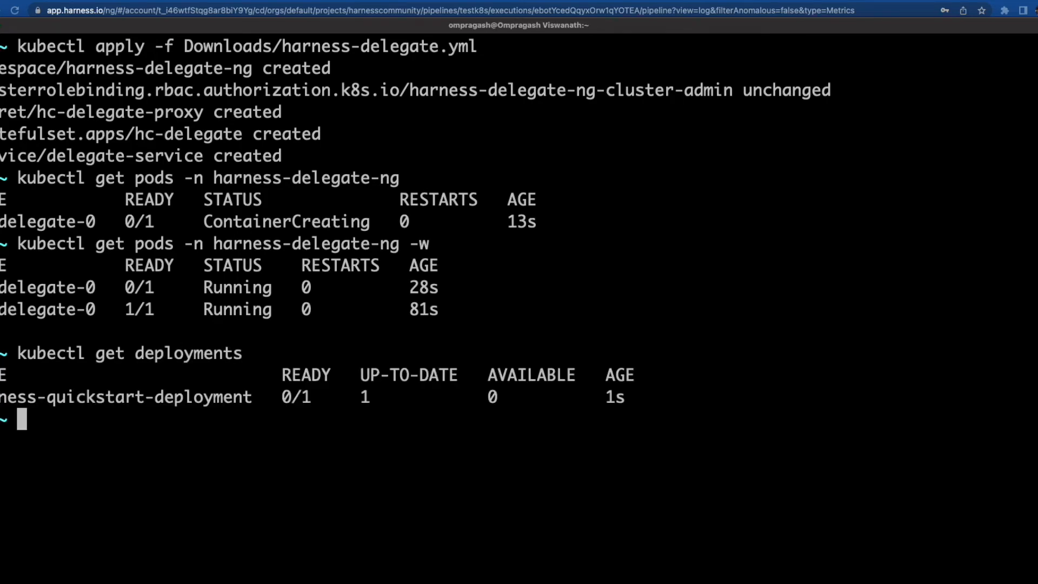
drag(645, 392, 605, 392)
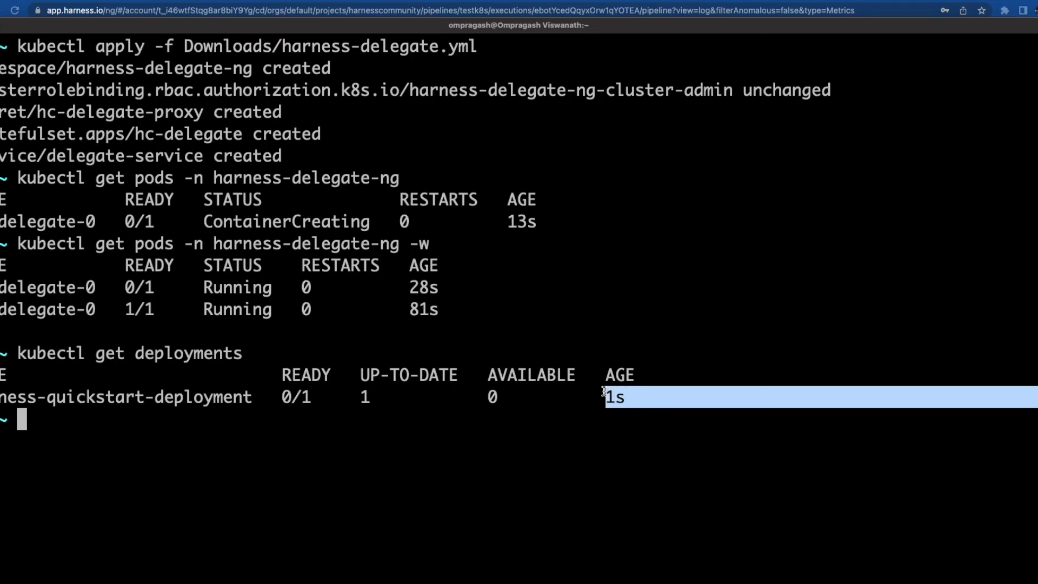
key(super+Tab)
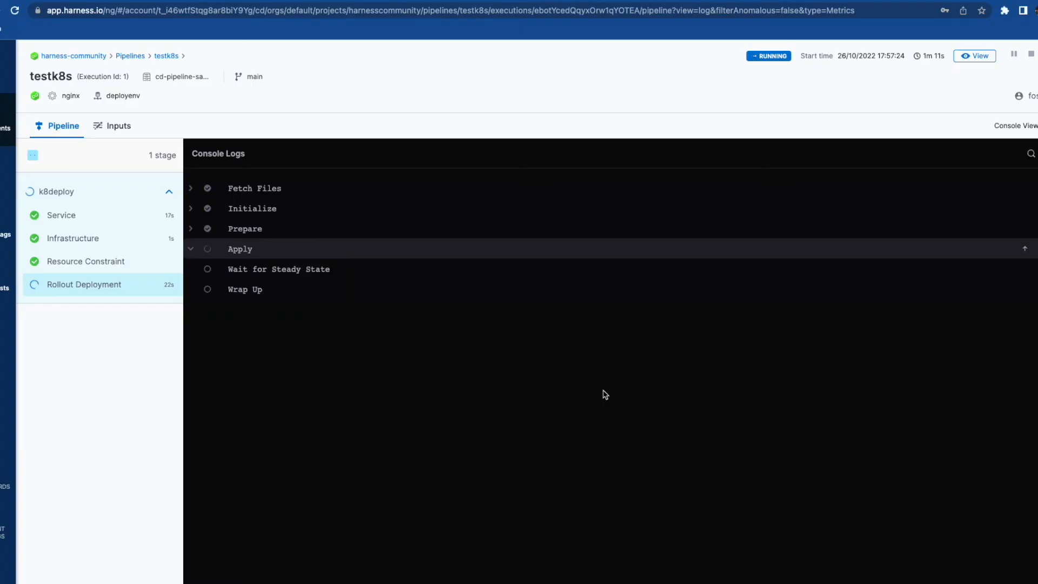
- Expand the Apply step in Console Logs to read the Wrap Up rollout output
click(267, 247)
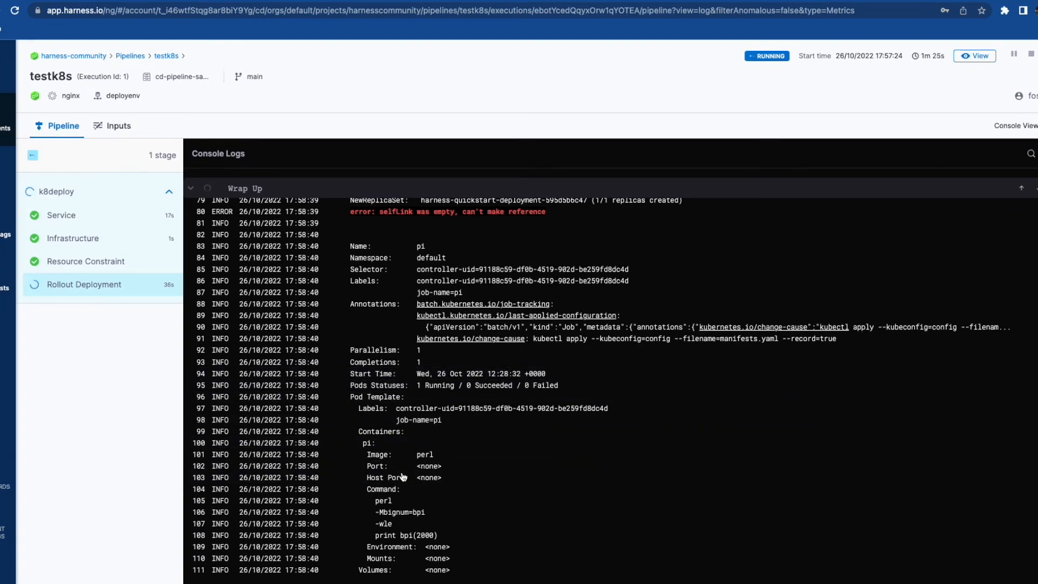
key(super+Tab)
click(648, 417)
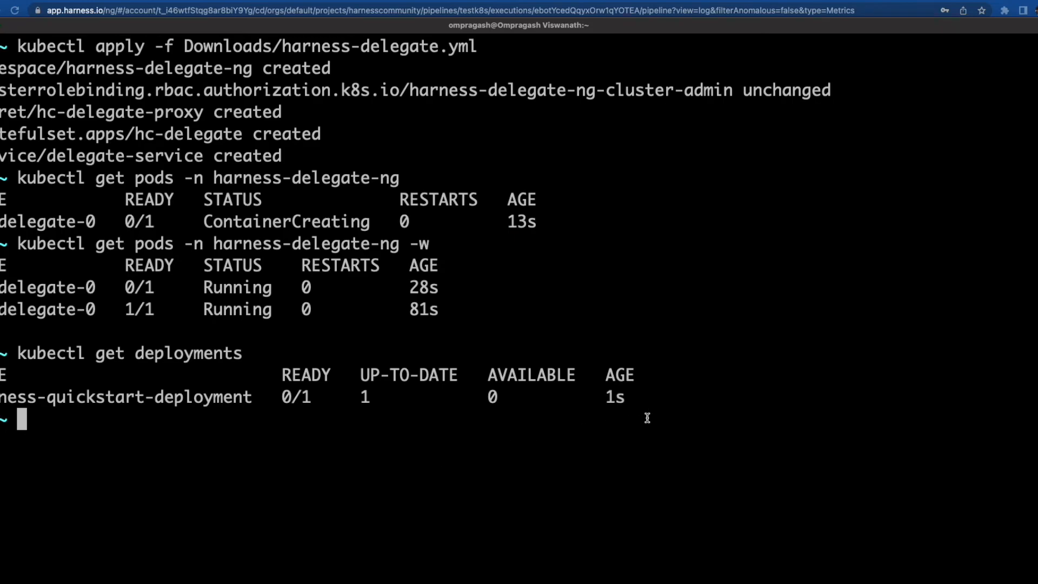
- Rerun kubectl get deployments, confirming quickstart is now 1/1 ready at 21s
key(Up)
key(Return)
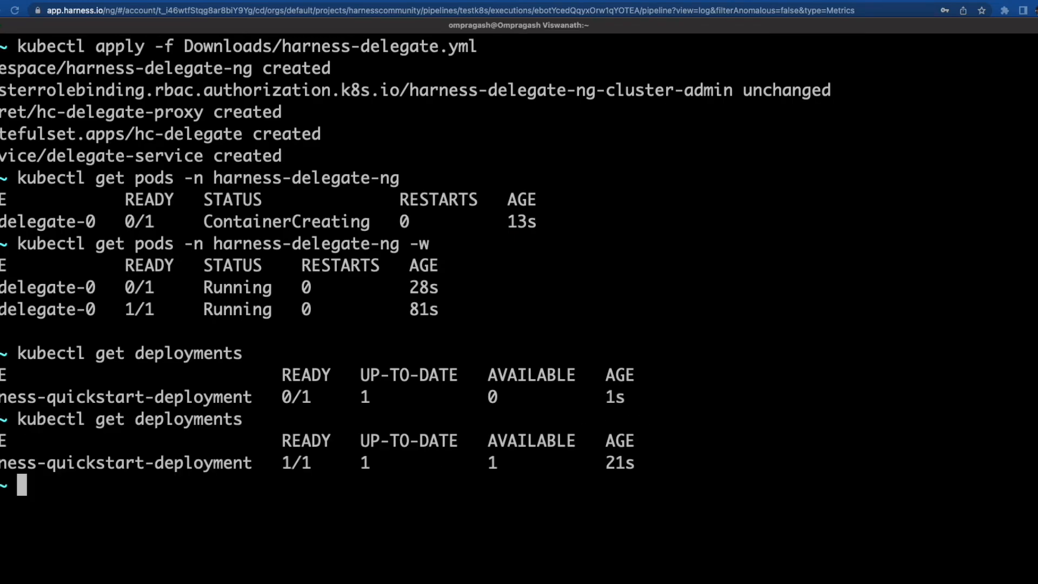
drag(280, 463, 331, 463)
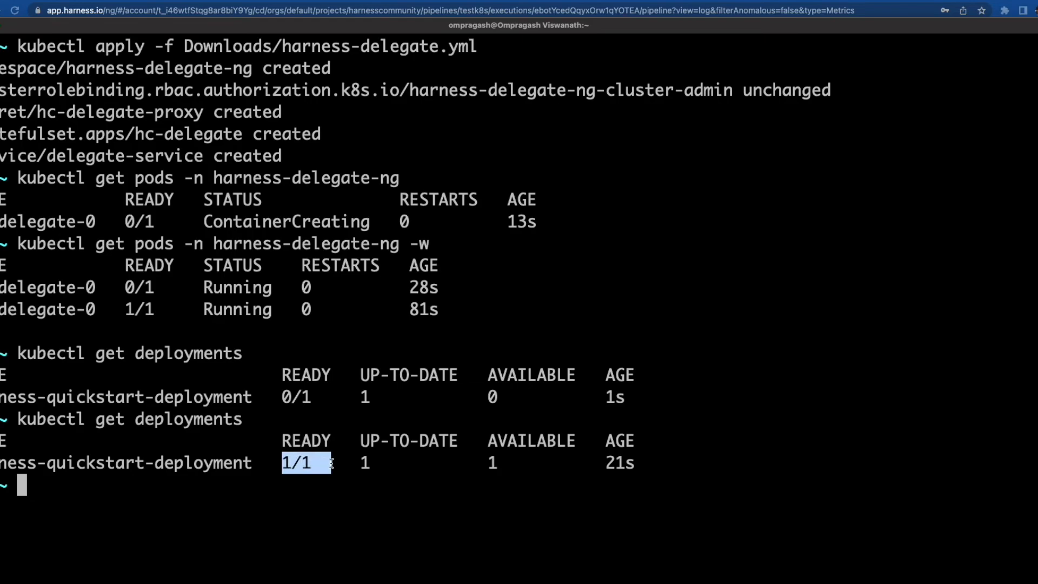
drag(648, 453, 603, 460)
click(604, 460)
key(super+Tab)
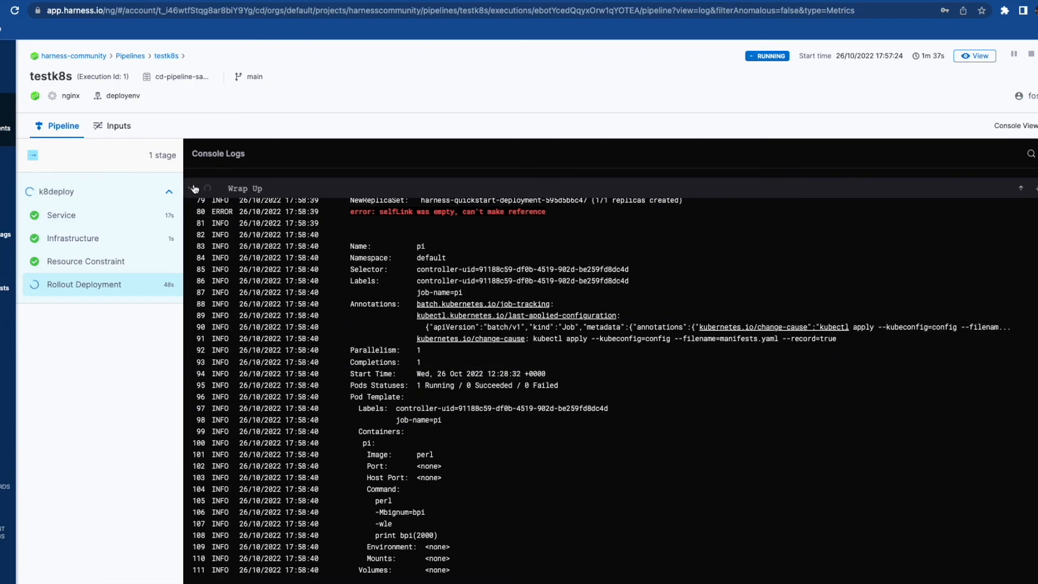
- Collapse Wrap Up, read the SUCCESS logs down to the final Done line, and return to the testk8s studio
click(254, 189)
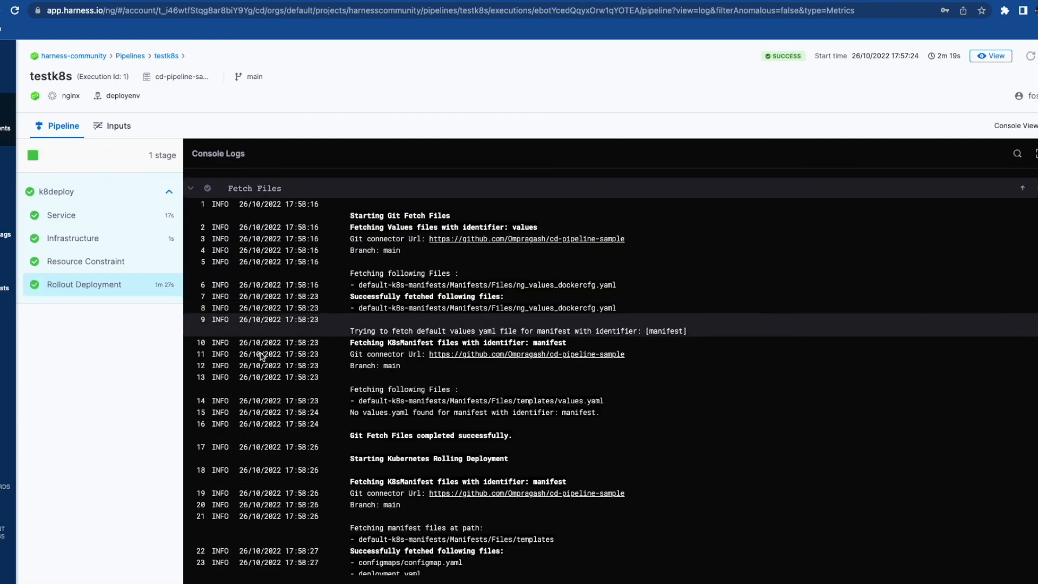
scroll(280, 460, down, 4)
scroll(280, 461, down, 10)
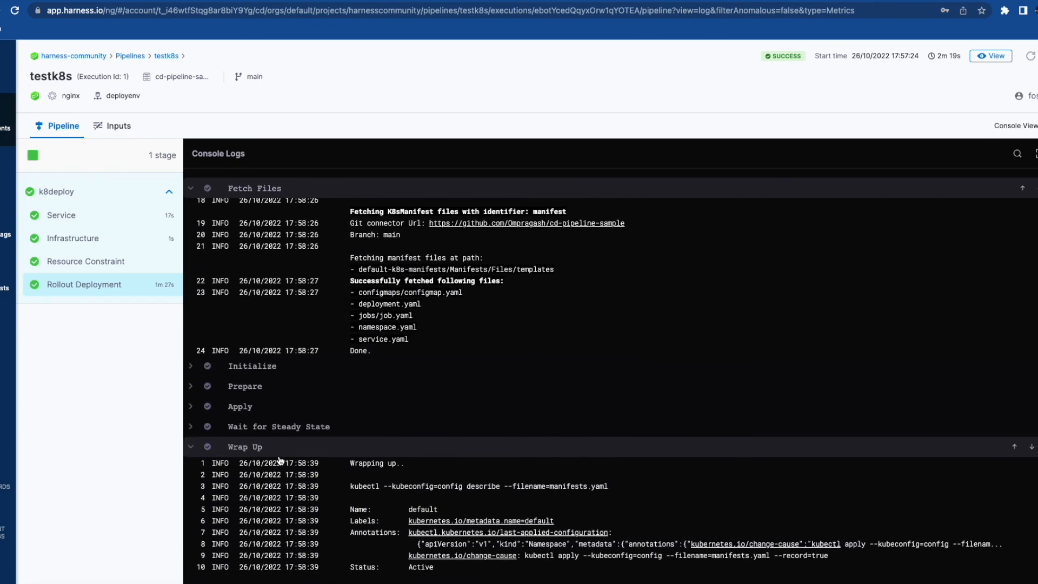
scroll(377, 357, down, 6)
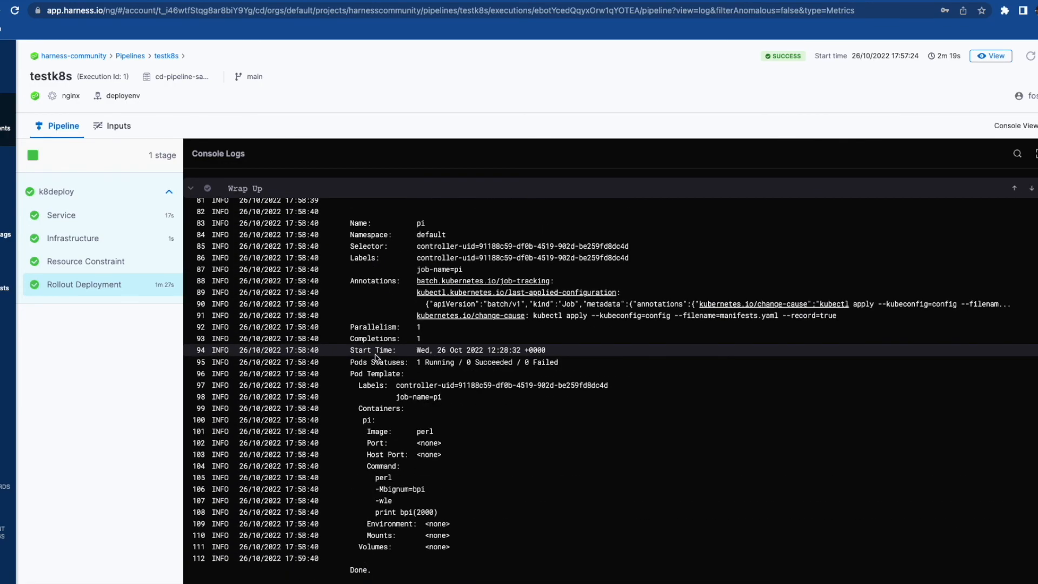
drag(350, 569, 371, 569)
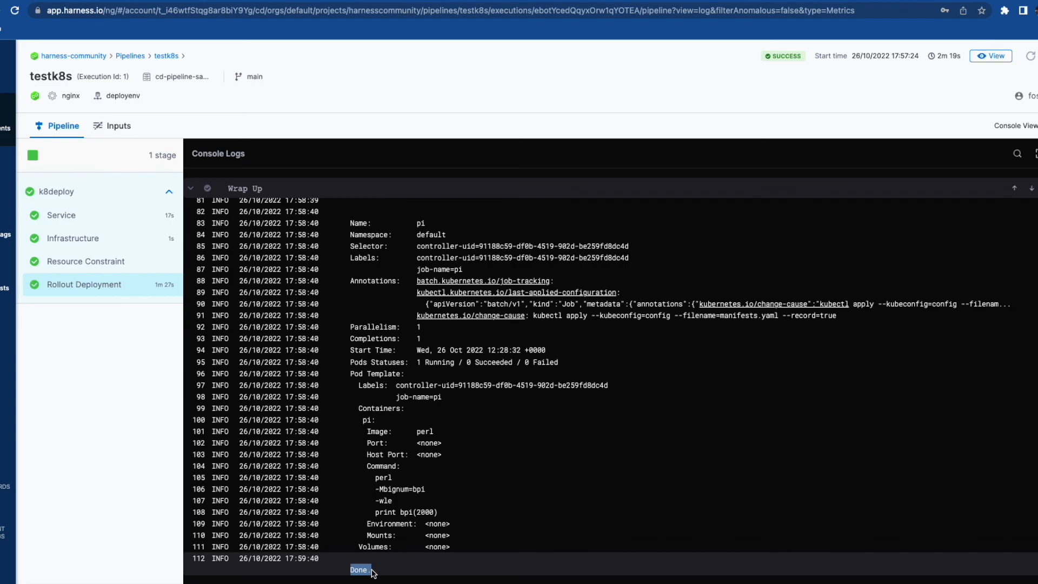
click(991, 59)
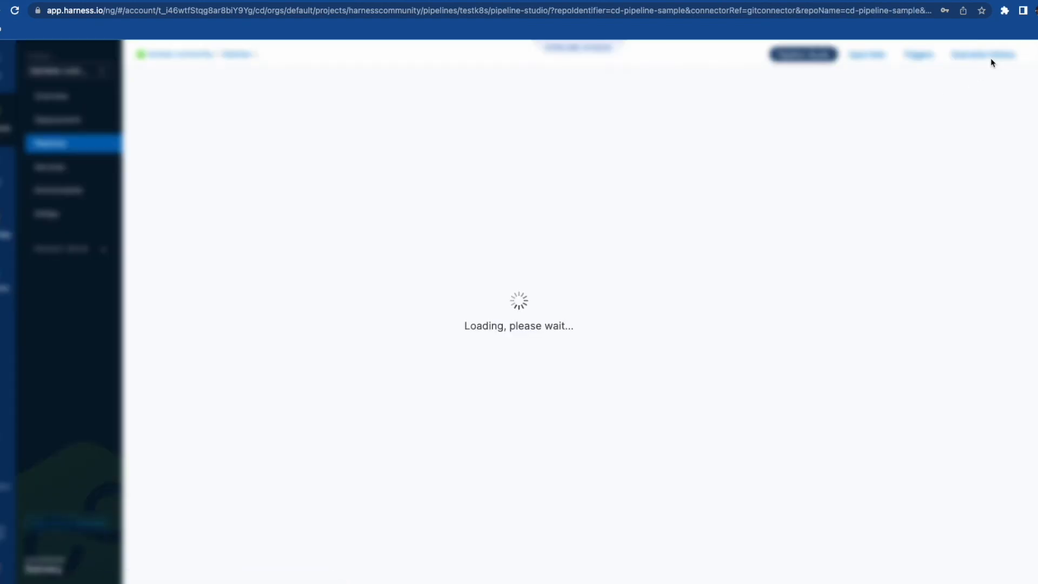
- Show testk8s Execution History without its help panel: one run, 100% success, 2m 18s mean
click(992, 60)
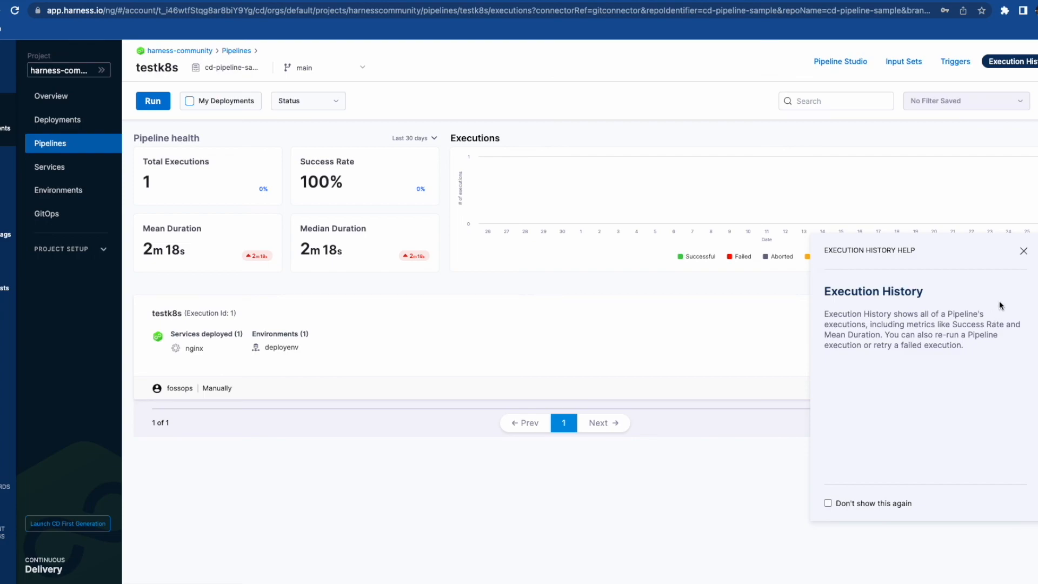
click(1024, 251)
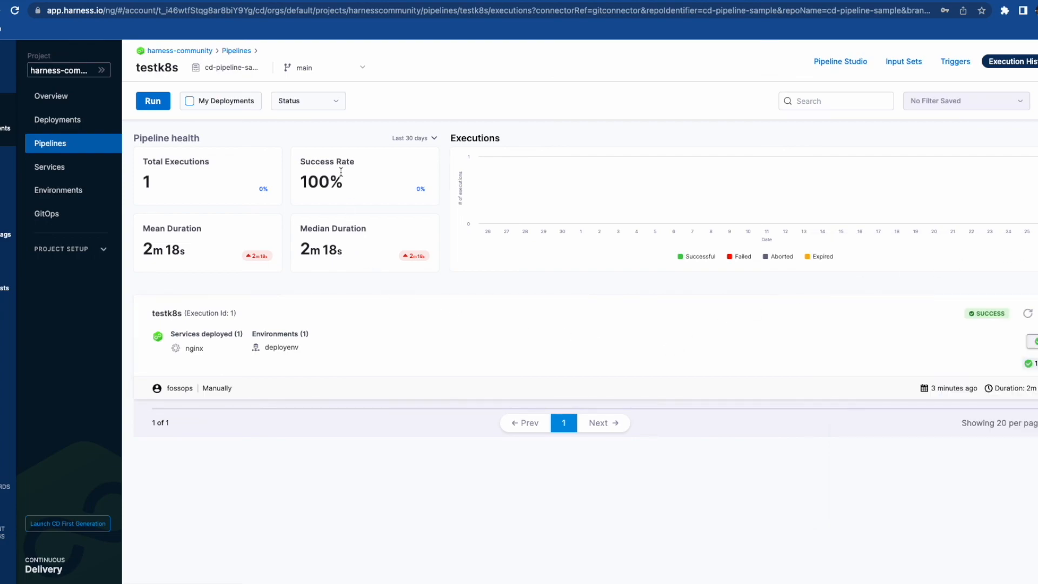
scroll(371, 418, down, 2)
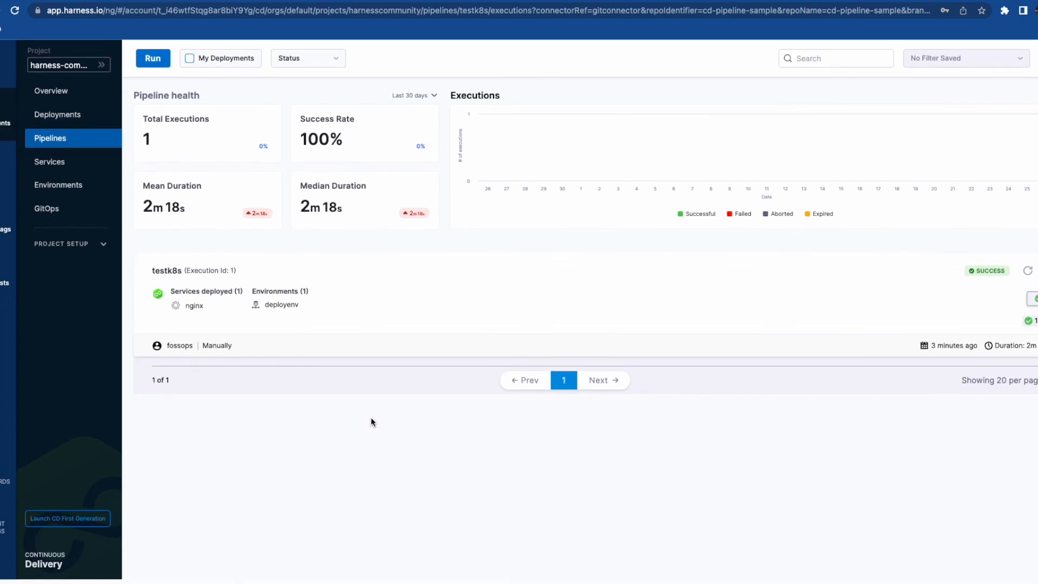
scroll(371, 417, up, 3)
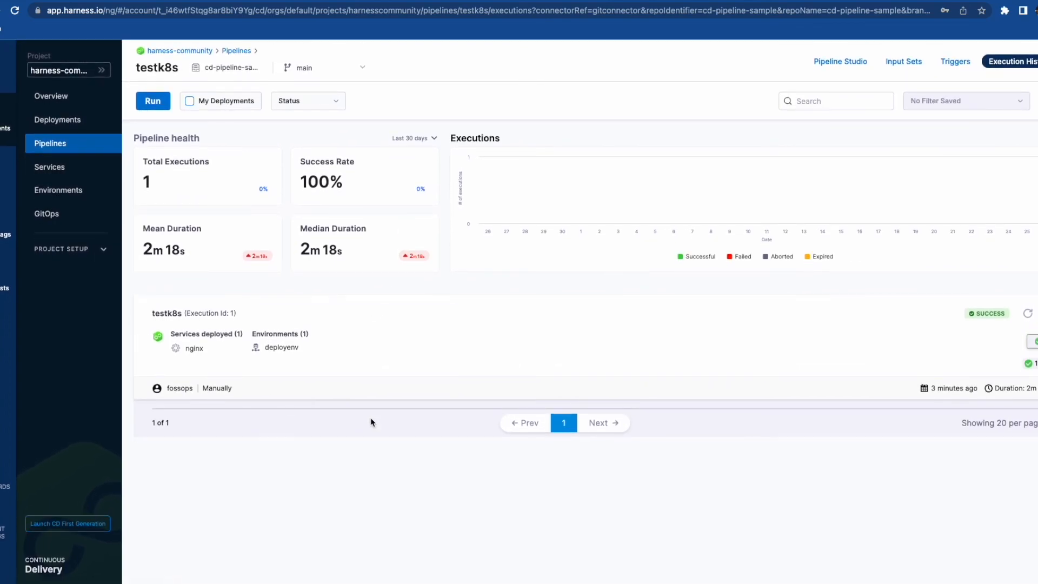